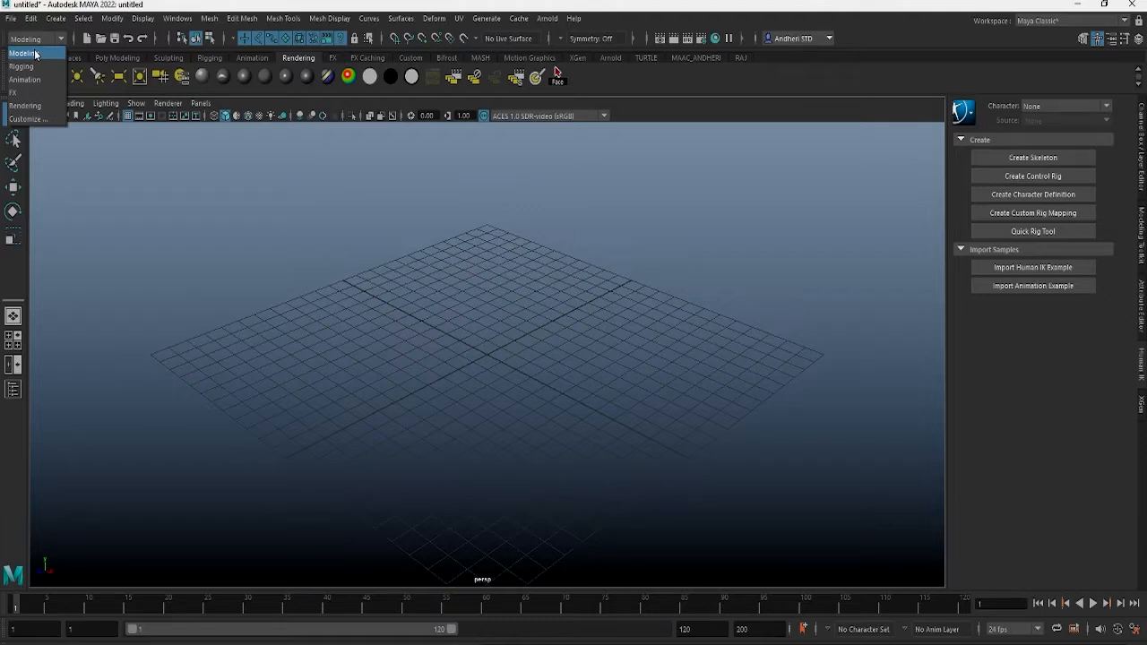
left_click(42, 52)
left_click(26, 40)
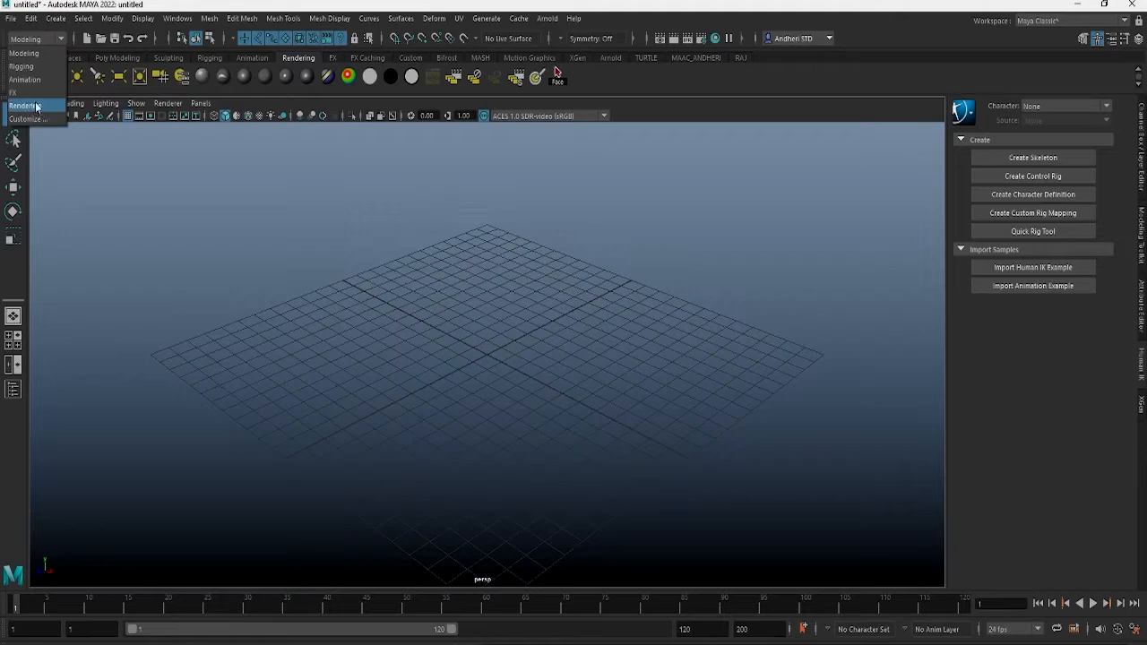
left_click(207, 203)
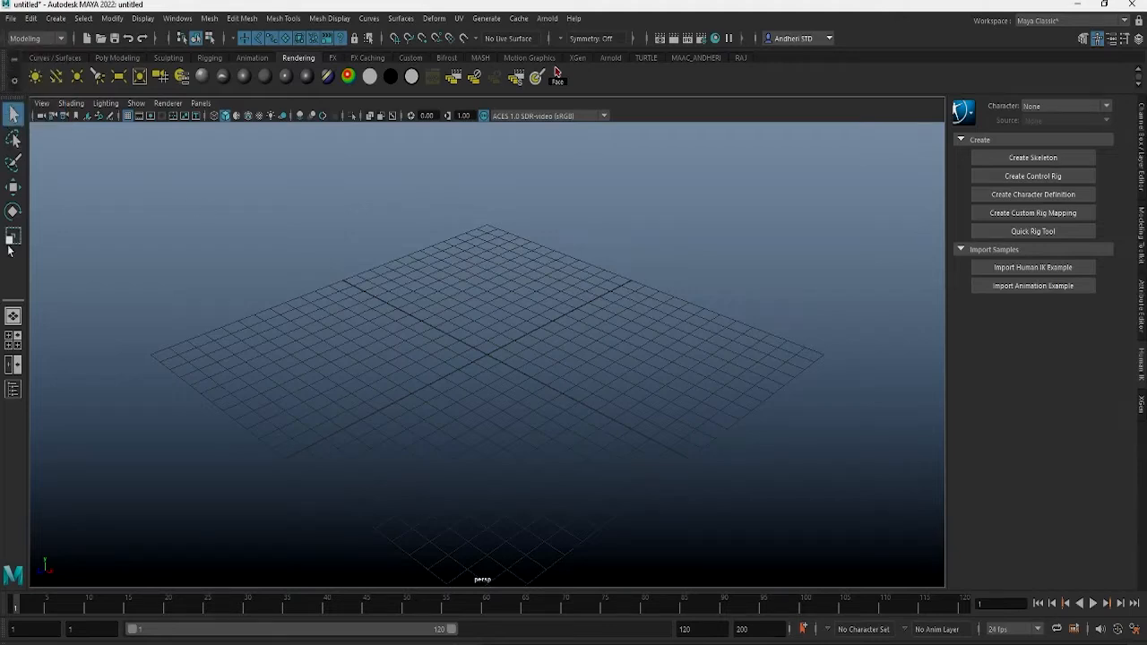
- Switch through the Rigging and Animation menu sets and return to the Modeling menu set
left_click(36, 39)
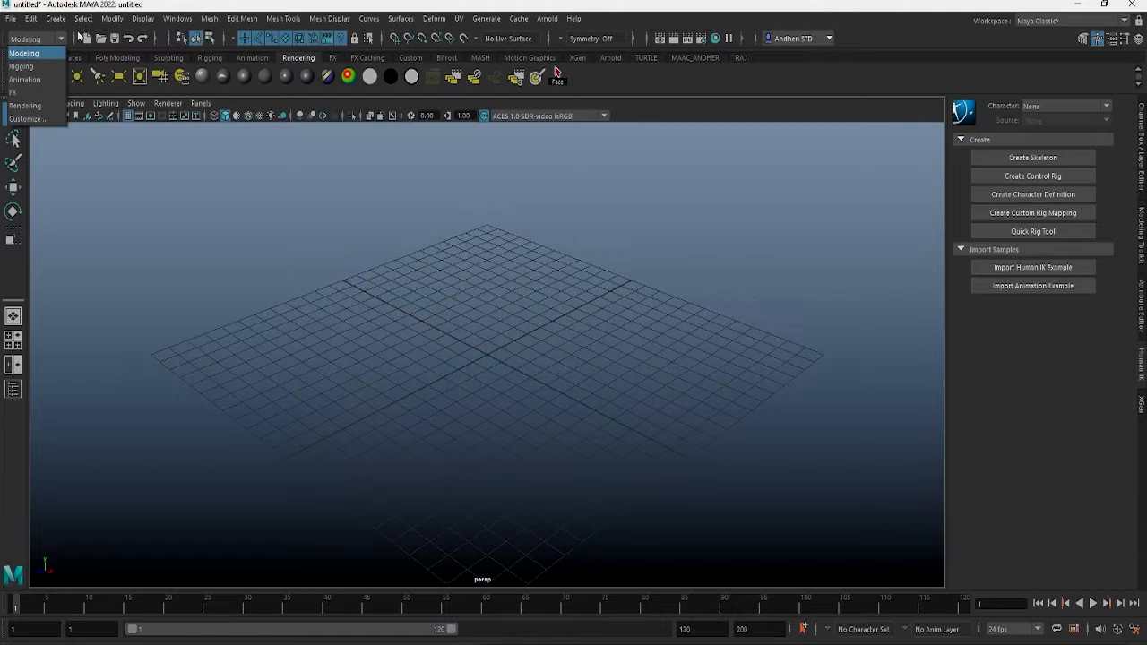
left_click(34, 68)
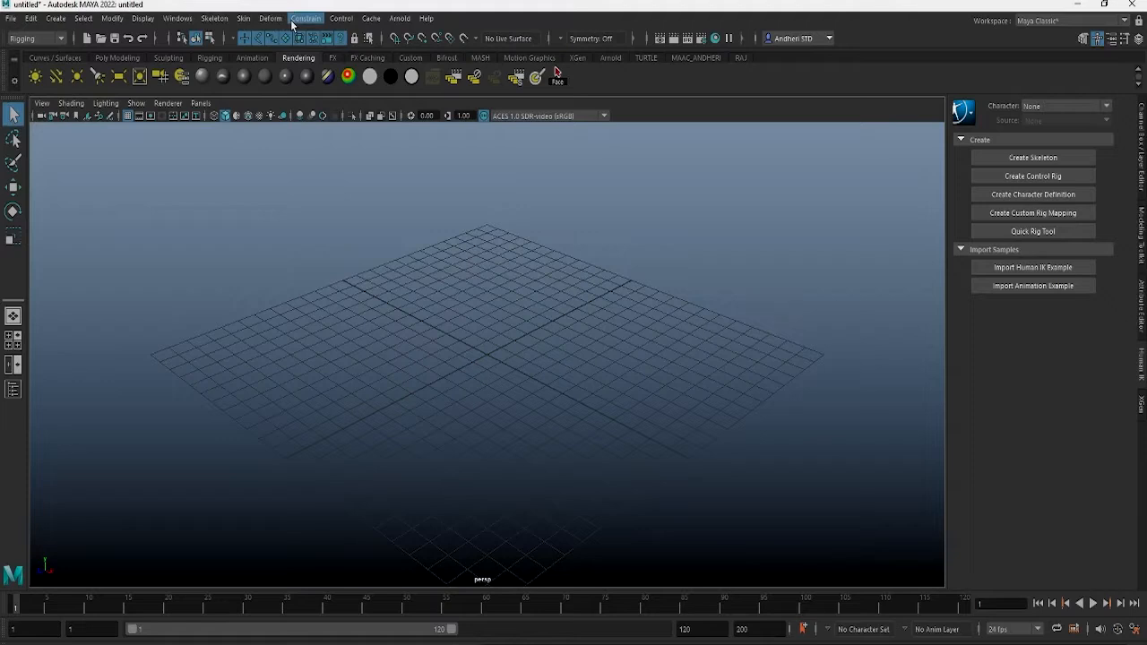
left_click(34, 40)
left_click(25, 79)
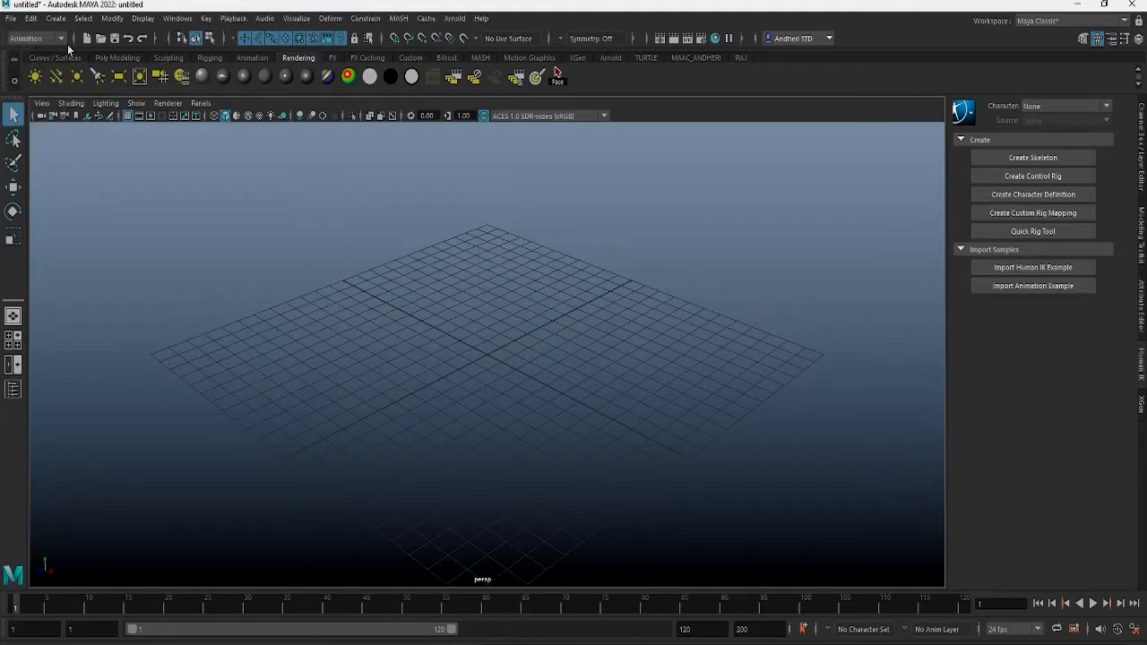
left_click(34, 40)
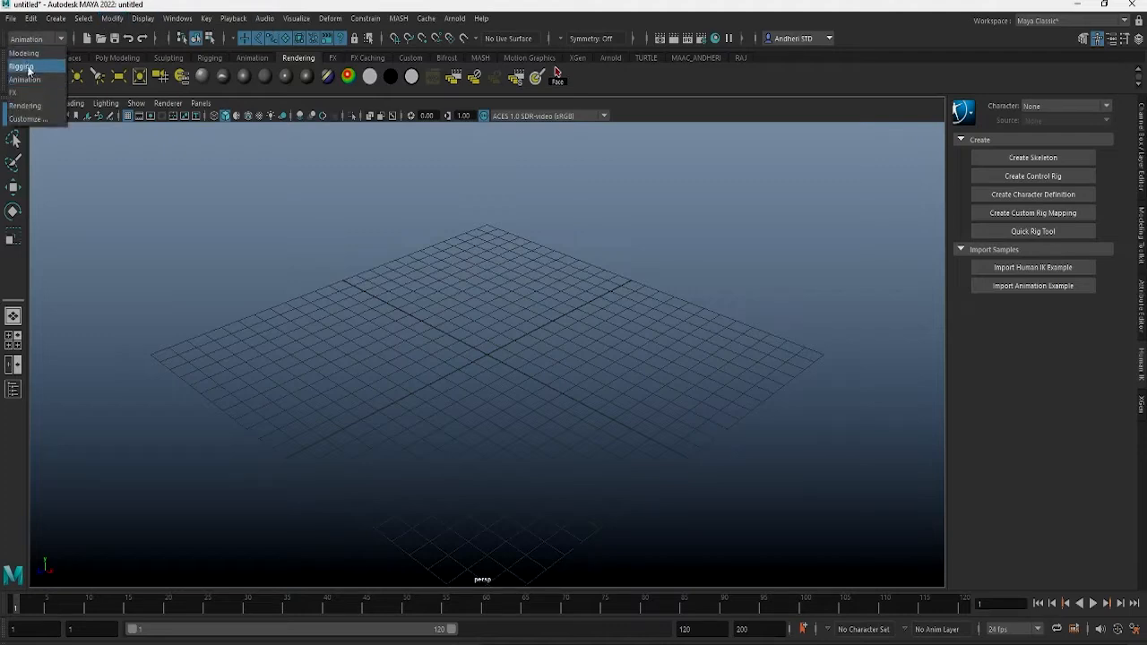
left_click(25, 53)
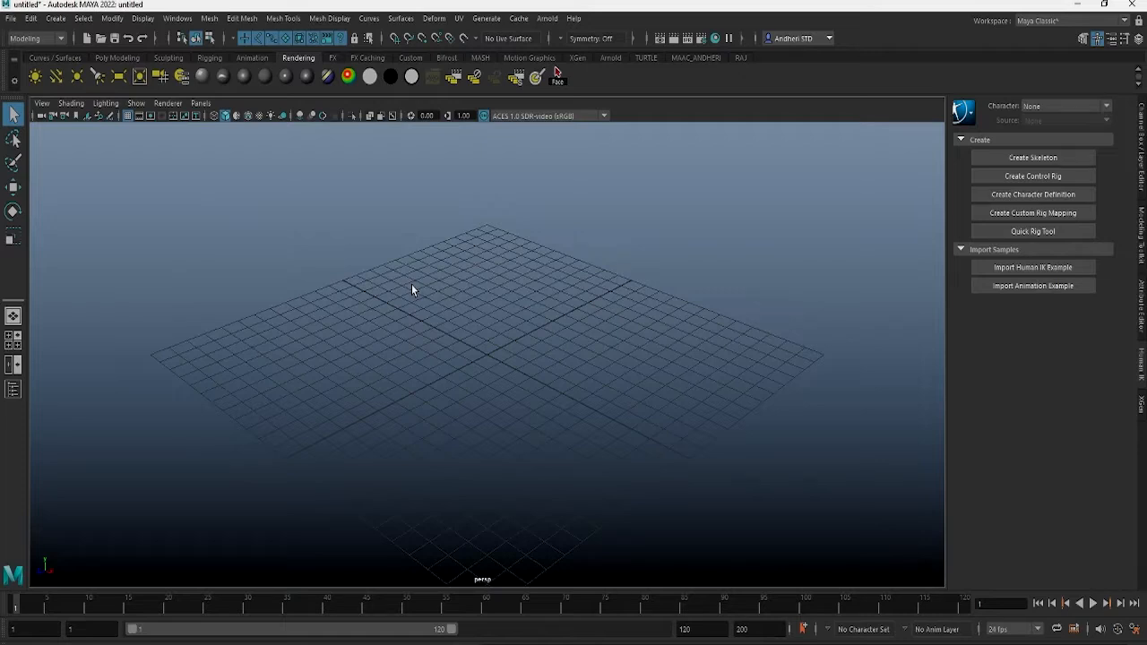
- Create a polygon sphere with a radius of about 5.5 near the centre of the grid
left_click(101, 58)
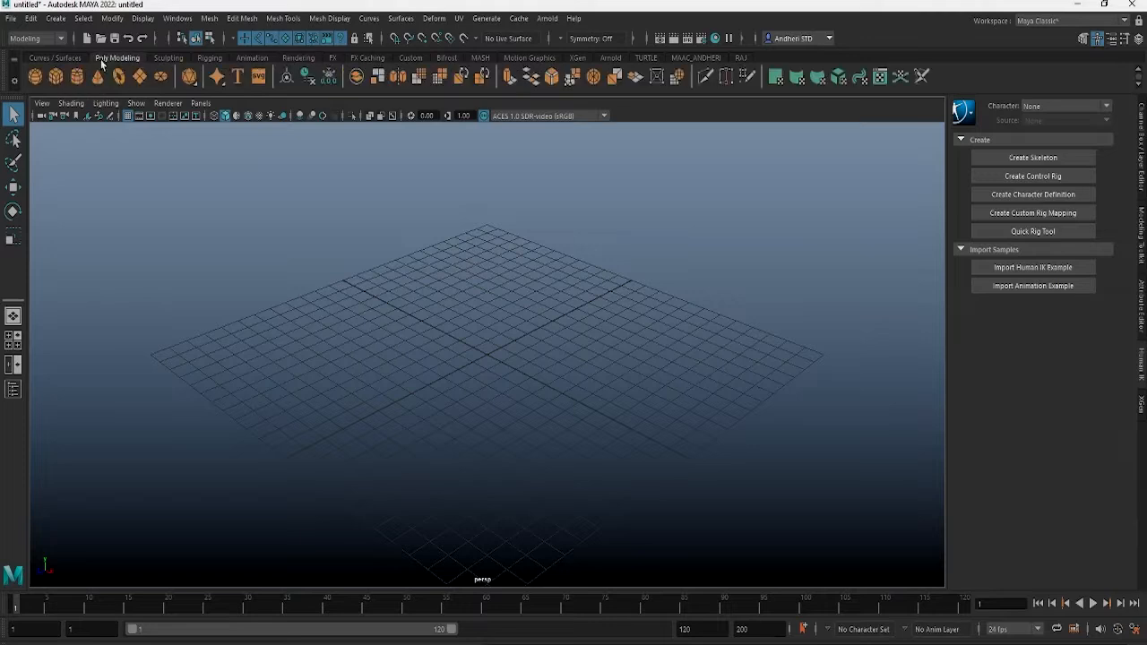
left_click(35, 76)
left_click_drag(456, 365, 551, 399)
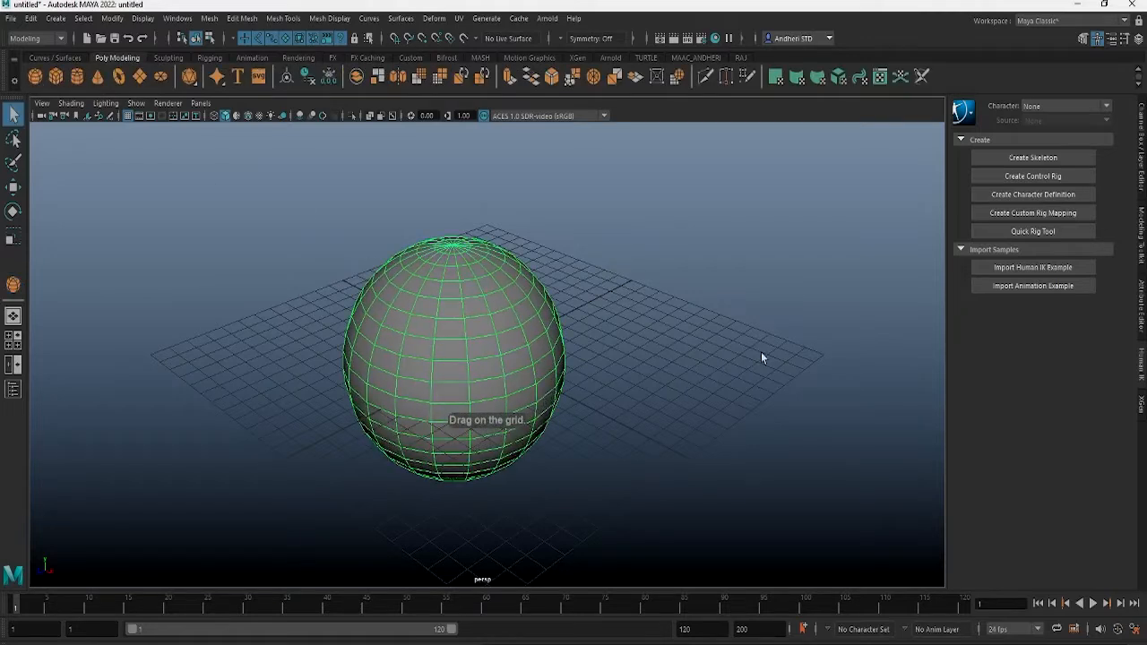
- Lower the sphere's Subdivisions Axis and Subdivisions Height together to make it a coarse low-poly shape
left_click(1142, 148)
left_click(1057, 299)
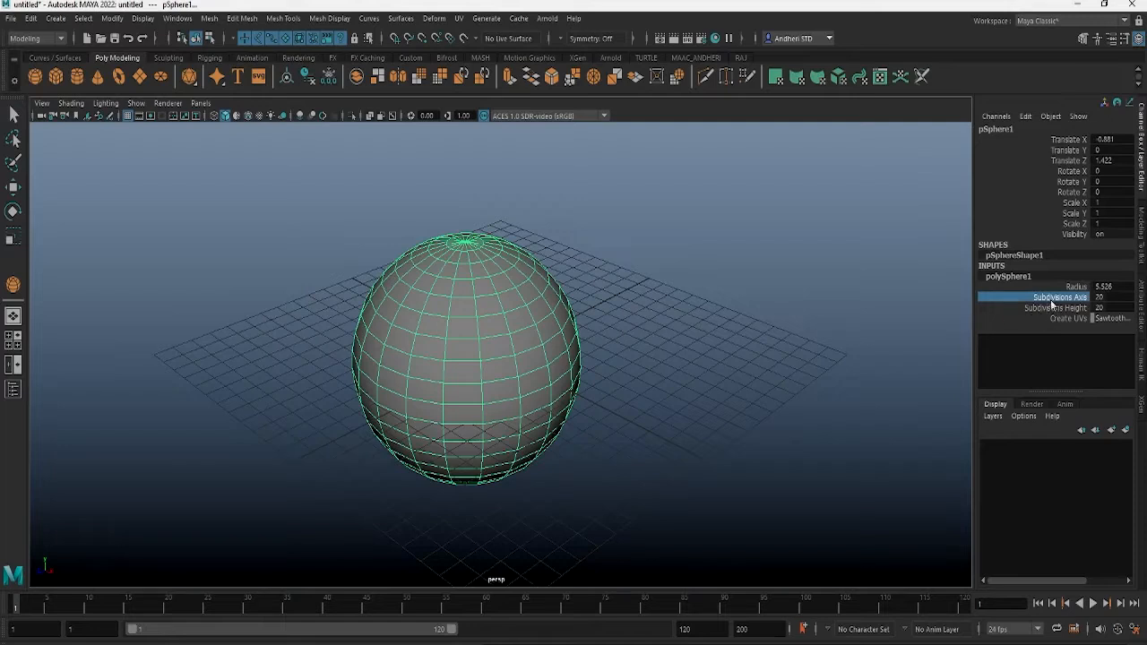
left_click_drag(1051, 300, 1032, 310)
middle_click_drag(717, 314, 614, 314)
left_click(614, 314)
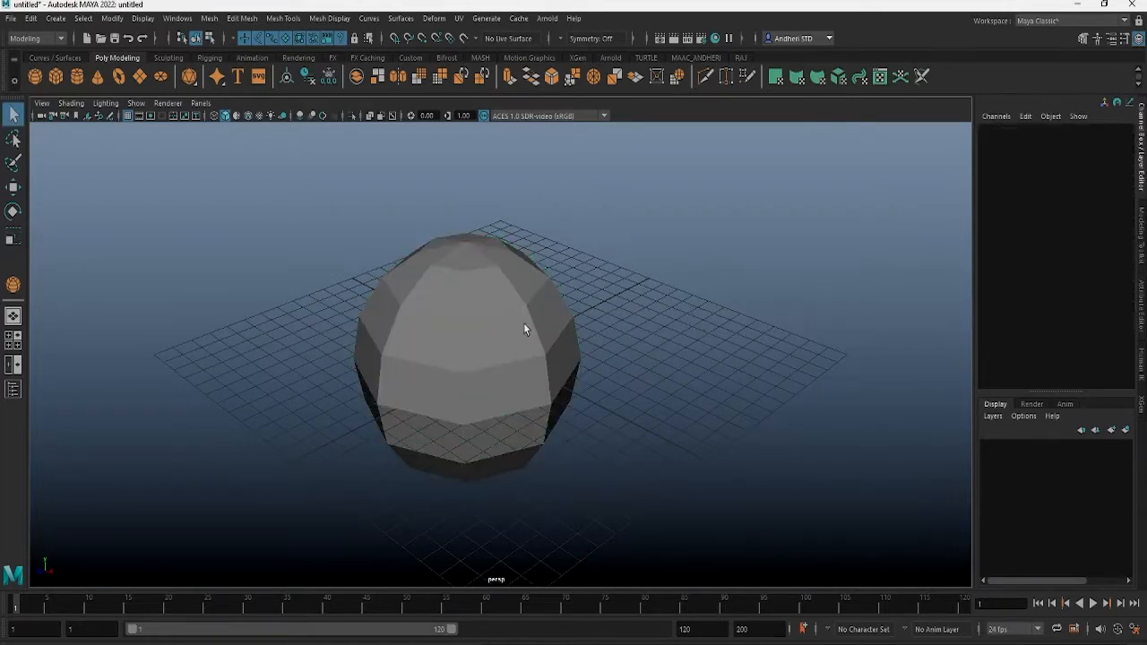
- Select the sphere and inspect its smooth preview together with the low-poly cage from several angles
left_click(504, 332)
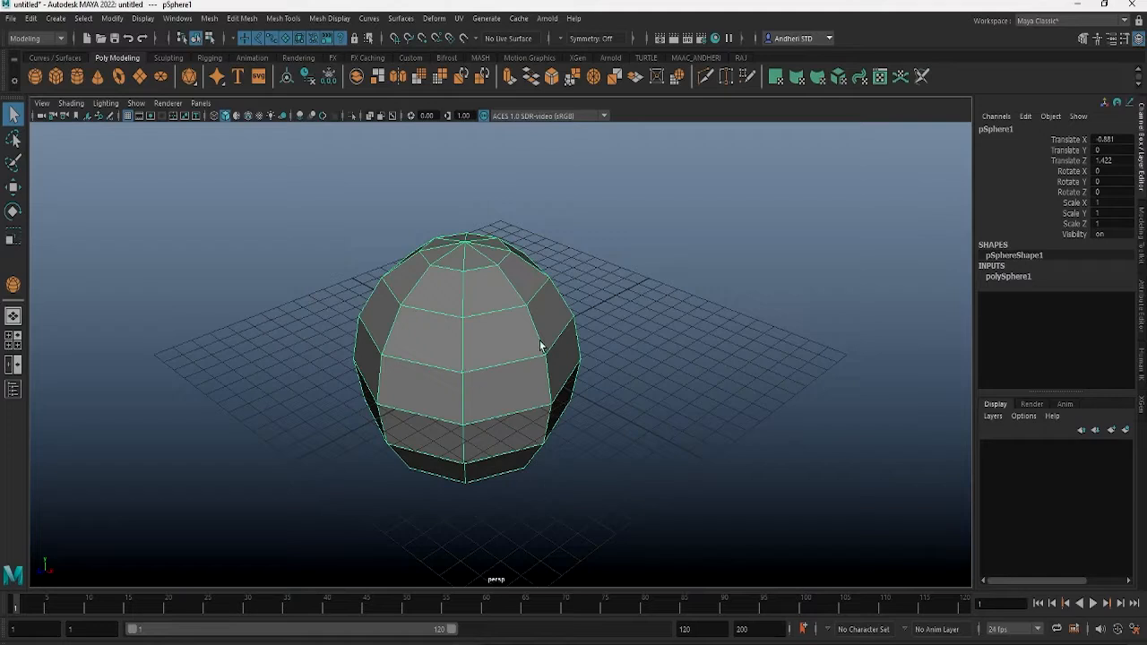
key("3")
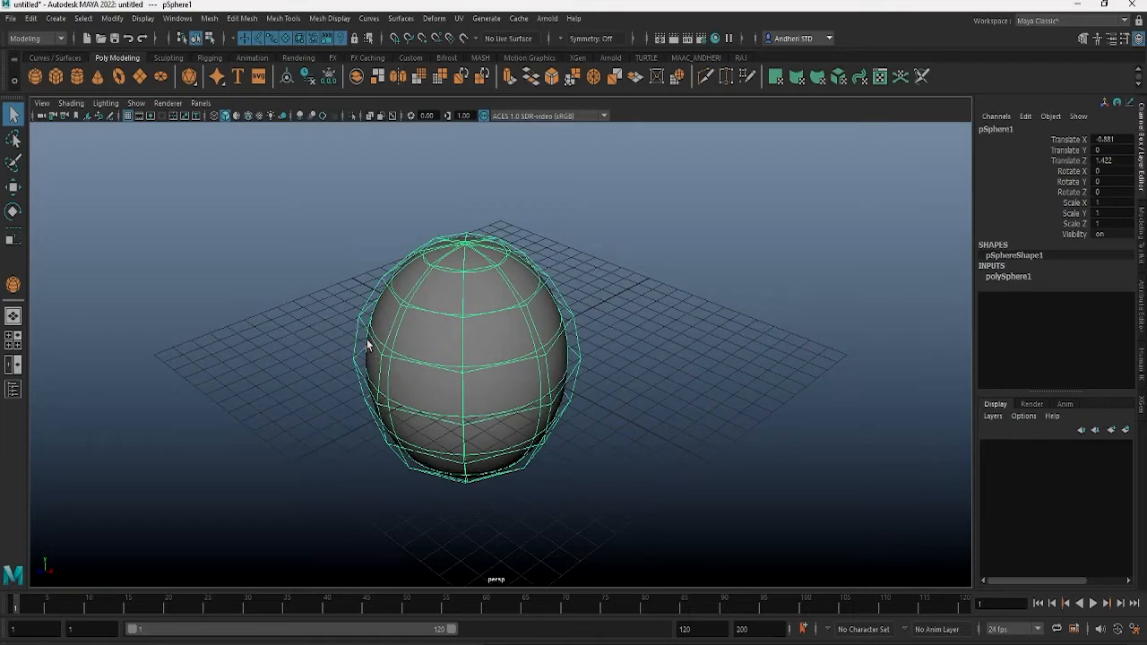
right_click_drag(339, 319, 427, 364, "alt")
left_click_drag(427, 364, 330, 329, "alt")
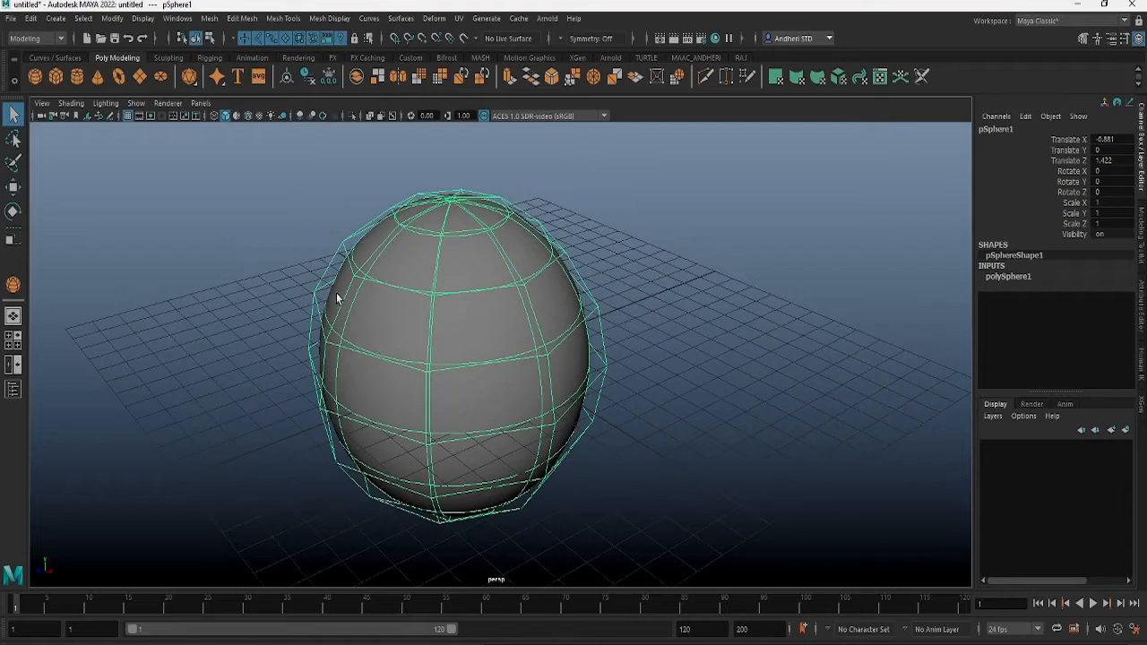
left_click_drag(362, 330, 345, 291, "alt")
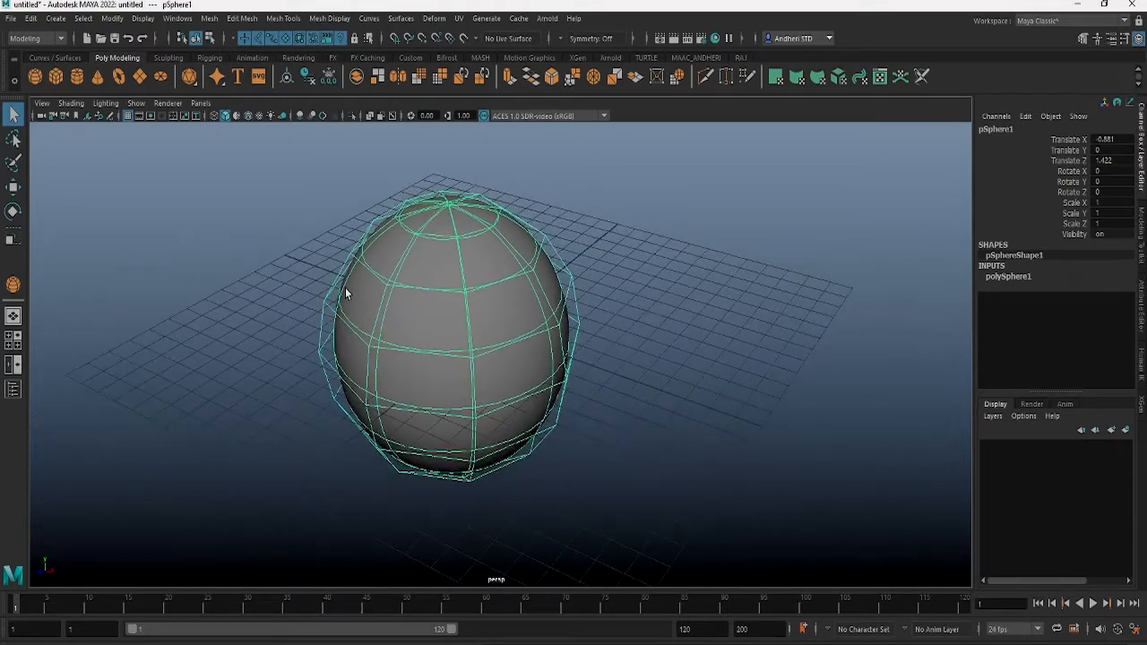
- Compare the sphere's full smooth preview with its unsmoothed display and the cage-plus-smooth preview
key("3")
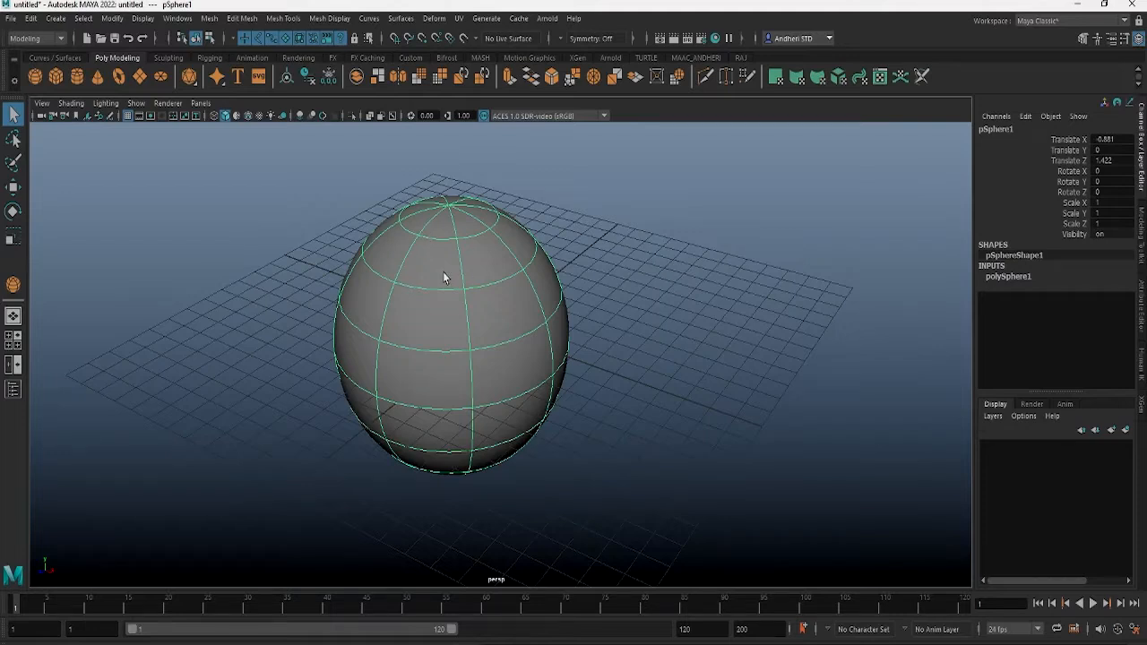
key("1")
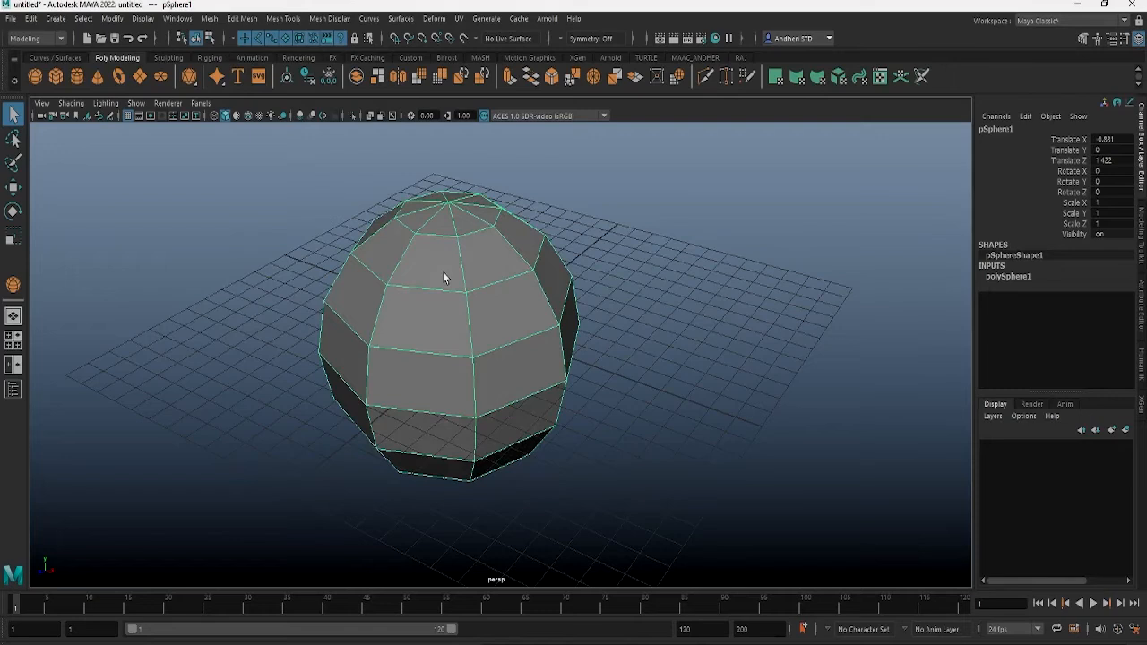
key("3")
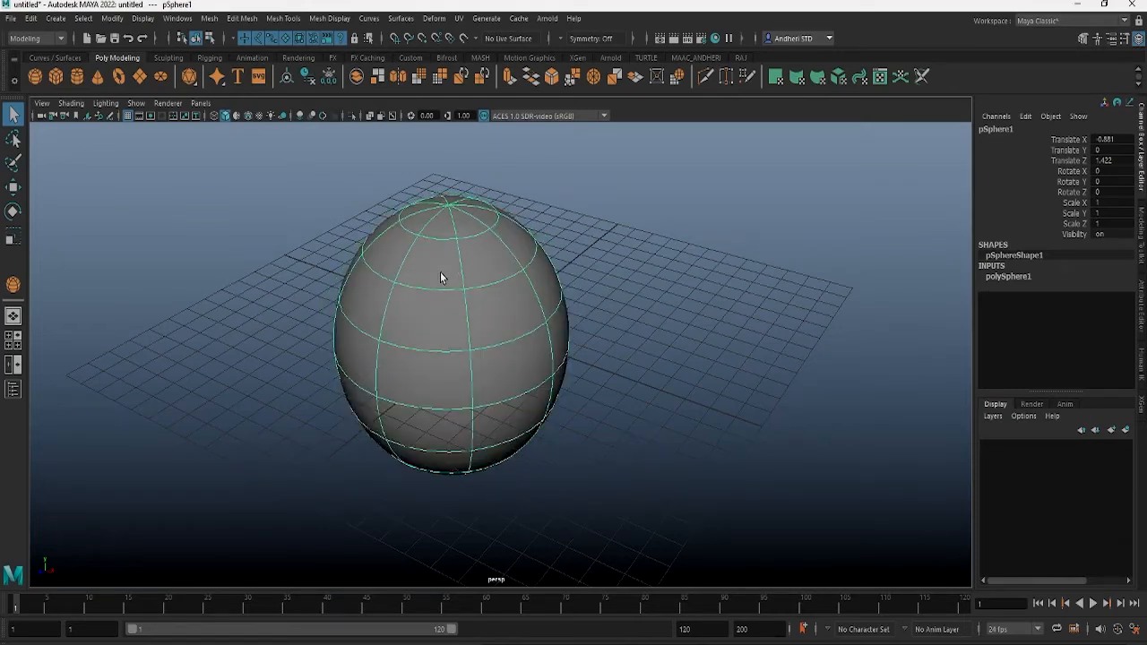
key("2")
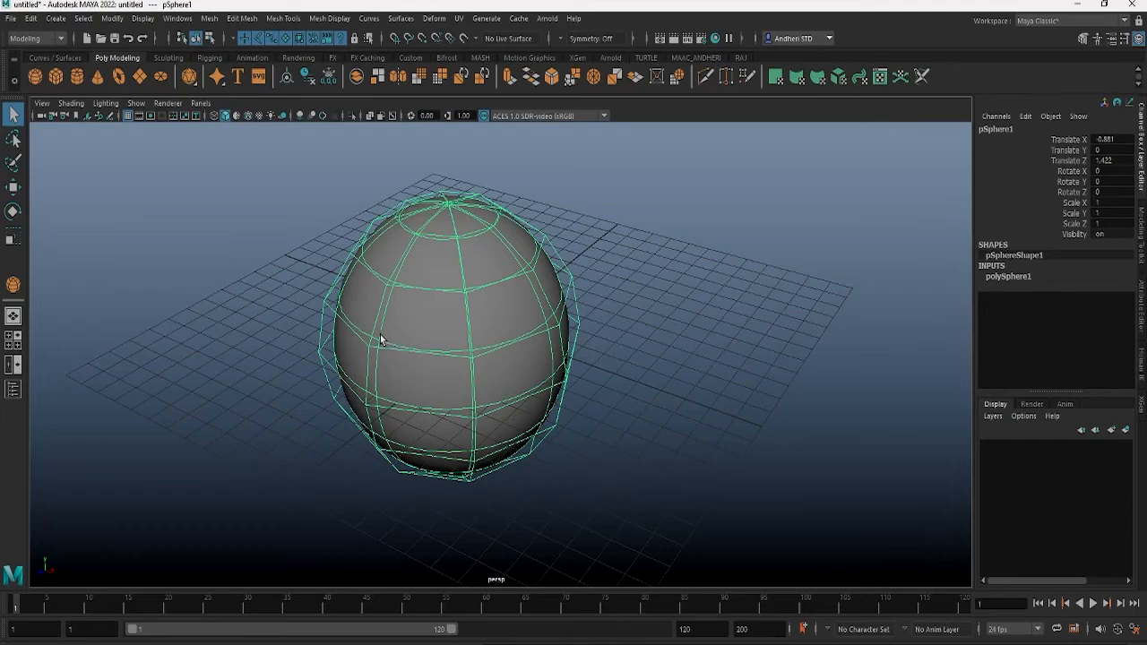
- Check the sphere in wireframe and shaded display, cycle the smoothing levels, and leave it shaded in full smooth preview
key("4")
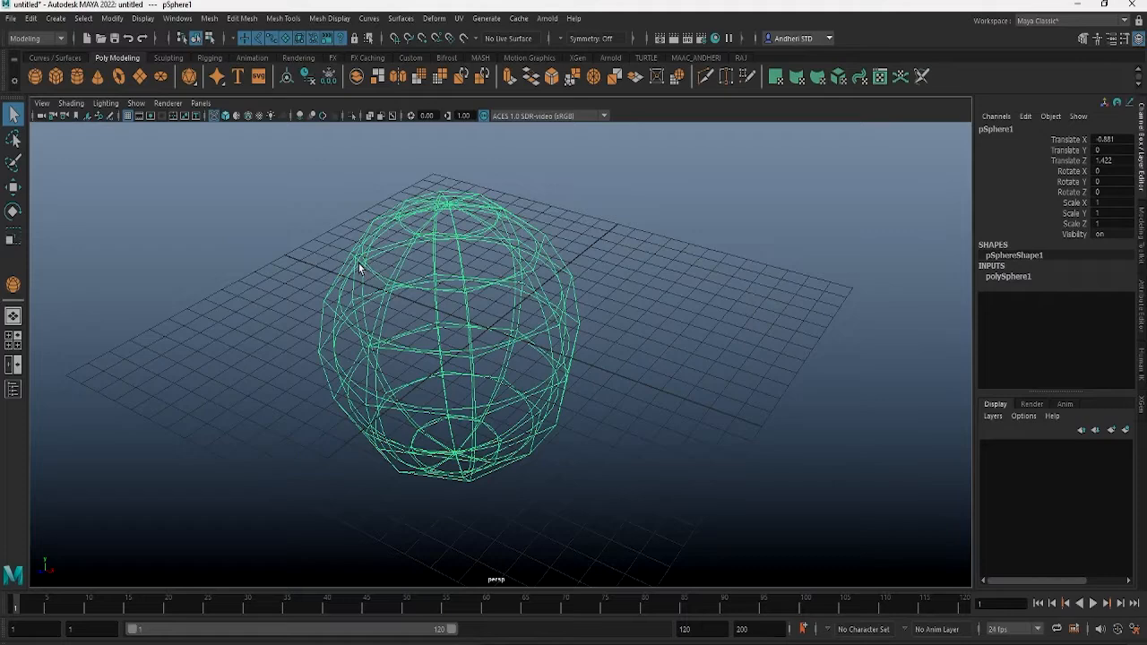
key("5")
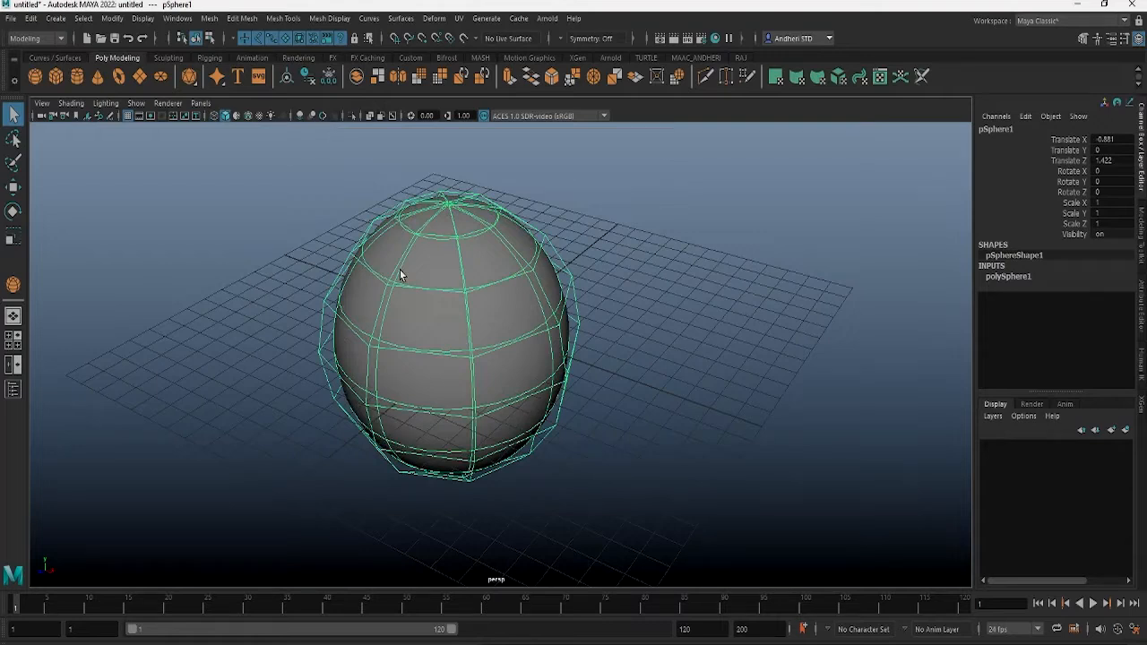
key("1")
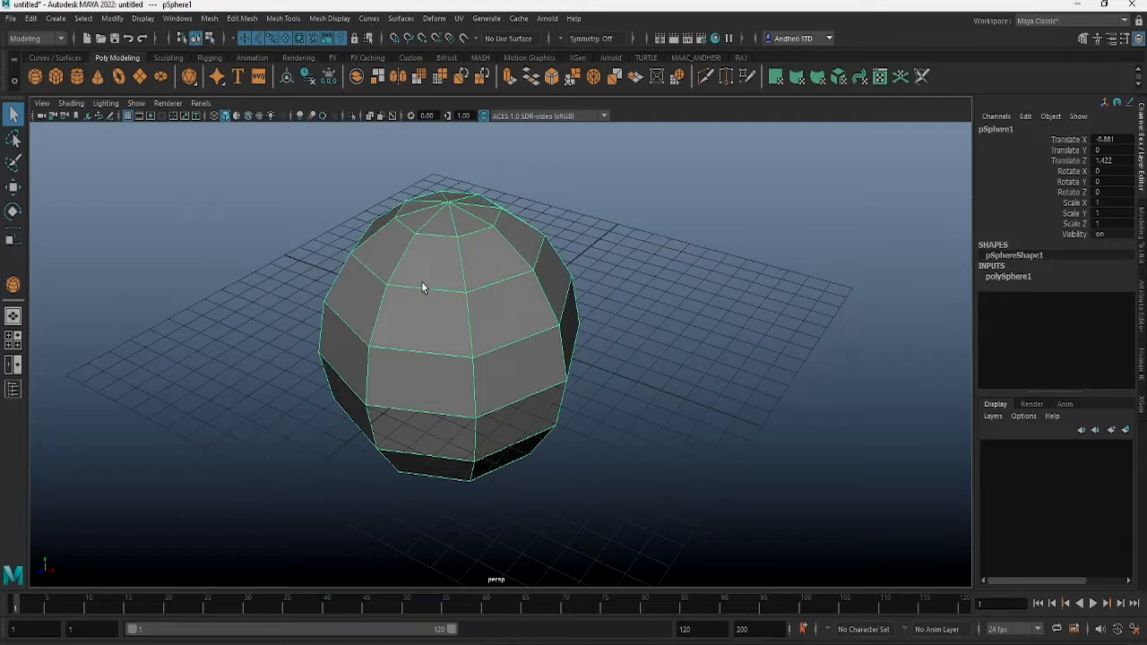
key("2")
key("3")
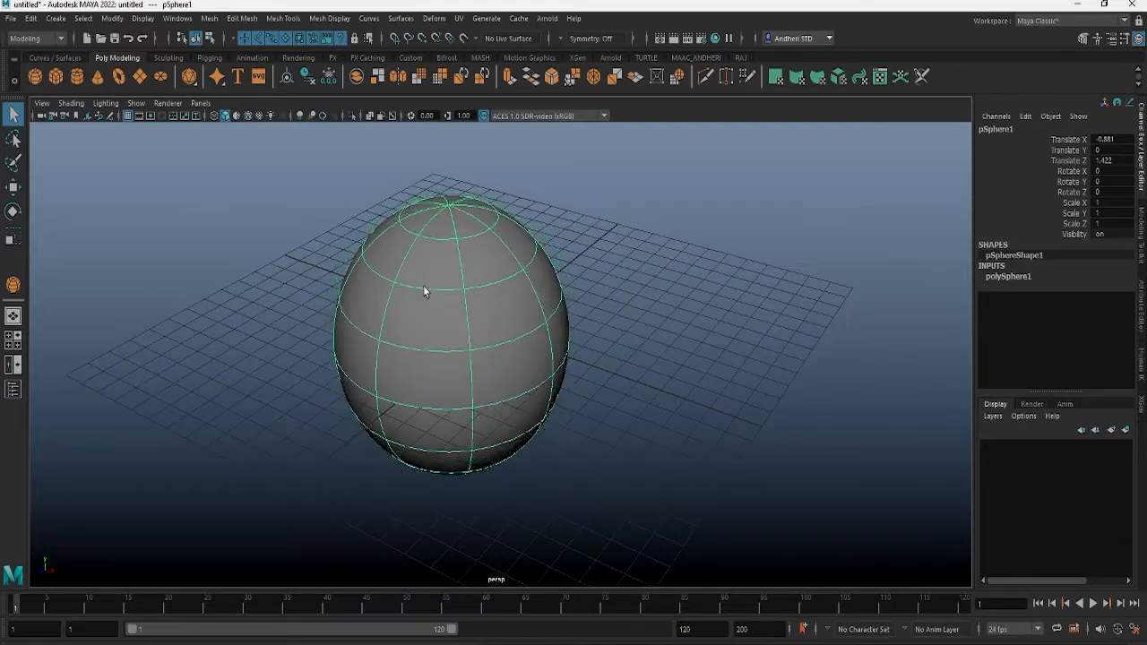
key("4")
key("5")
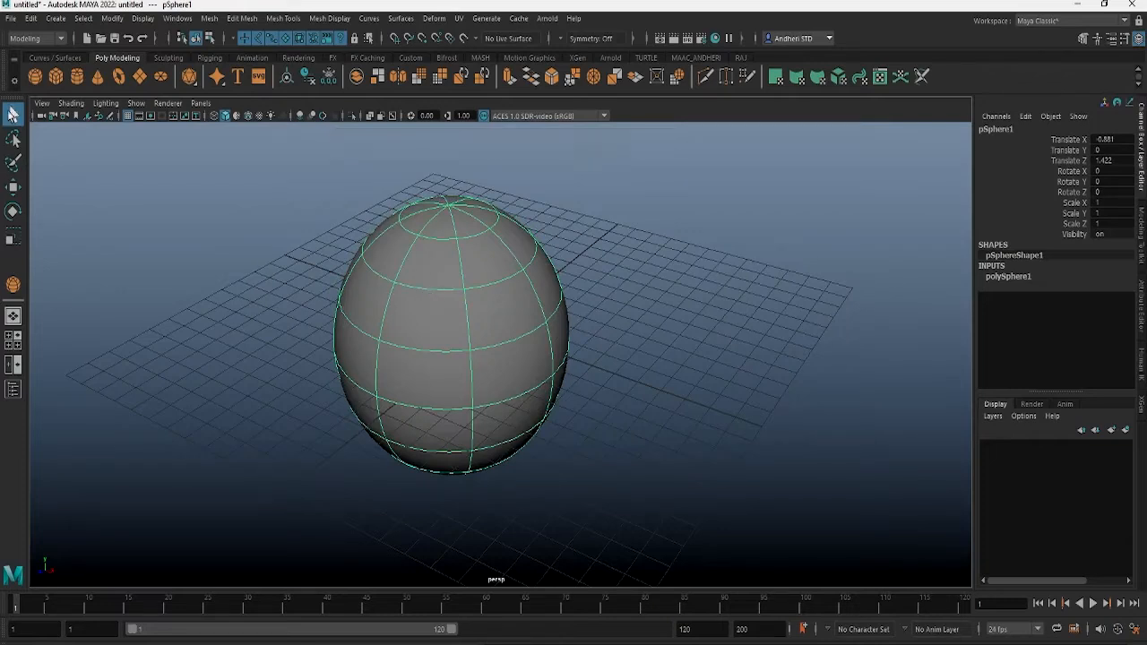
- Lasso-select the vertices on the sphere's front-left side, move them outward, and undo the move
left_click(12, 141)
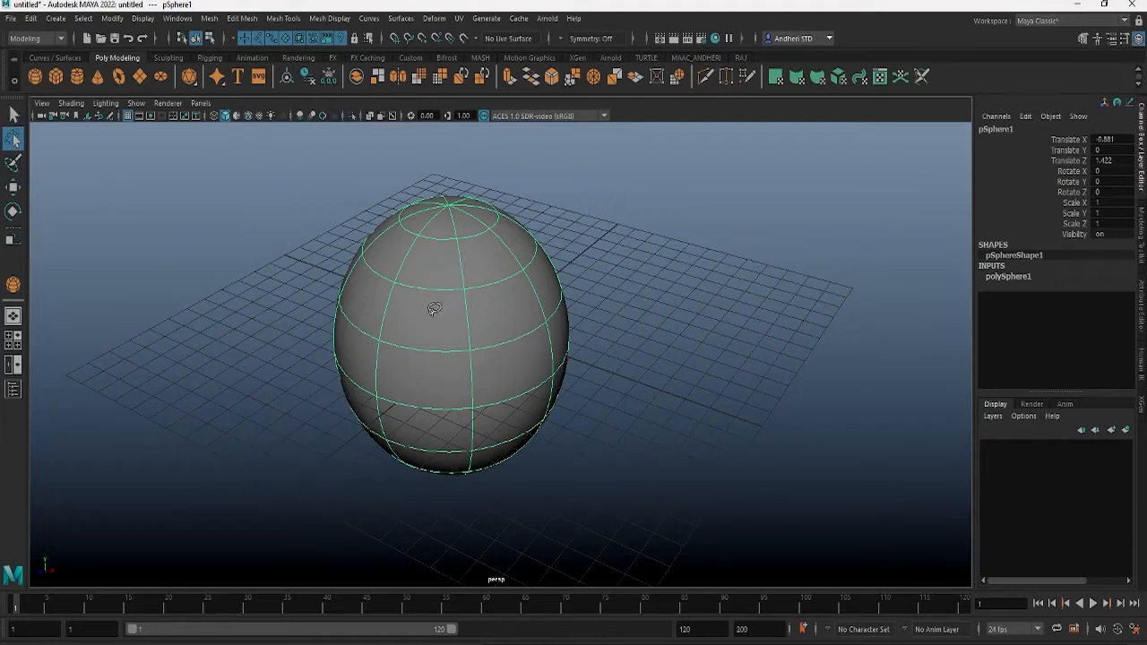
right_click_drag(402, 287, 356, 276)
mouse_move(332, 257)
left_mouse_down()
mouse_move(466, 381)
mouse_move(277, 345)
mouse_move(366, 234)
left_mouse_up()
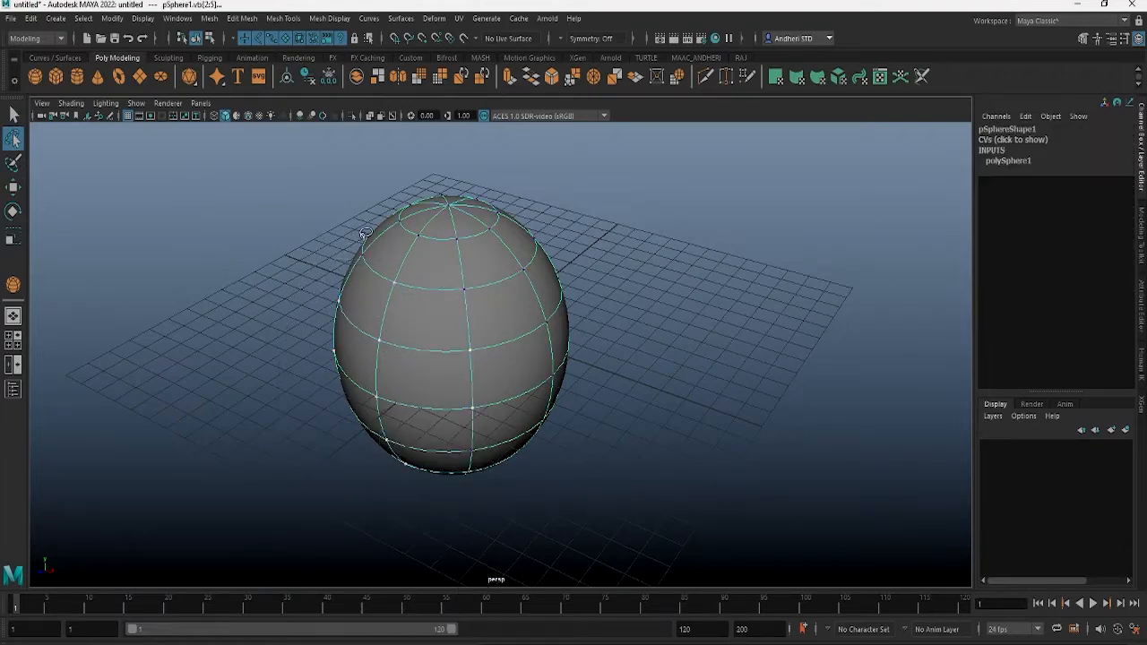
key("w")
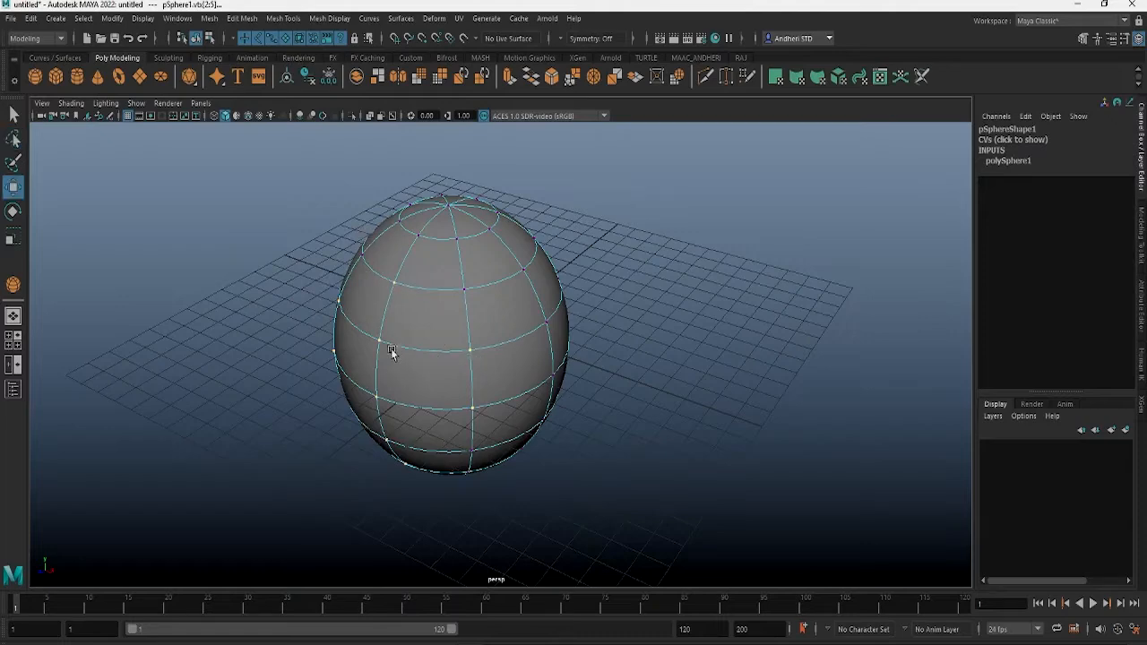
left_click_drag(425, 360, 384, 381)
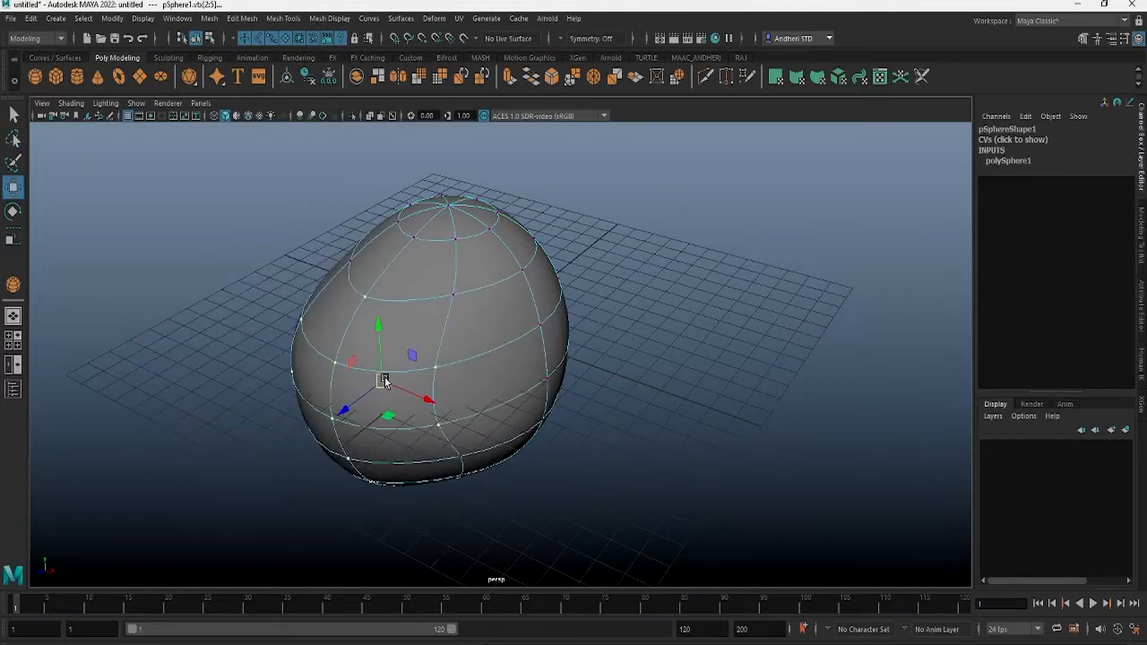
key("ctrl+z")
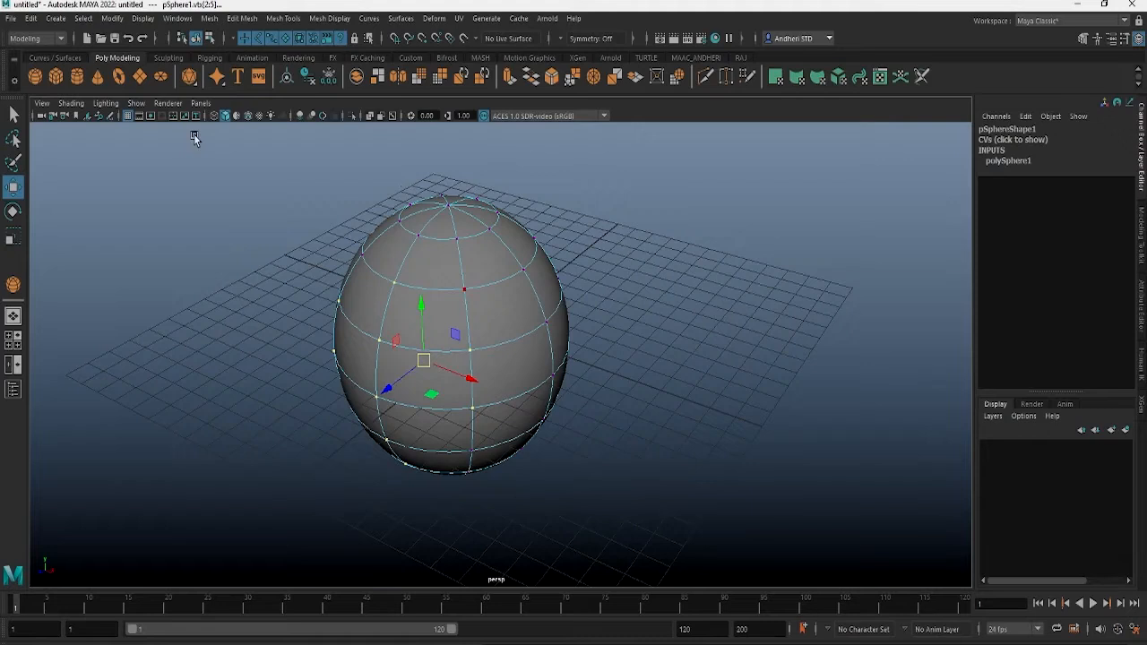
- Try the Paint Selection, Move, Rotate and Scale tools in turn on the sphere's vertices
left_click(13, 164)
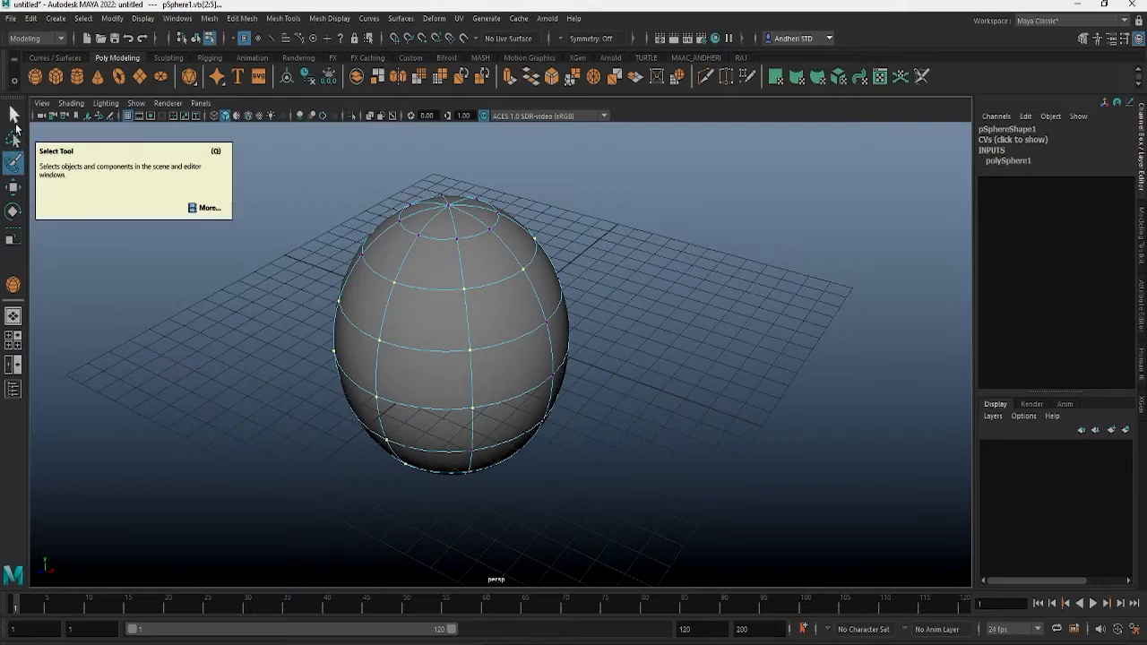
left_click(13, 188)
left_click(392, 384)
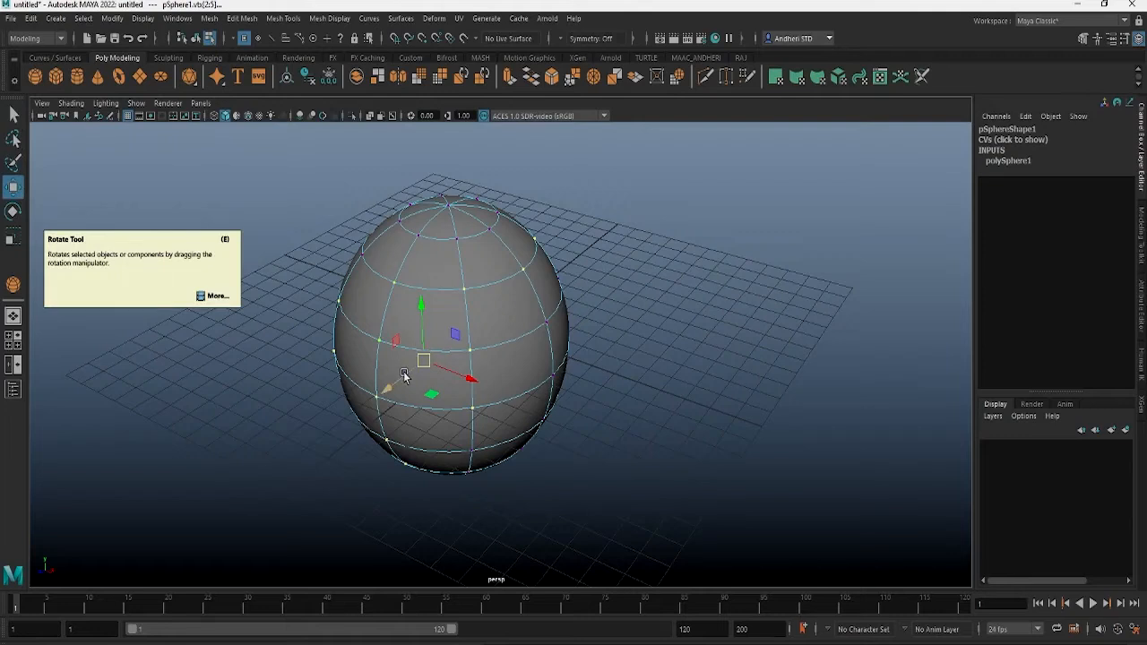
key("e")
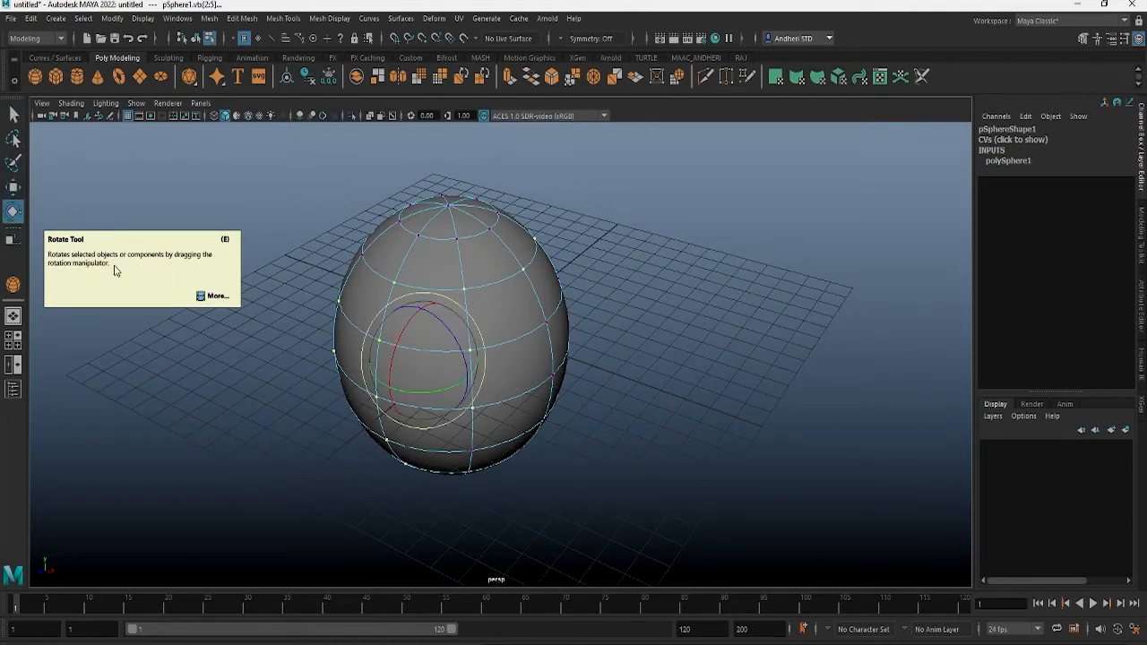
key("r")
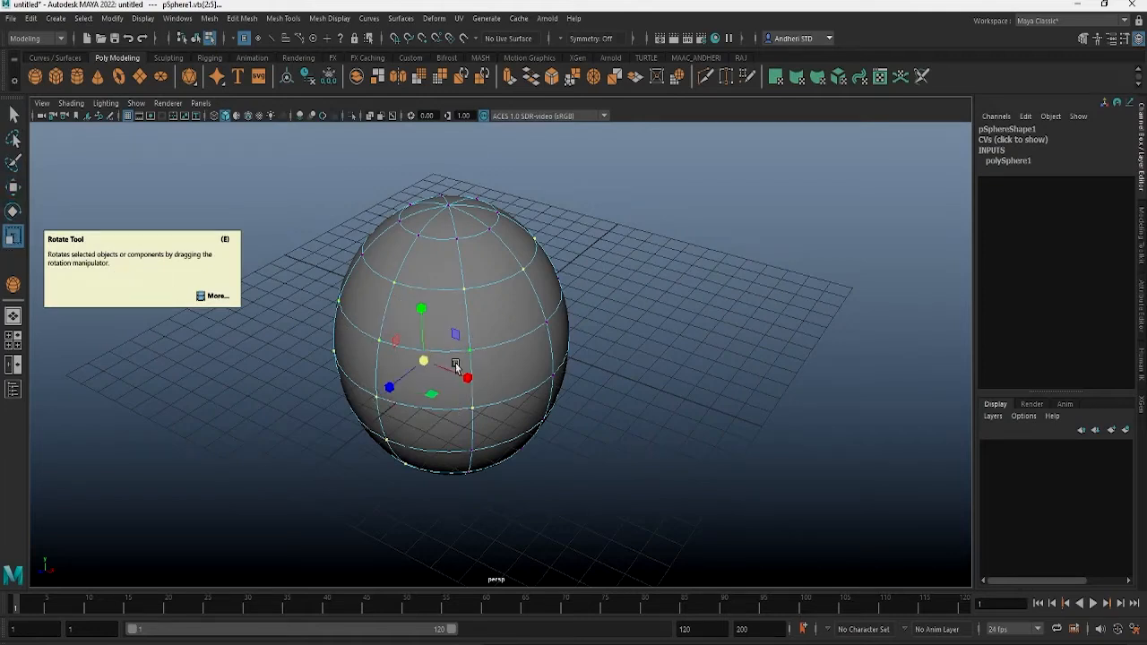
- Return the sphere to Object Mode, clear the selection, and select the whole sphere
right_click(435, 313)
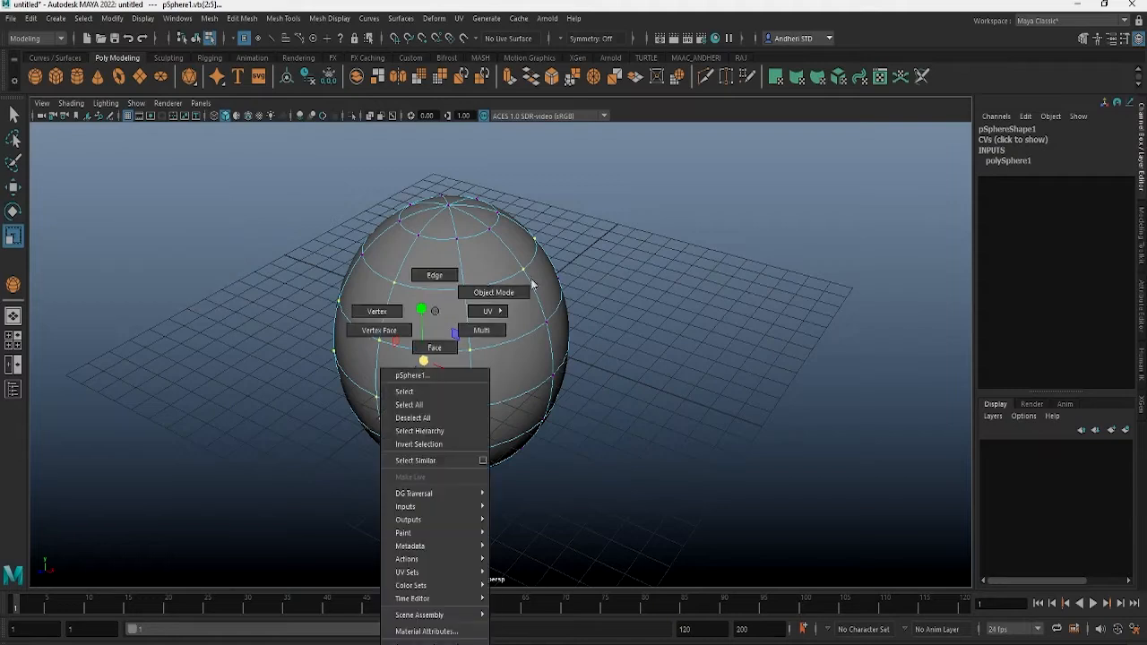
right_click_drag(533, 285, 536, 283)
left_click(607, 266)
left_click(439, 320)
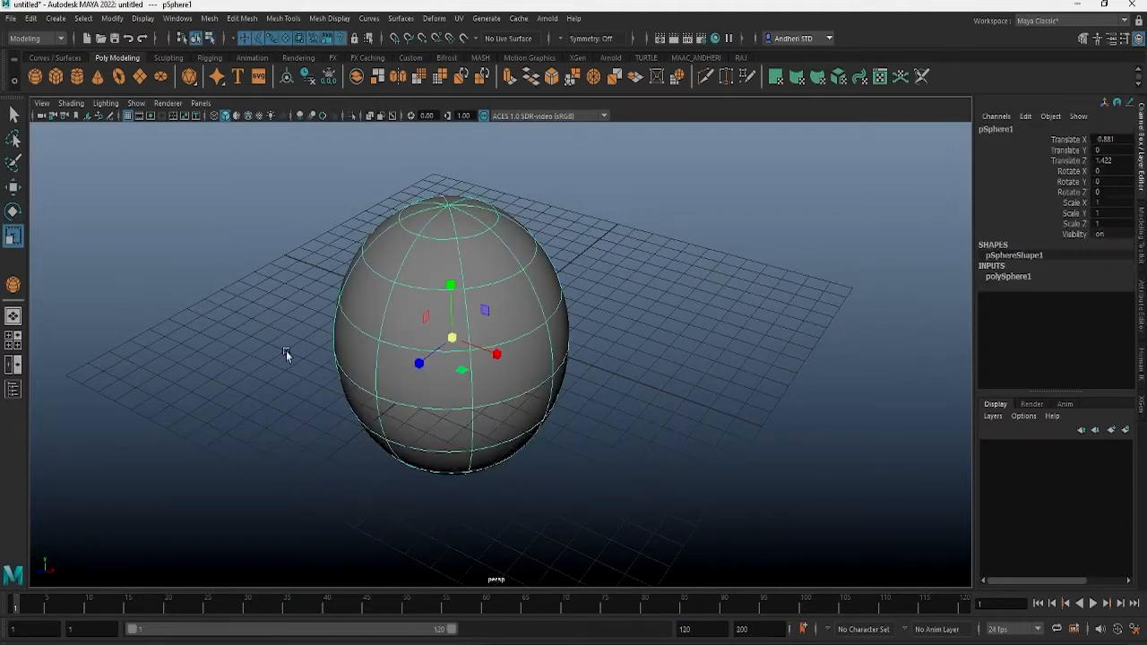
- Move the sphere freely in the view and slide it along X and Z to about X 1.461, Y 2.6, Z 2.522
left_click(13, 189)
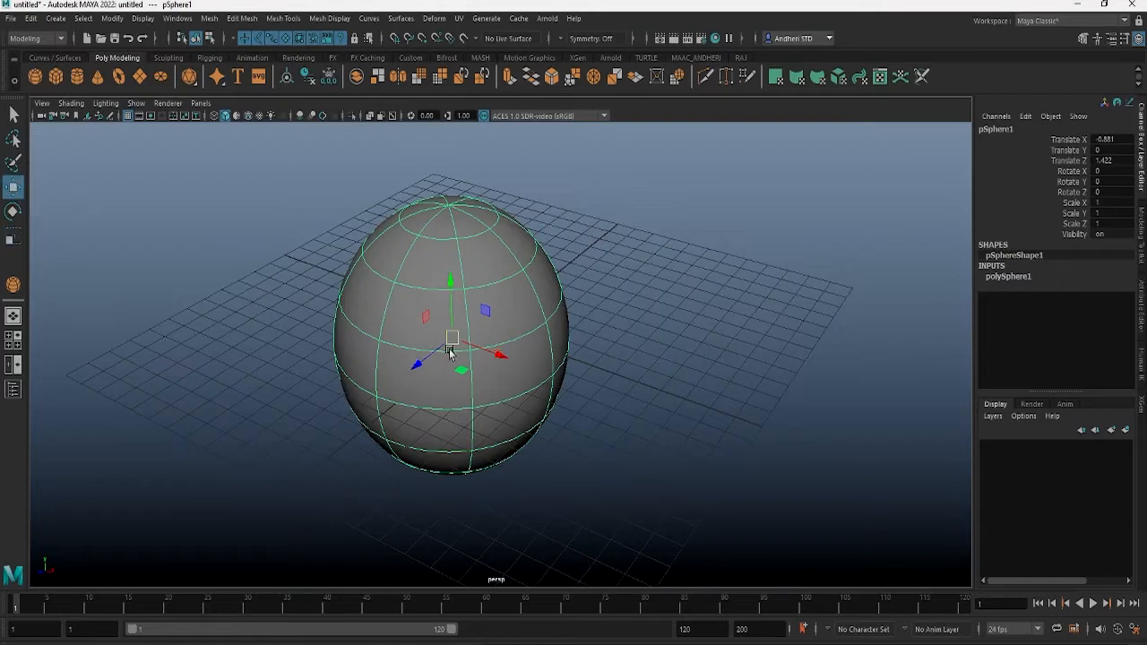
left_click_drag(453, 339, 383, 235)
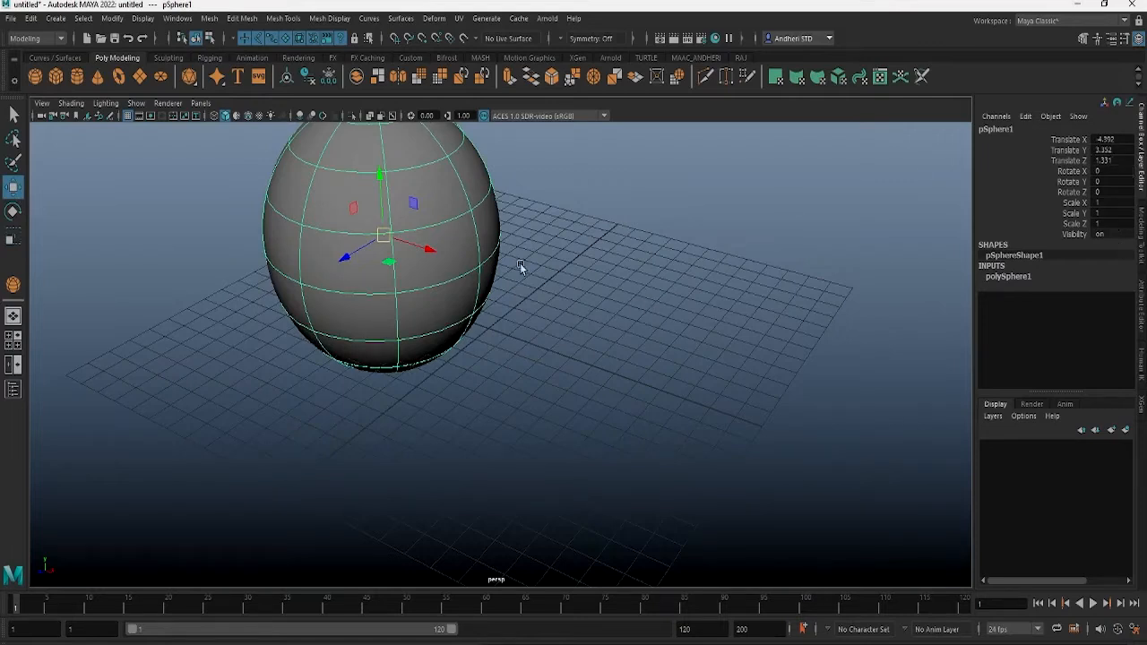
left_click_drag(384, 235, 508, 259)
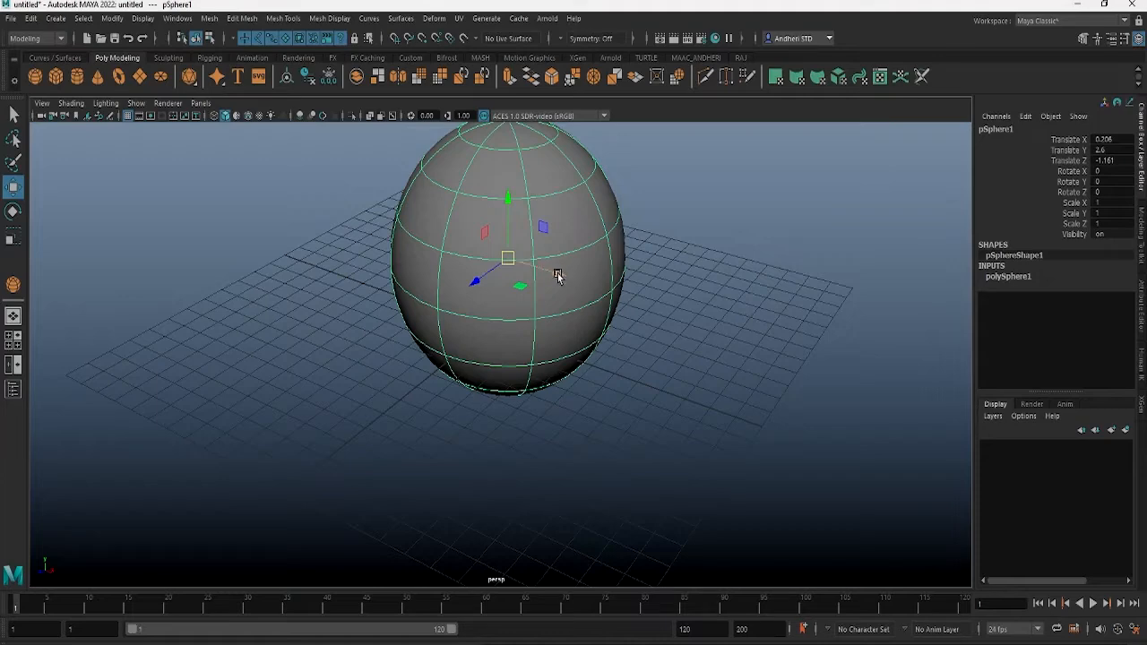
left_click_drag(557, 275, 633, 332)
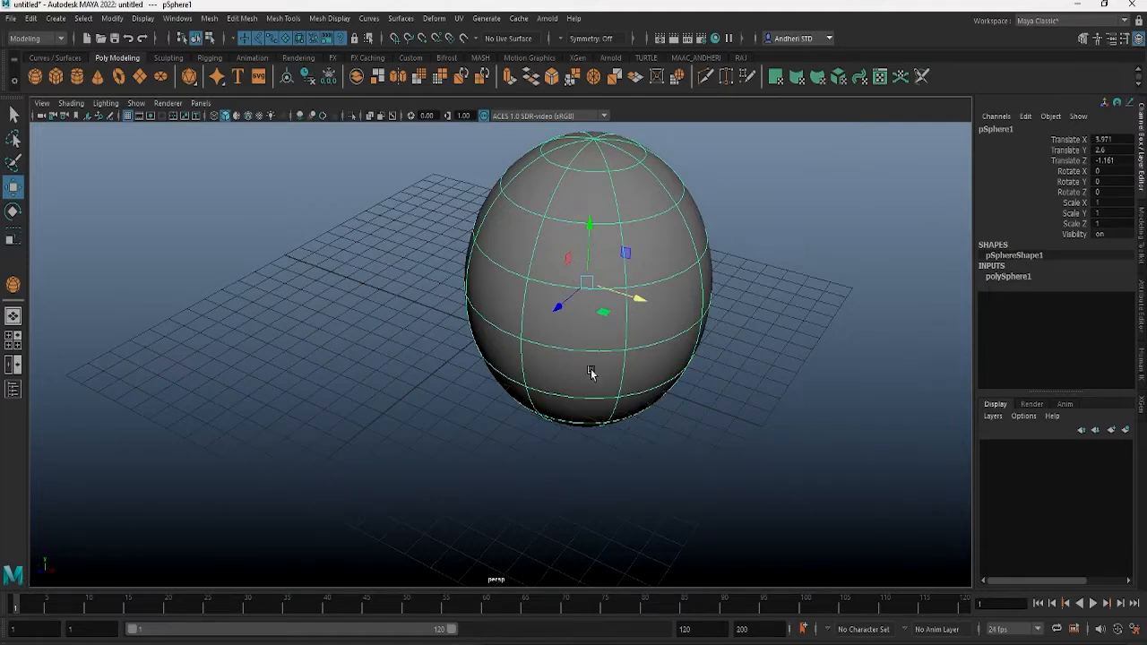
left_click_drag(642, 297, 568, 341)
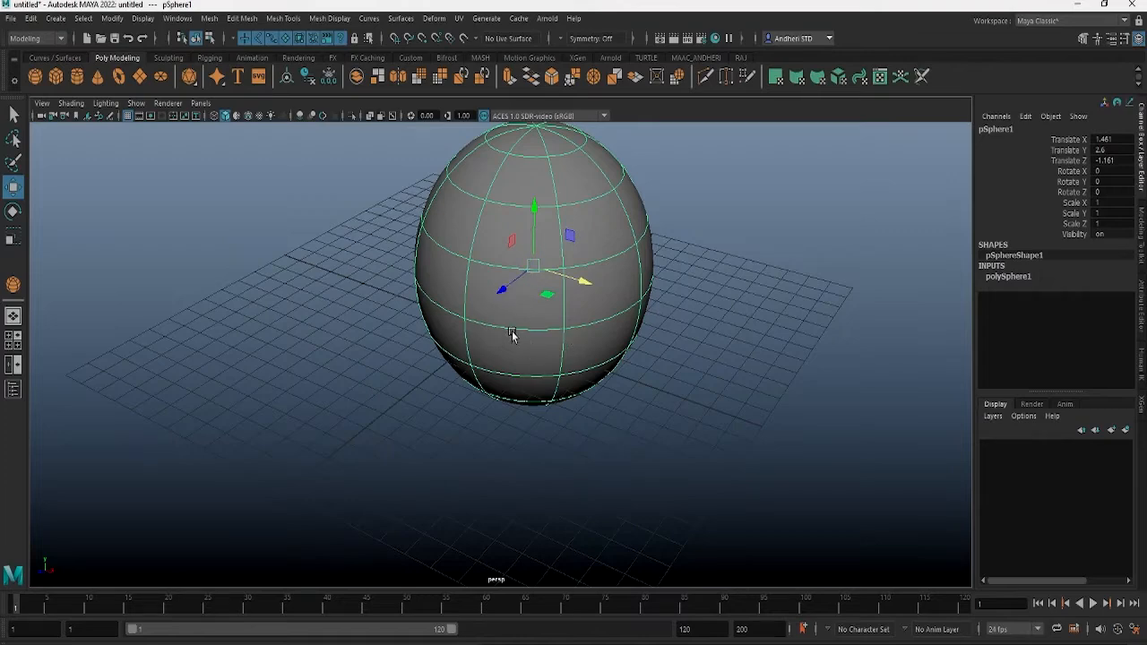
left_click_drag(501, 295, 448, 330)
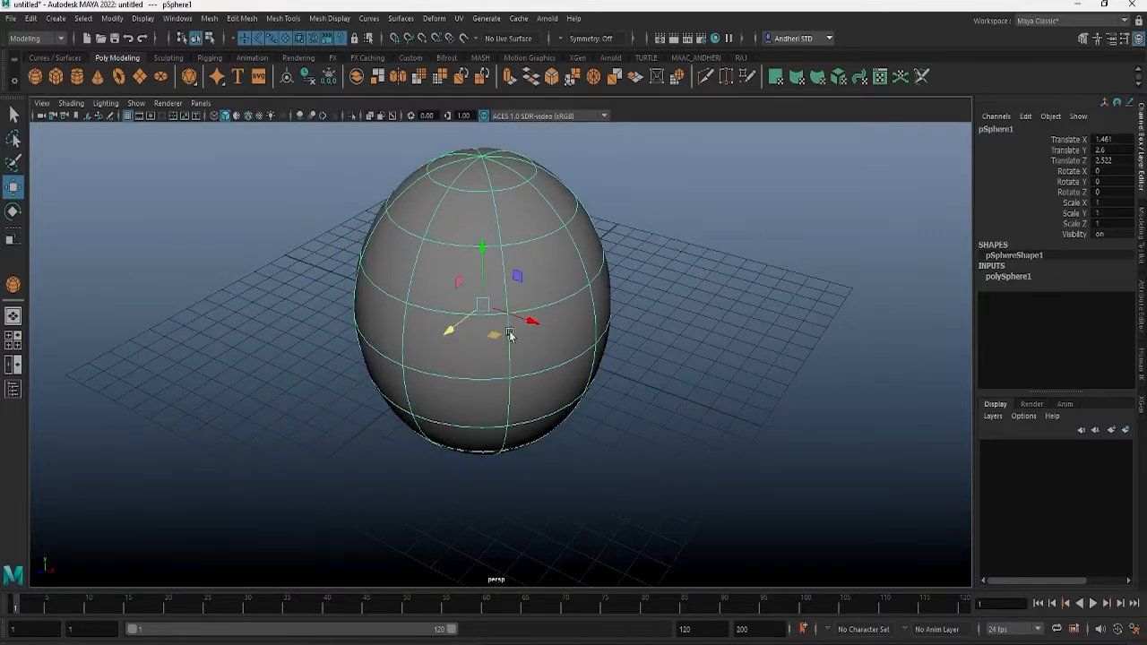
- Try rotating the sphere about Z with the manipulator and through the Rotate Z channel, undoing each rotation
left_click(12, 213)
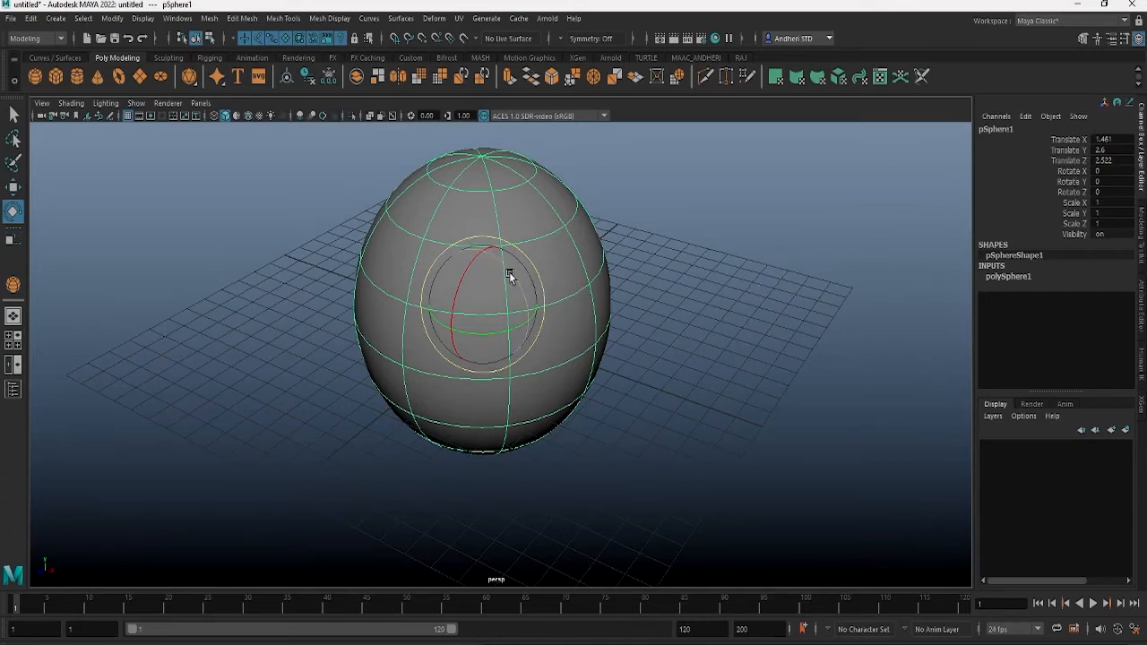
mouse_move(509, 272)
left_mouse_down()
mouse_move(523, 328)
mouse_move(500, 254)
mouse_move(517, 310)
mouse_move(512, 290)
left_mouse_up()
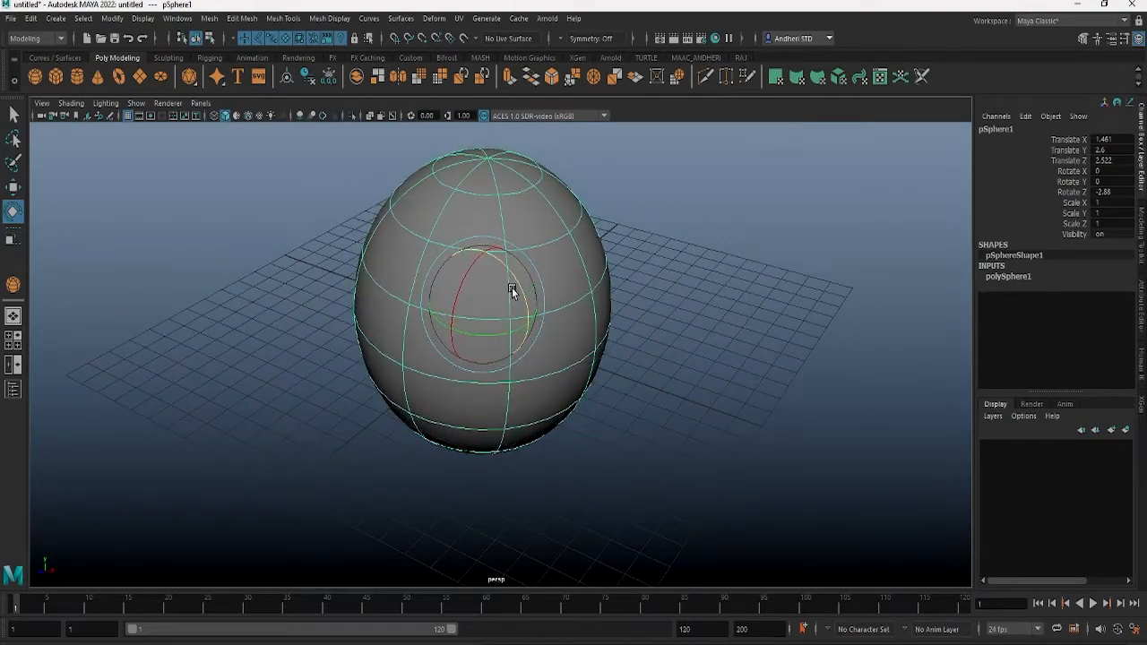
key("ctrl+z")
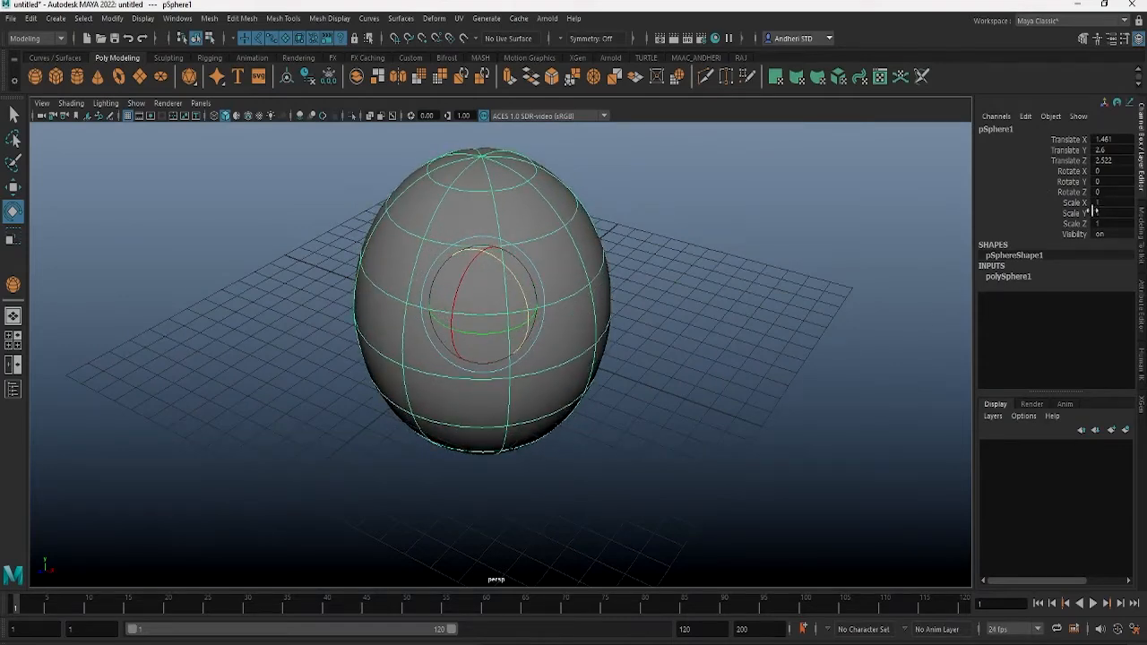
left_click(1072, 191)
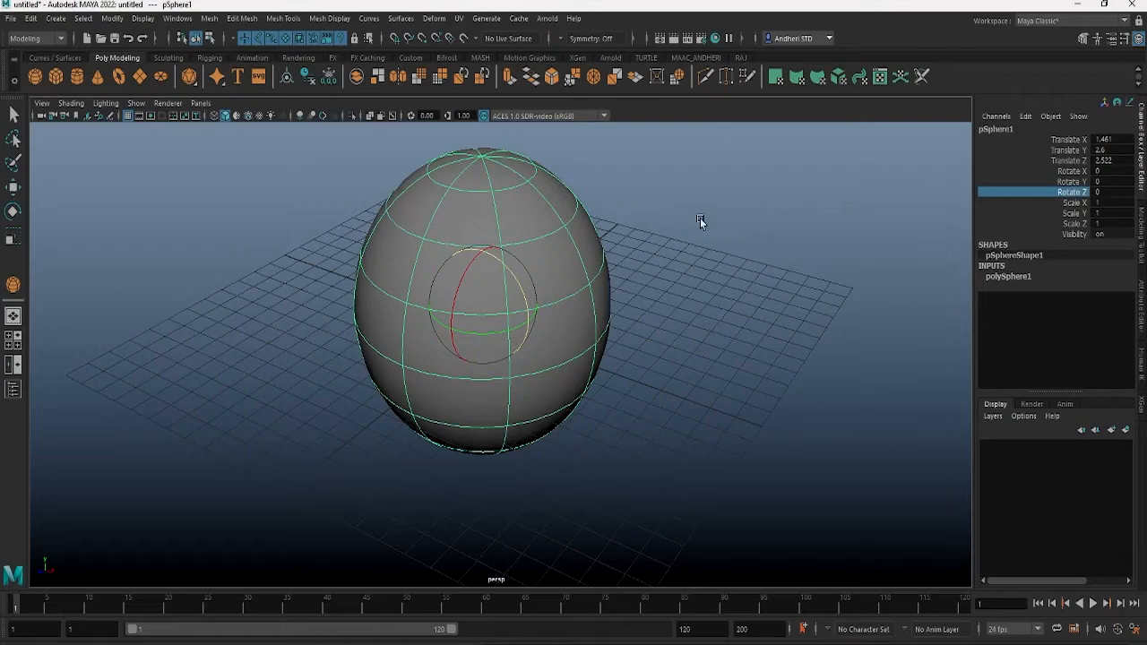
middle_click_drag(701, 218, 576, 271)
key("ctrl+z")
scroll(655, 269, "up", 1)
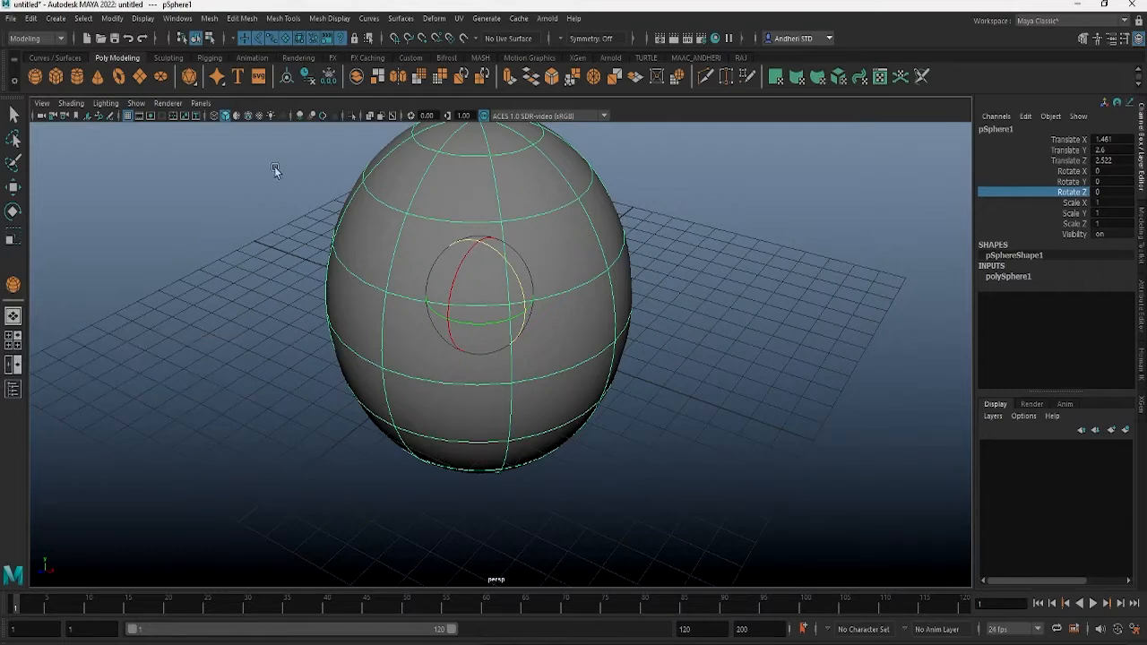
- Show the four-view layout and toggle between it and a single enlarged view, ending on the perspective view
left_click(13, 340)
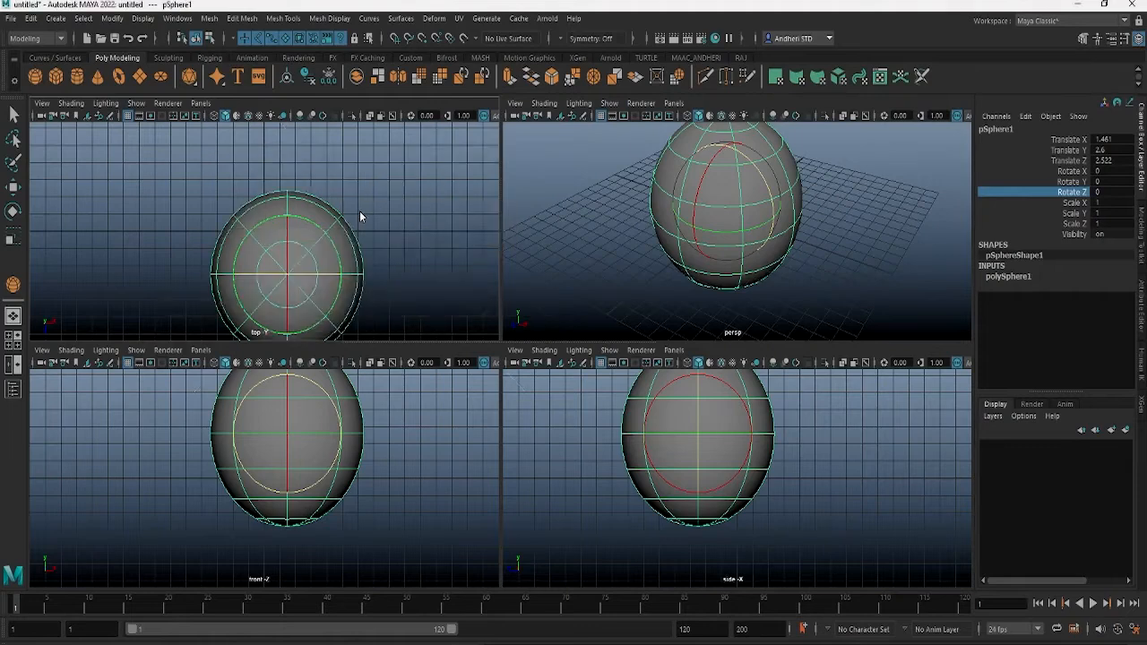
key("space")
key("space")
key("space")
key("space")
key("space")
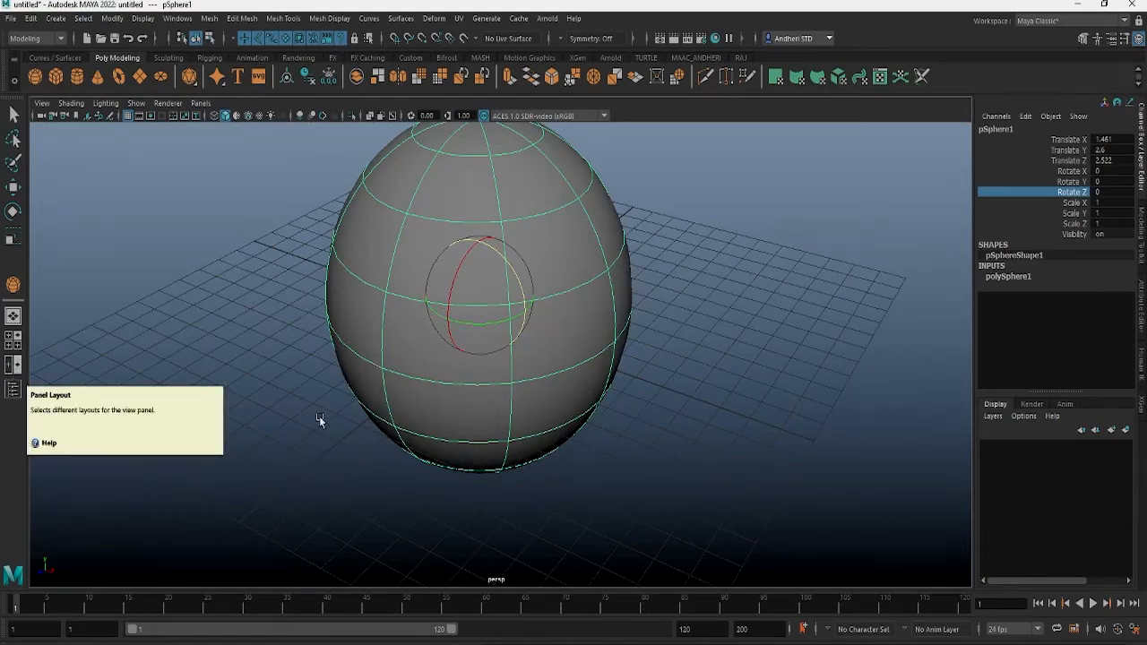
- Clear the selection, show the hotbox and choose Perspective View from its central view options
left_click(230, 333)
key("space")
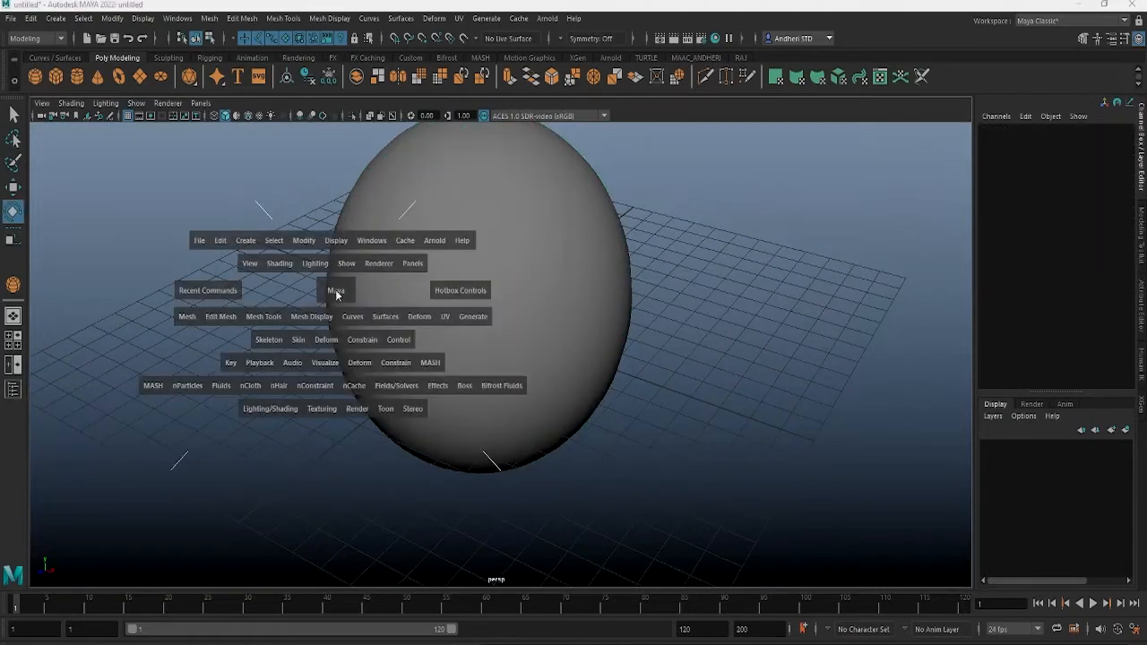
left_click_drag(336, 294, 339, 258)
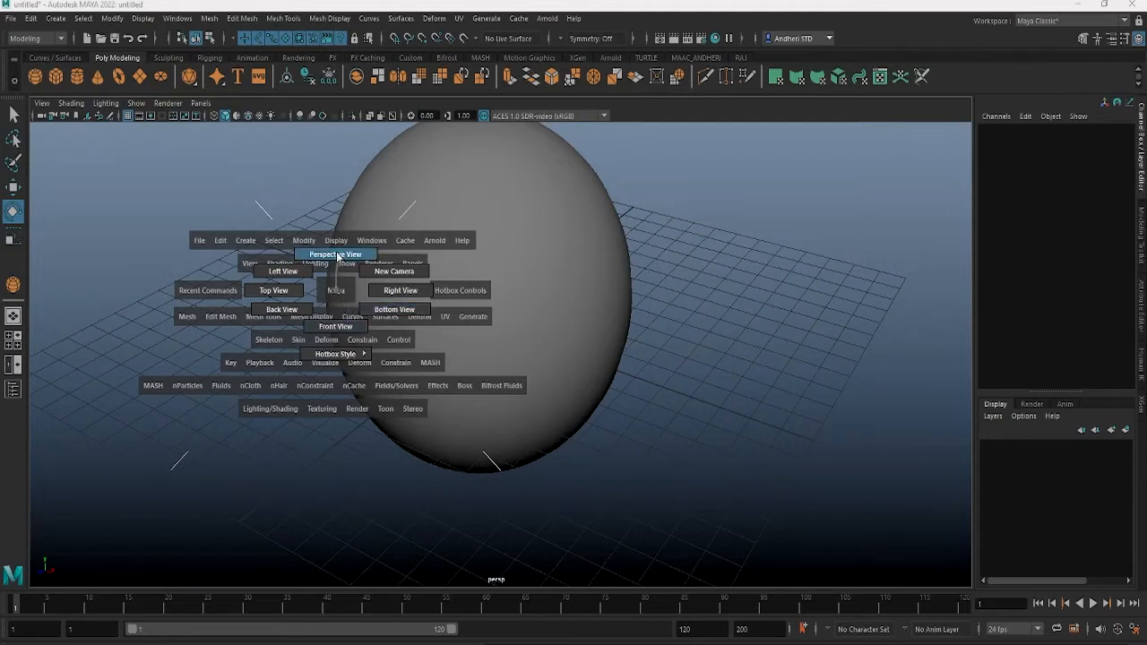
mouse_move(338, 257)
left_mouse_down()
mouse_move(335, 325)
mouse_move(318, 293)
mouse_move(354, 307)
mouse_move(378, 269)
mouse_move(344, 246)
left_mouse_up()
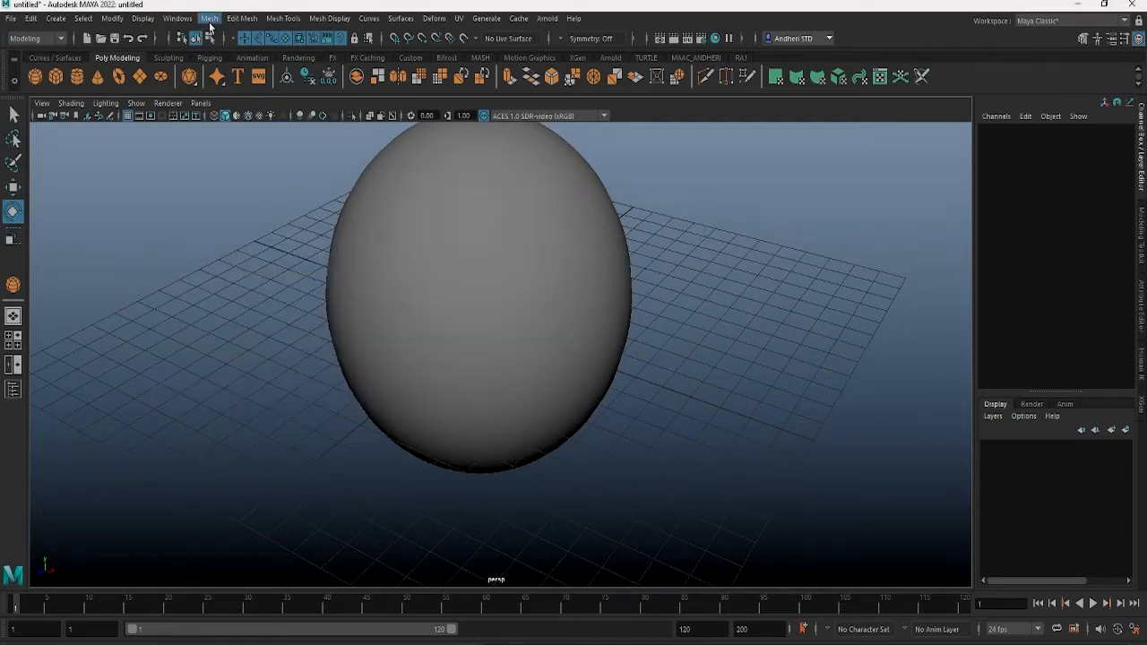
- Switch to the Animation menu set and inspect the matching Playback commands in the hotbox
left_click(36, 37)
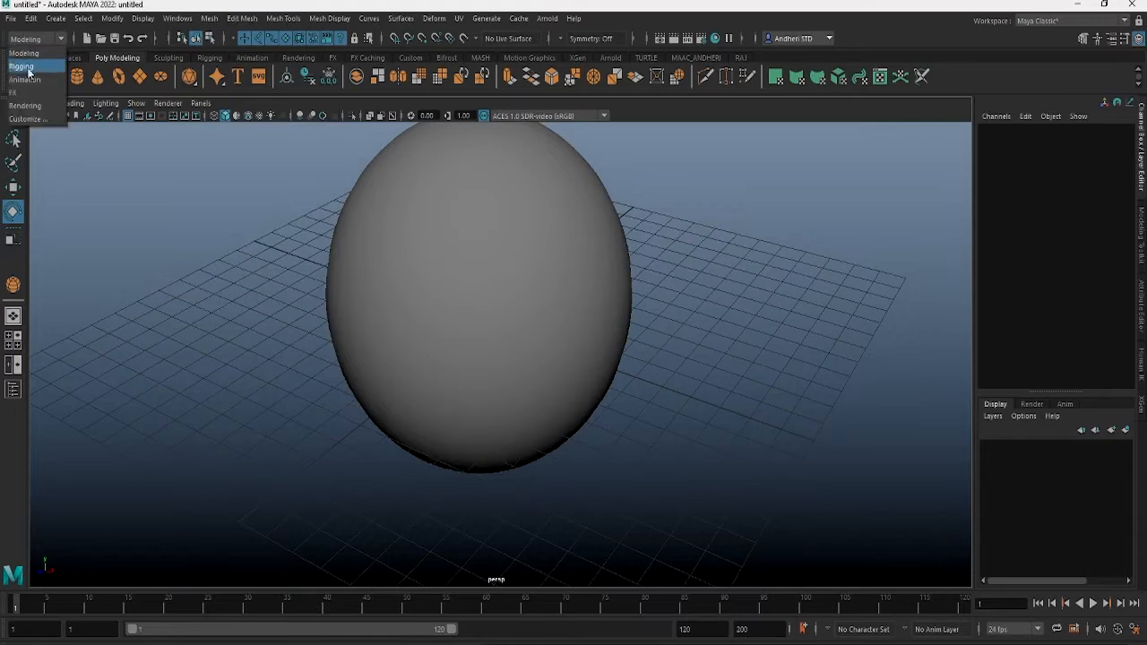
left_click(43, 70)
key("space")
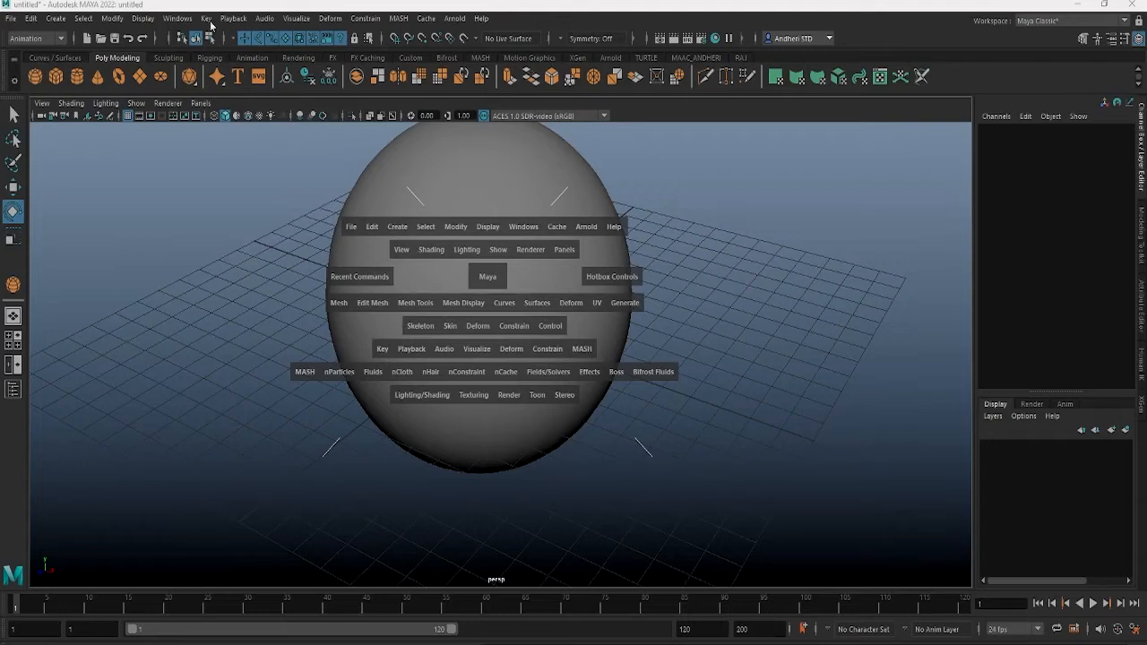
left_click(408, 353)
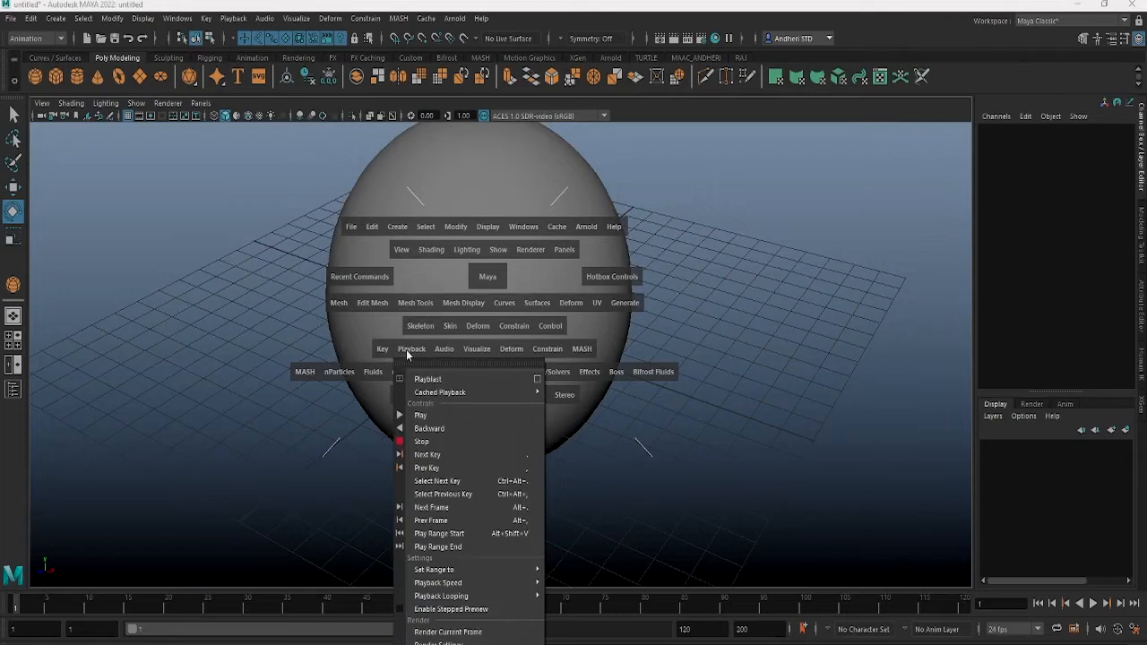
left_click(260, 357)
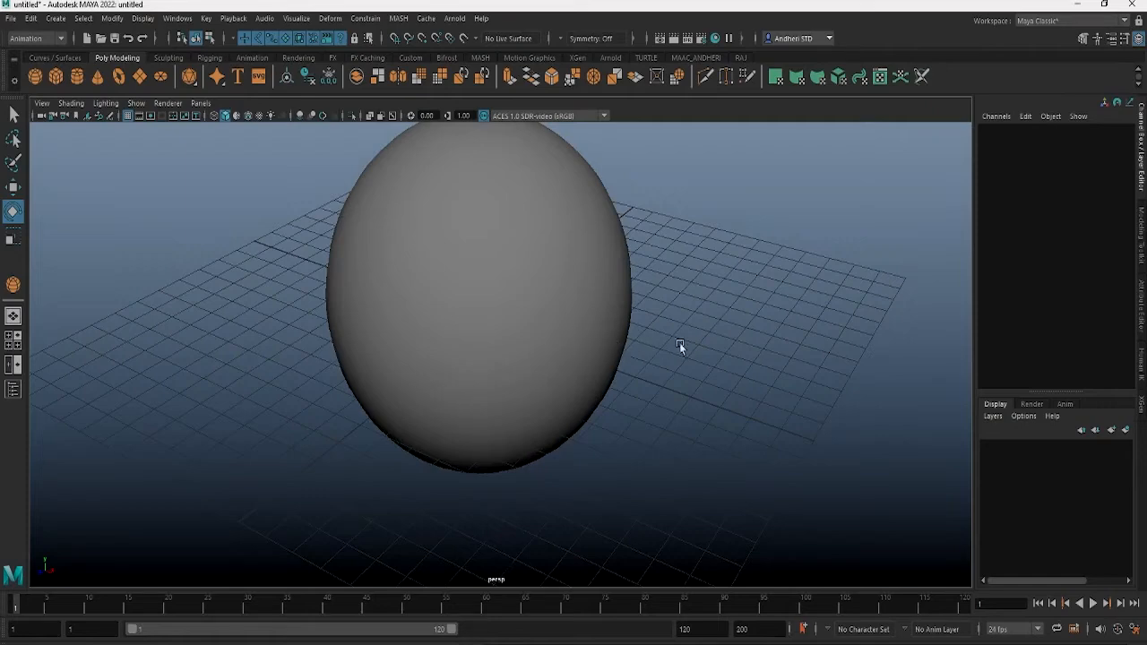
- Practise orbiting, zooming and panning away from the sphere, select and frame it, and clear the selection
left_click_drag(680, 342, 581, 375, "alt")
right_click_drag(581, 376, 346, 408, "alt")
left_click_drag(345, 408, 453, 339, "alt")
right_click_drag(452, 338, 7, 312, "alt")
mouse_move(484, 347)
middle_mouse_down("alt")
mouse_move(320, 205)
mouse_move(377, 287)
middle_mouse_up("alt")
left_click_drag(410, 249, 513, 349)
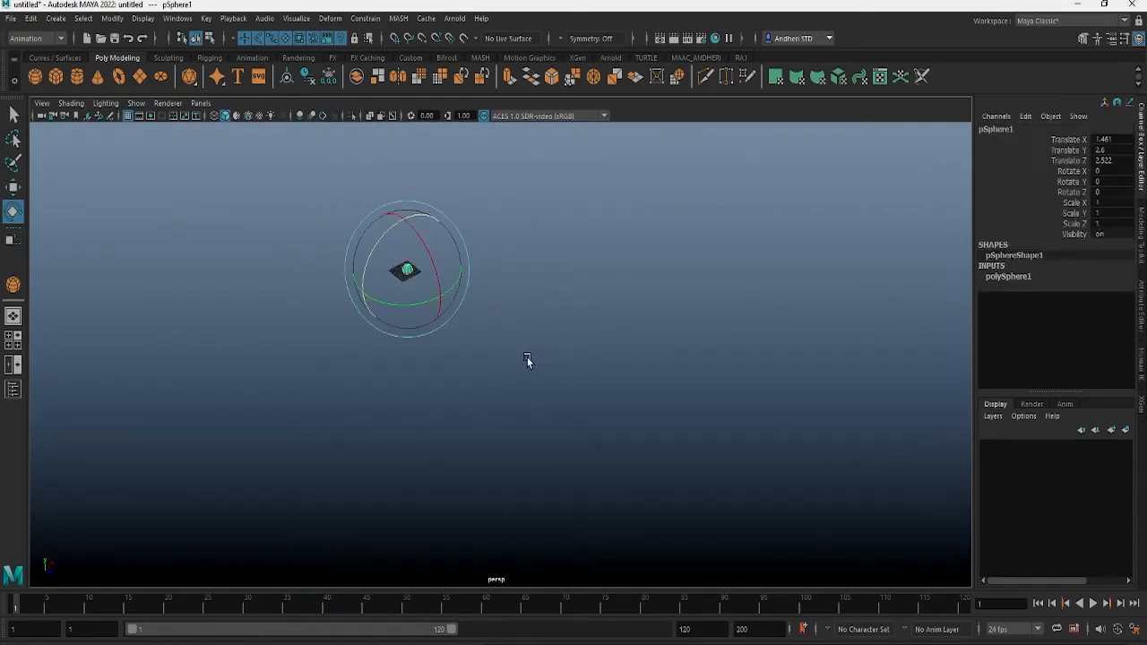
key("f")
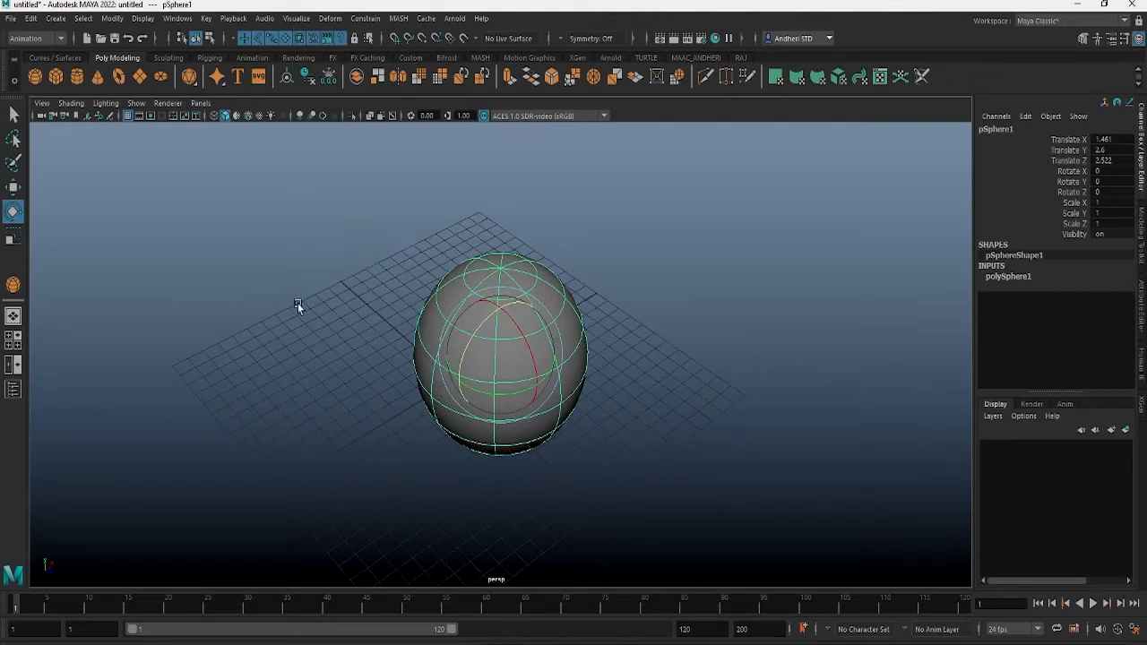
left_click(381, 267)
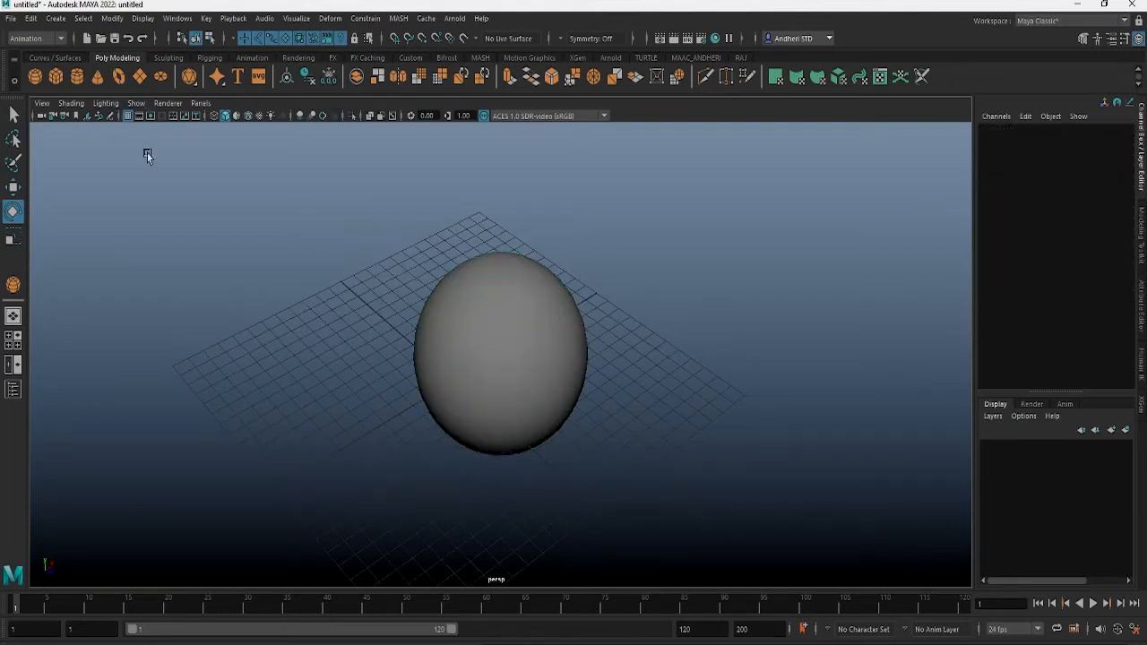
- Look over the viewport's Panels options, play the timeline, and stop with the current time at frame 77
left_click(200, 103)
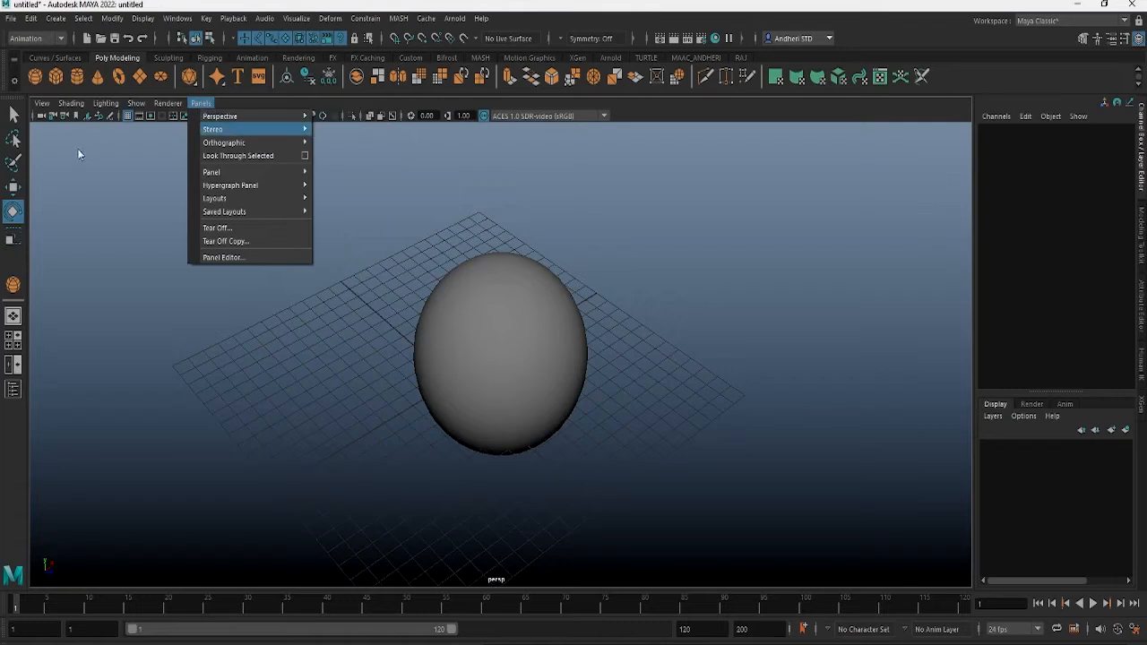
left_click(198, 103)
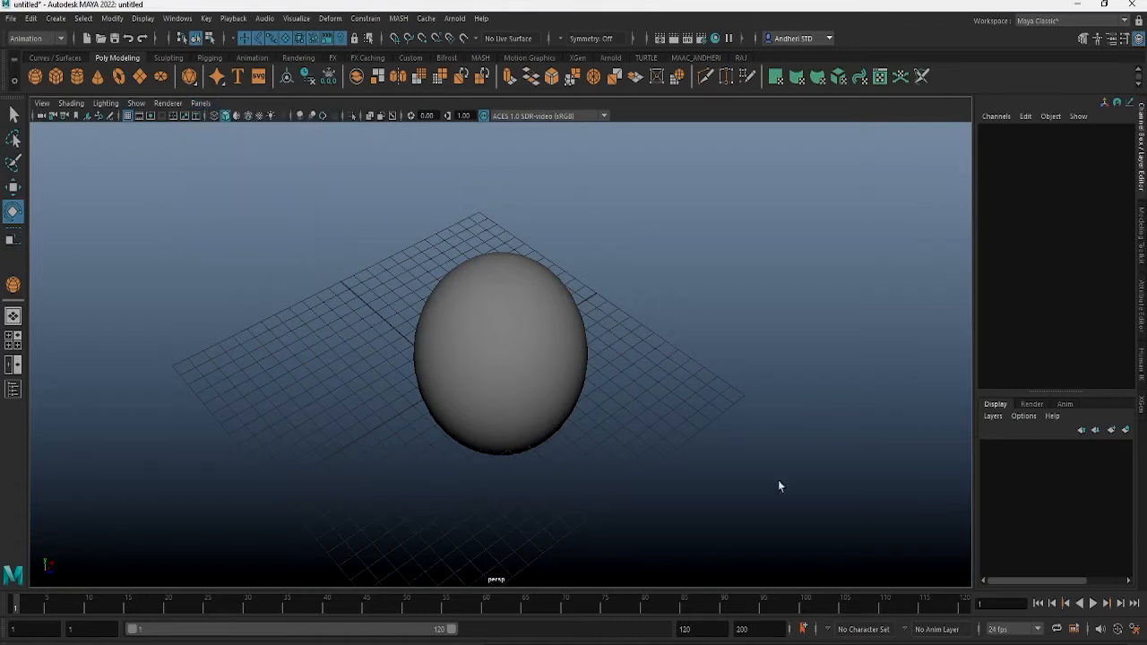
key("alt+v")
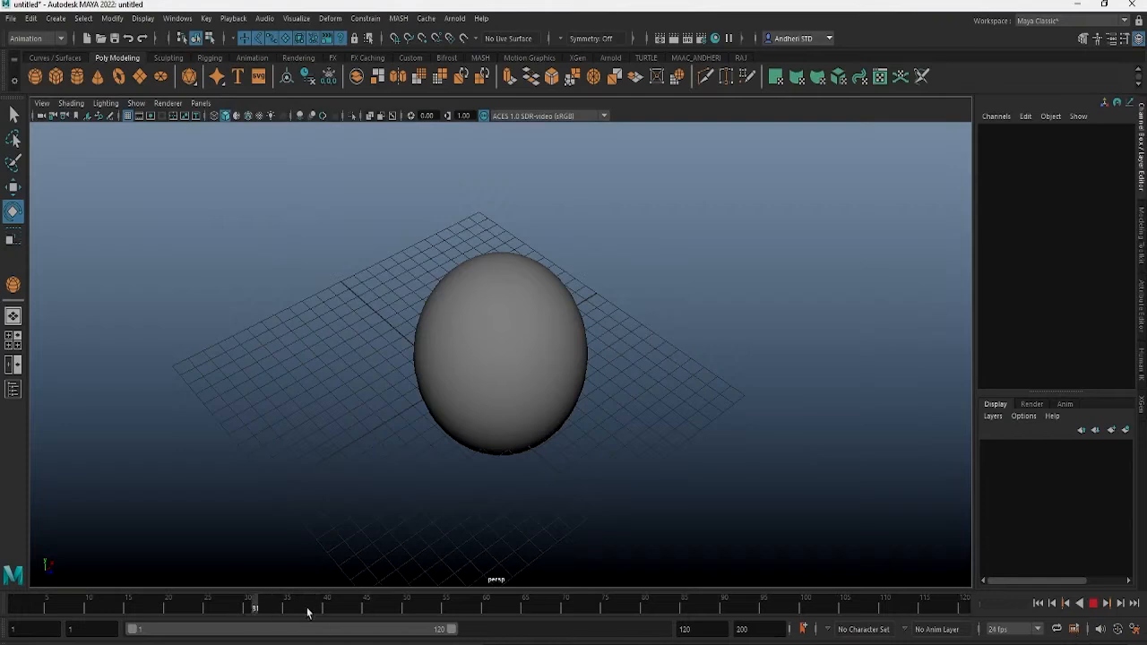
left_click(617, 607)
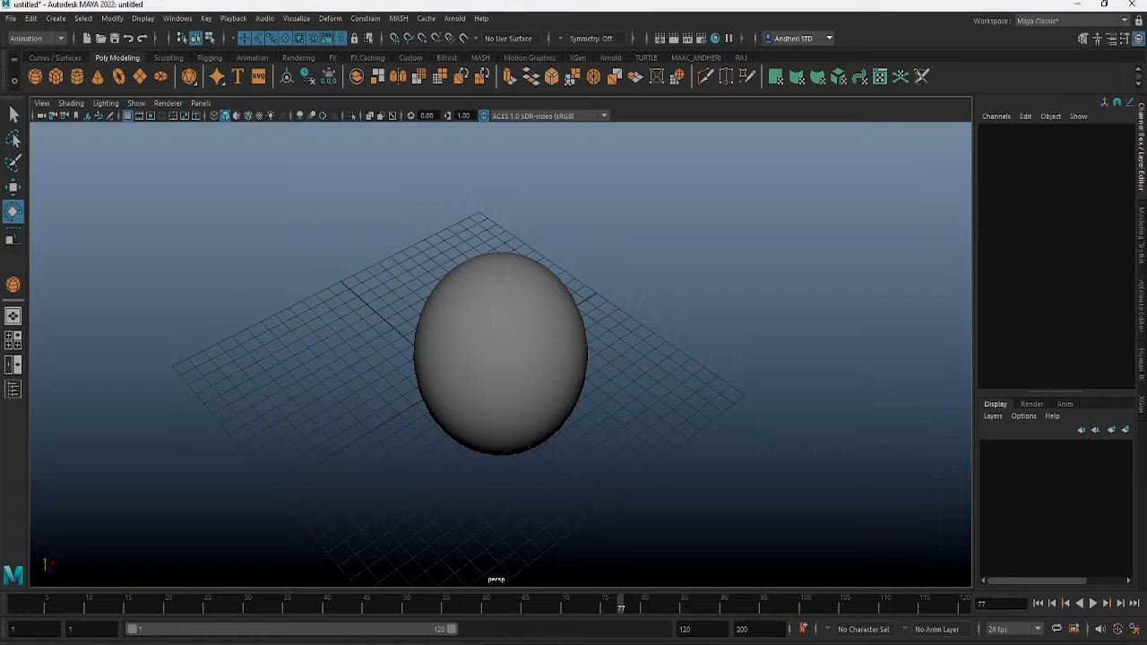
- Select the sphere, open the Script Editor and clear its command history
left_click_drag(268, 200, 1097, 615)
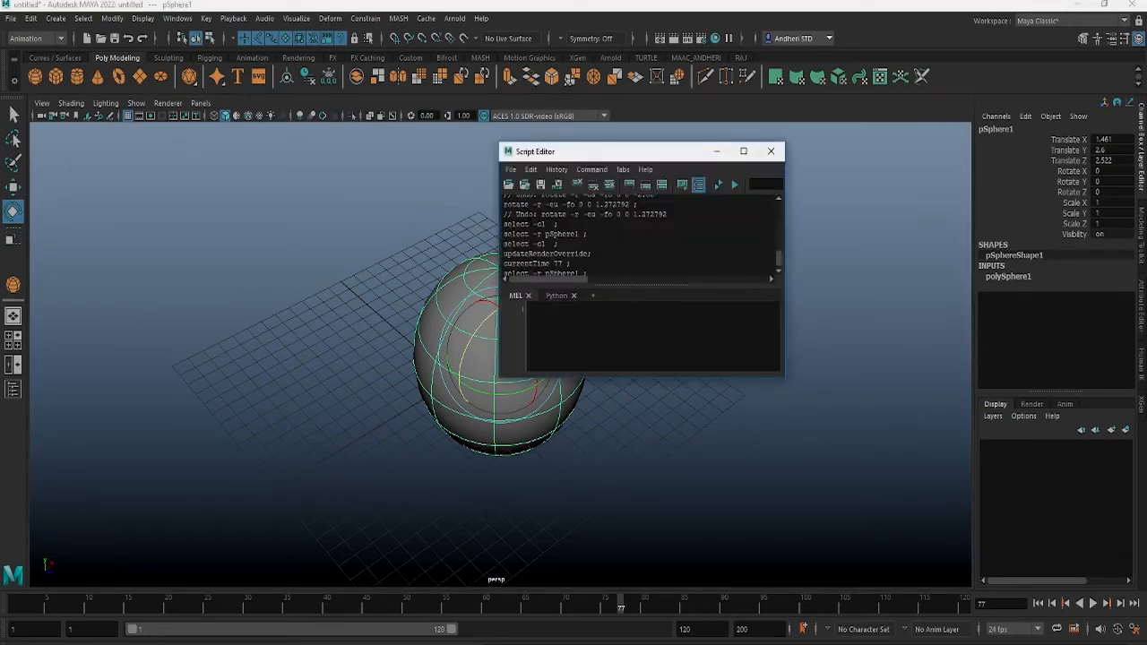
left_click(594, 186)
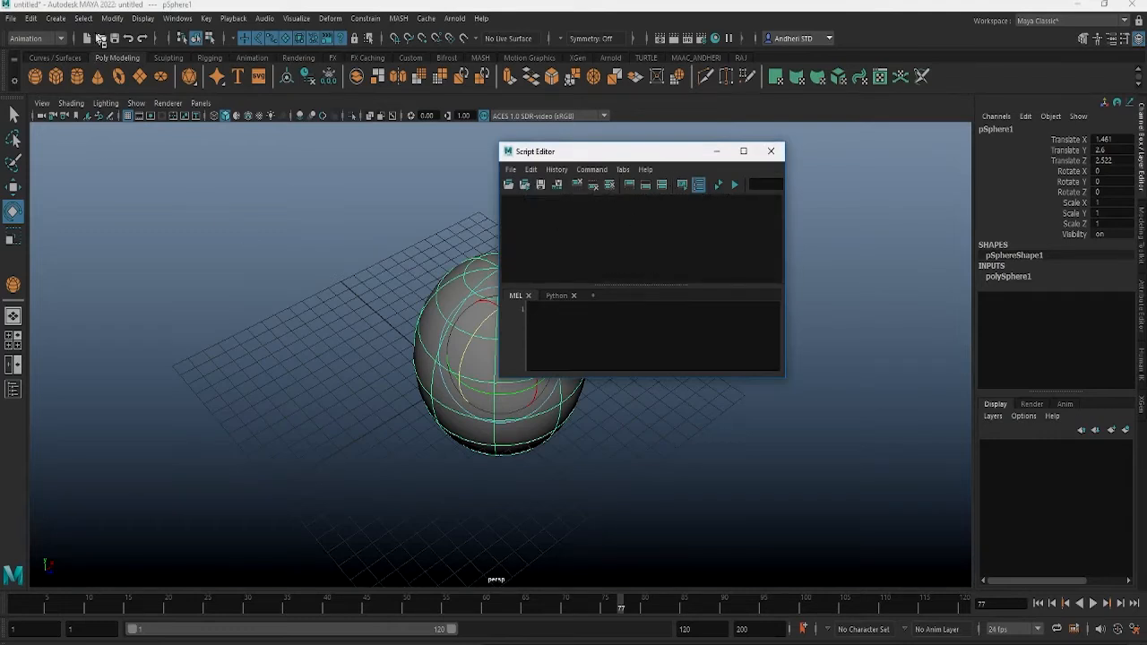
- Start a new scene without saving the current one, and clear the Script Editor history again
left_click(186, 125)
key("ctrl+n")
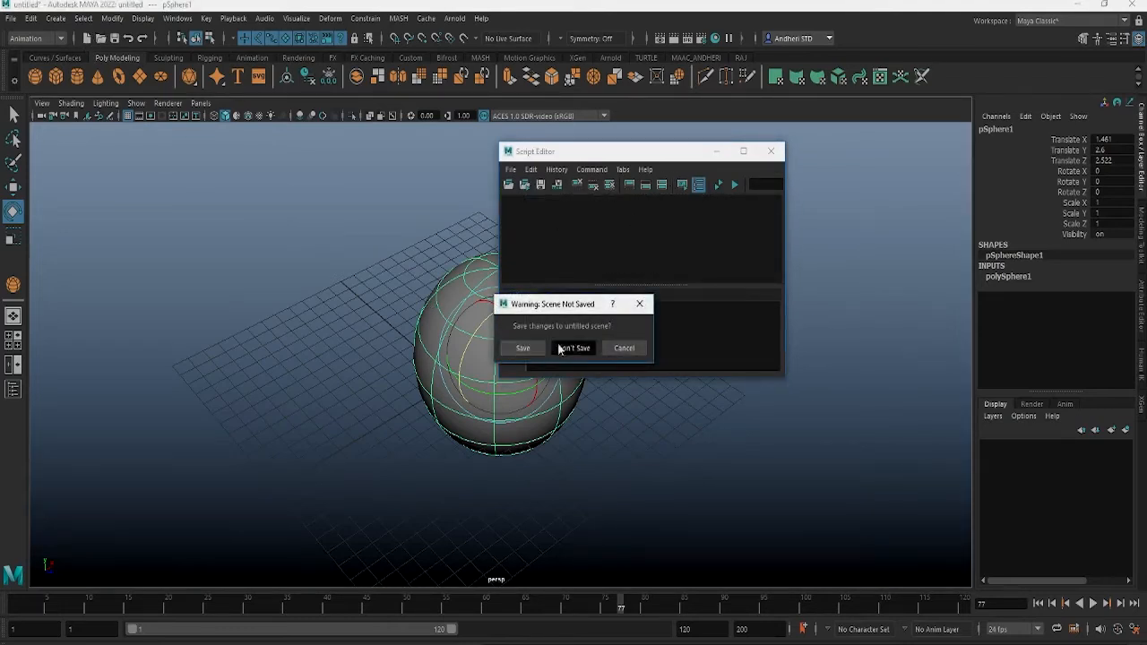
left_click(567, 350)
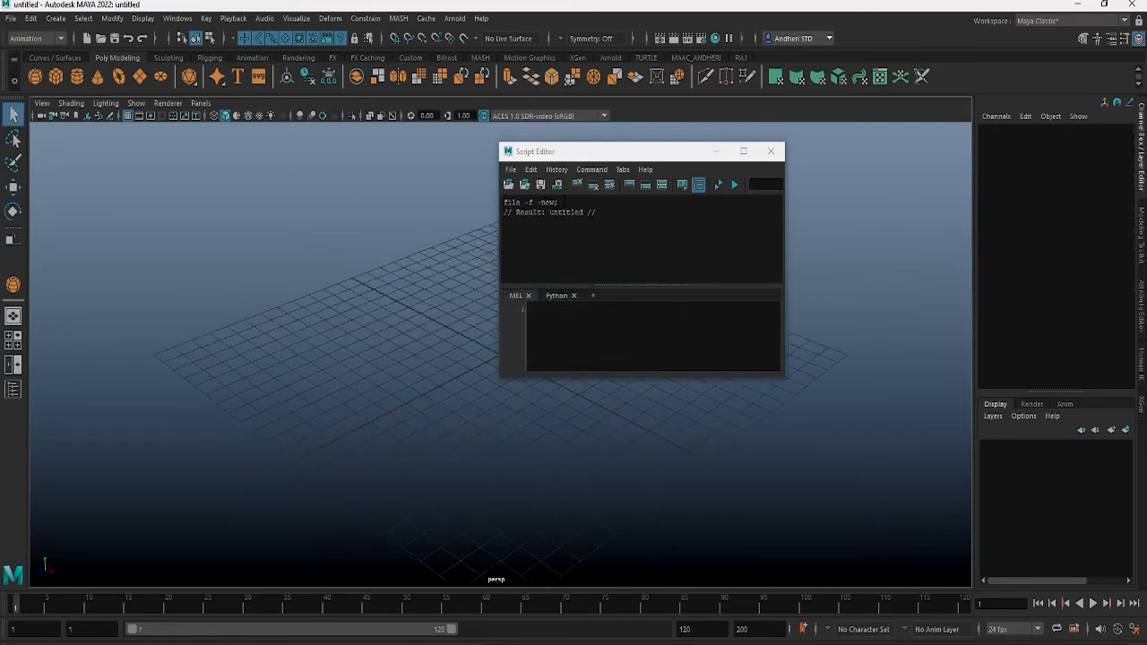
left_click(579, 186)
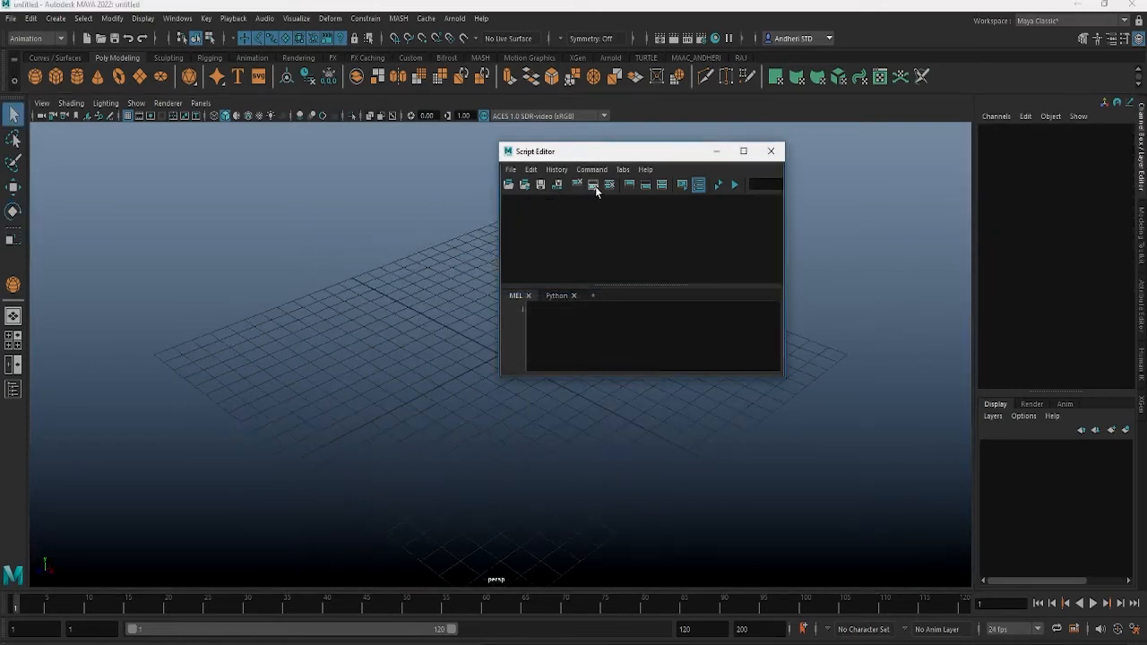
- Create a polygon sphere of about 4.67 radius on the grid, logging its commands, and close the Script Editor
left_click(35, 76)
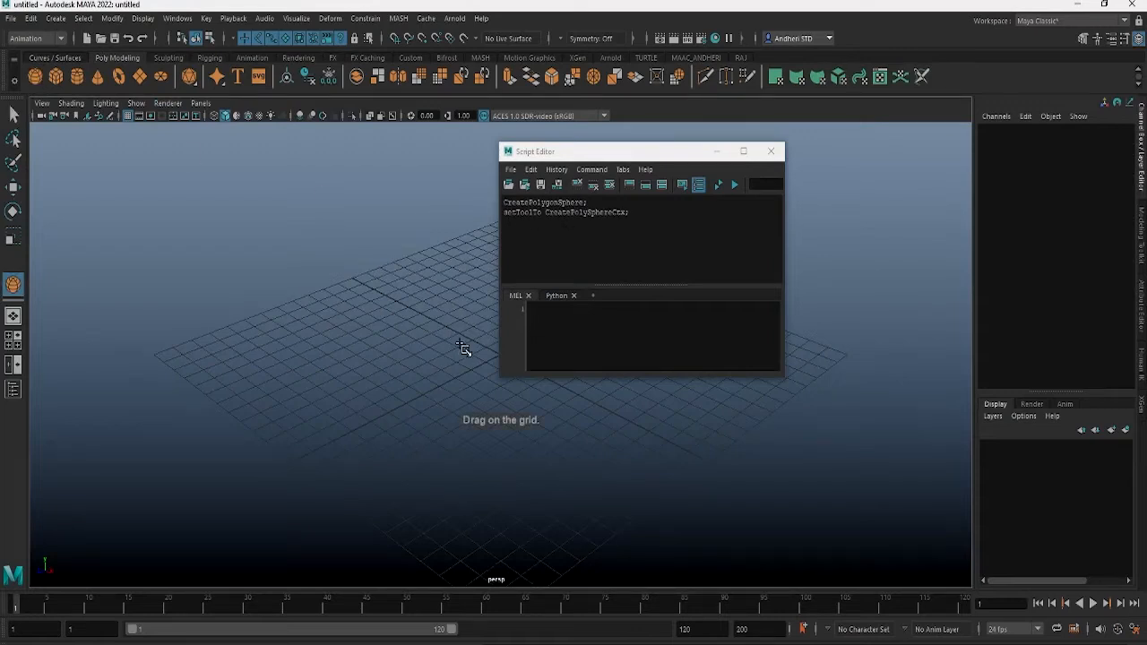
left_click_drag(463, 346, 538, 386)
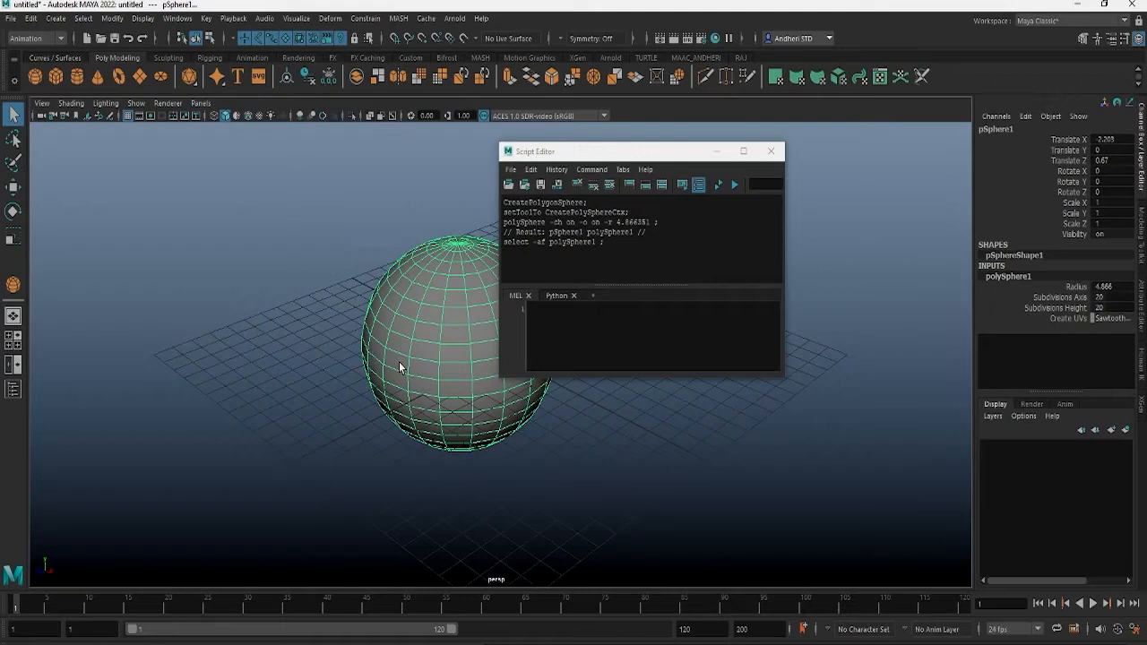
left_click(771, 150)
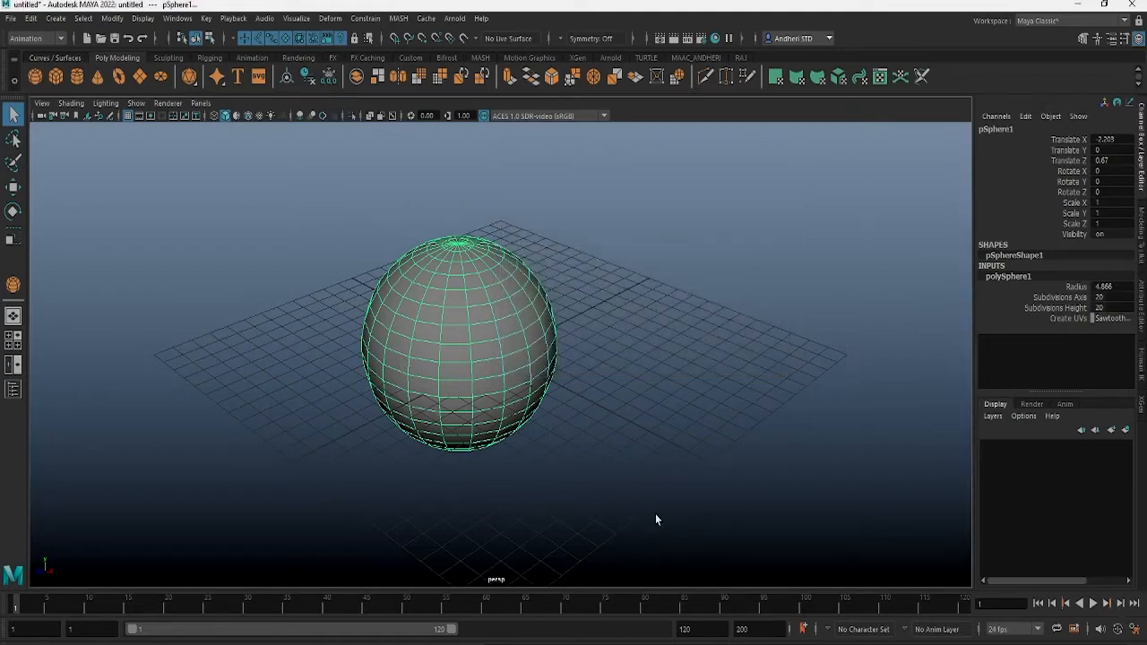
- Look at the render and animation layer lists and return to the display layers
left_click_drag(665, 522, 220, 179)
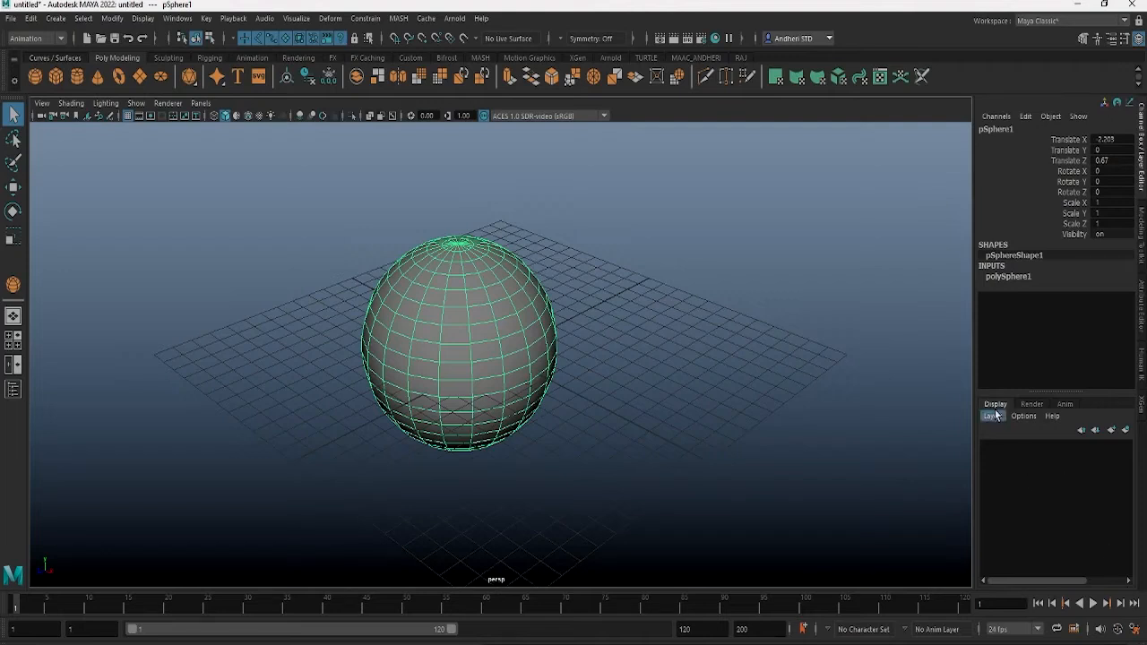
left_click(1031, 404)
left_click(1064, 404)
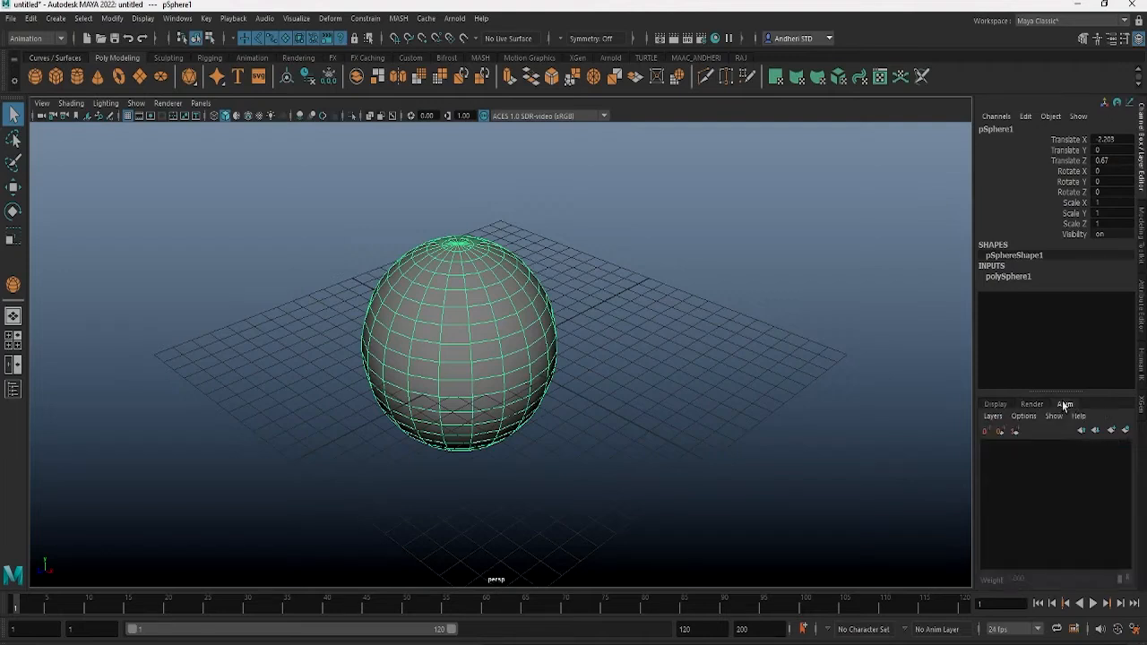
left_click(996, 405)
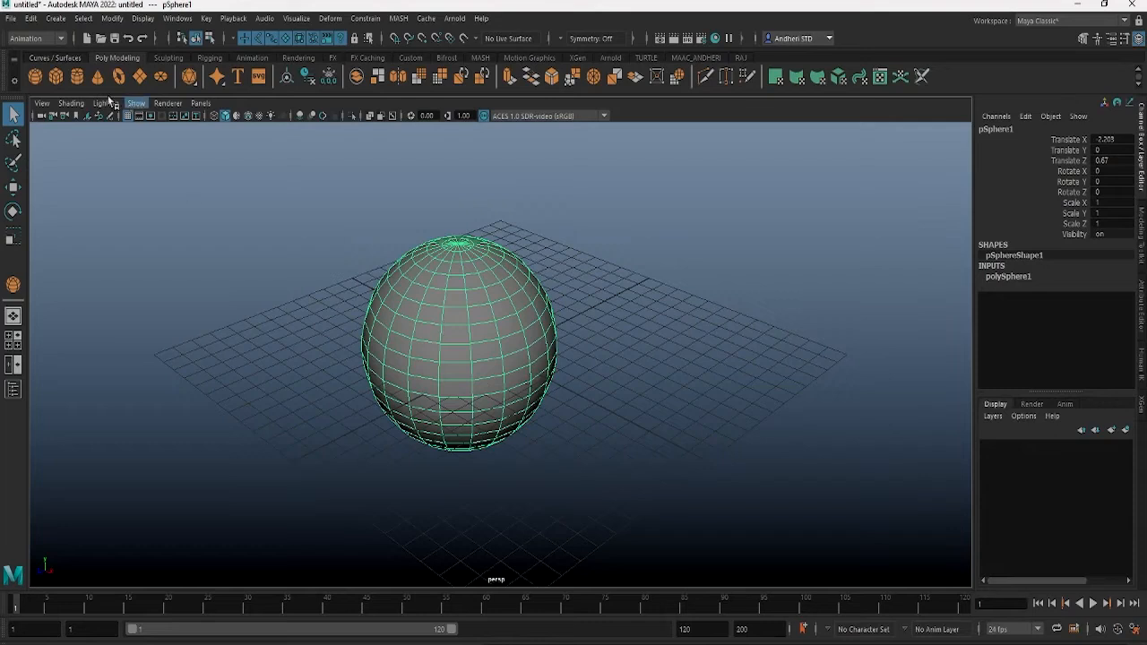
- Create a second polygon sphere of about 3.45 radius beside the first and assign it to a new display layer
left_click(35, 76)
left_click_drag(597, 354, 653, 395)
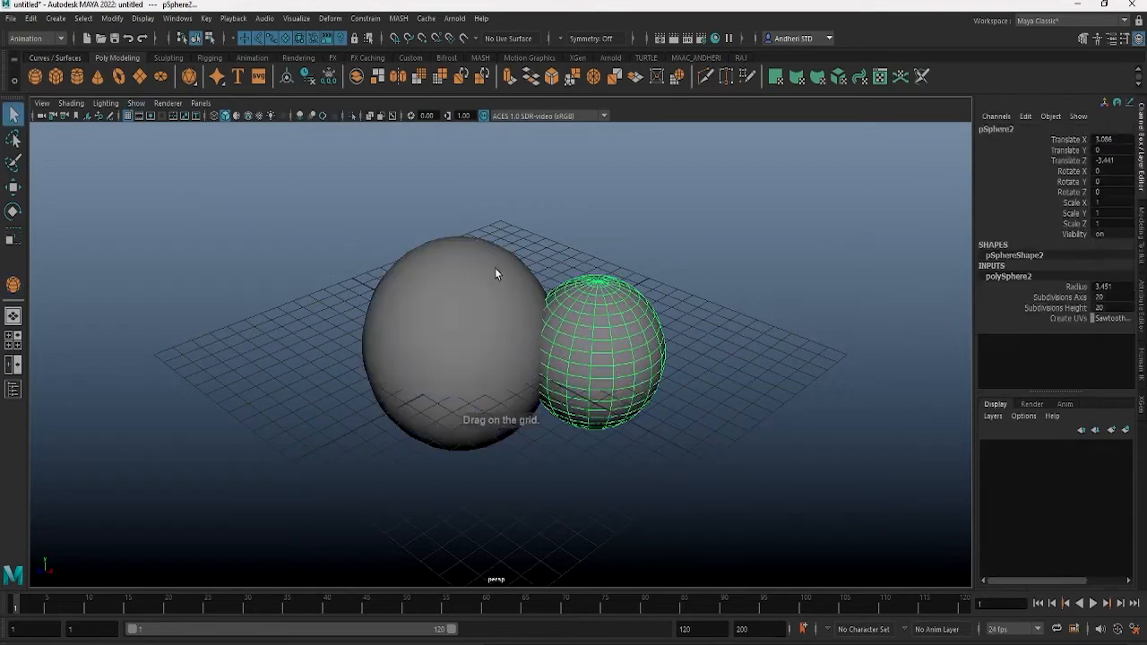
left_click(1111, 432)
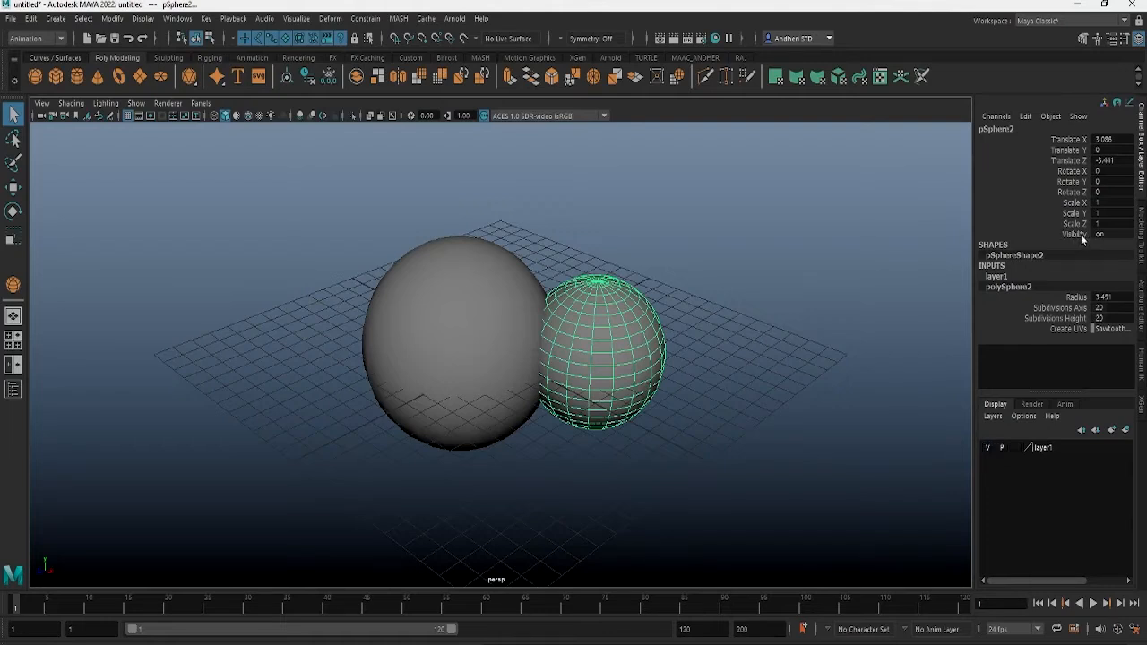
- Toggle the new display layer's visibility off and on, set the layer to Template, and view its edit settings
left_click(989, 448)
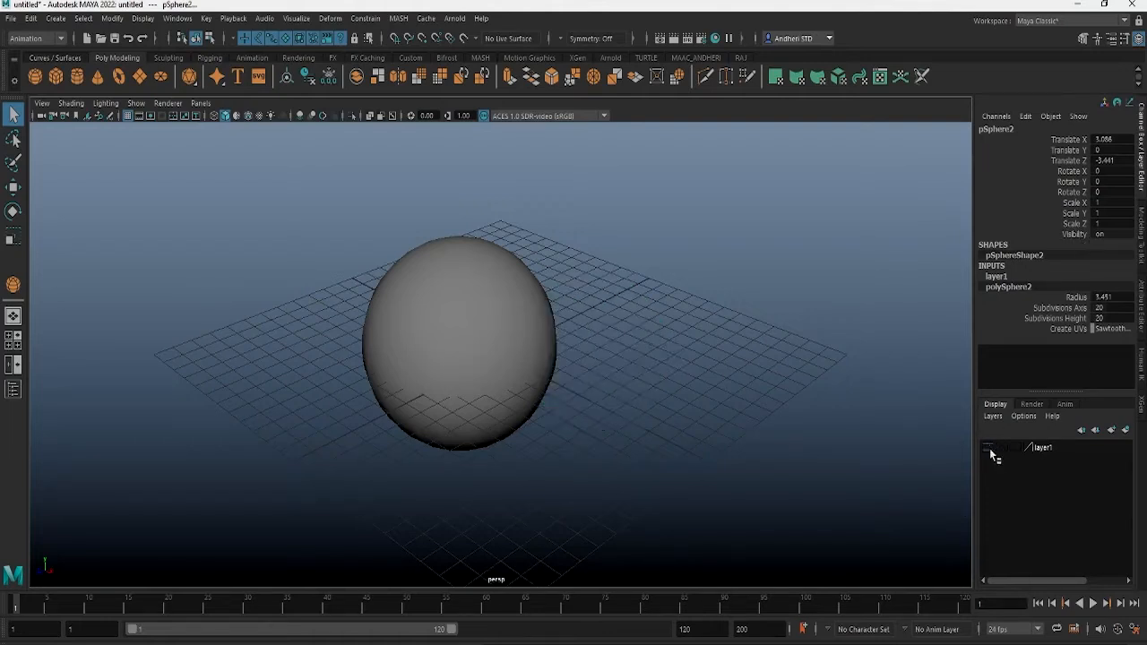
left_click(990, 449)
left_click(1017, 448)
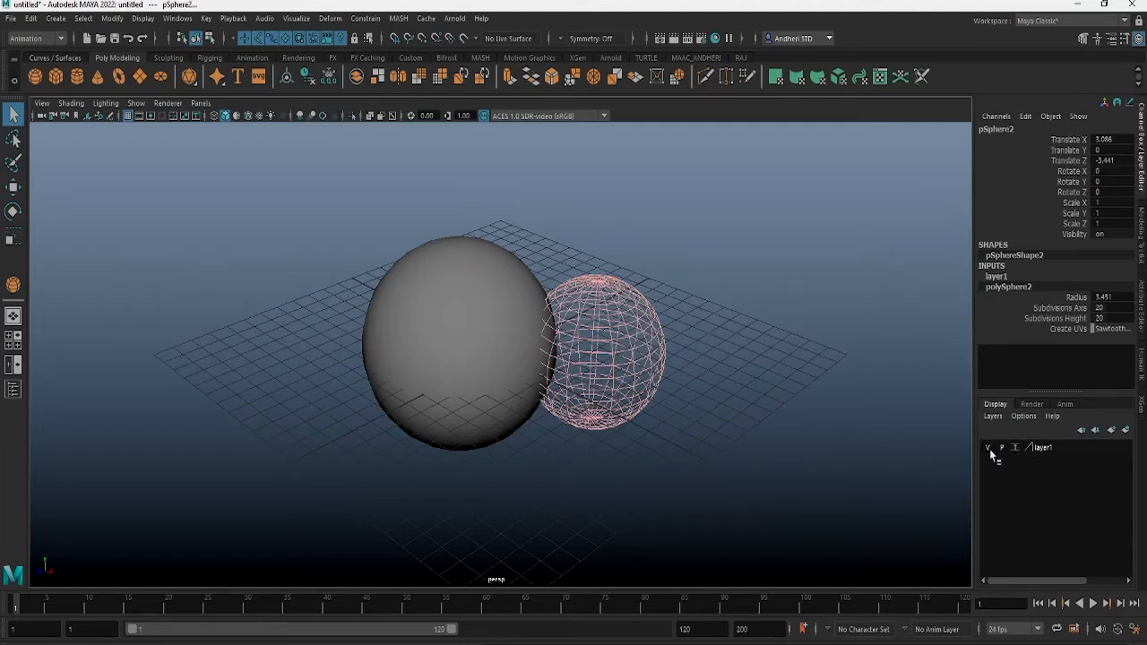
double_click(1033, 448)
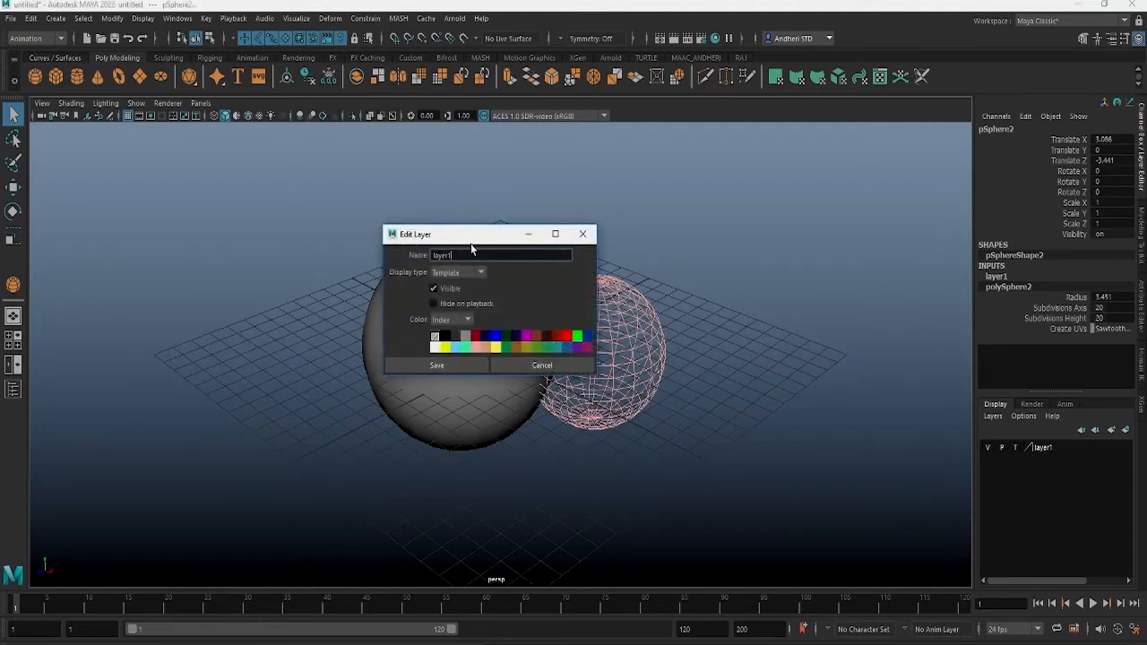
left_click(583, 235)
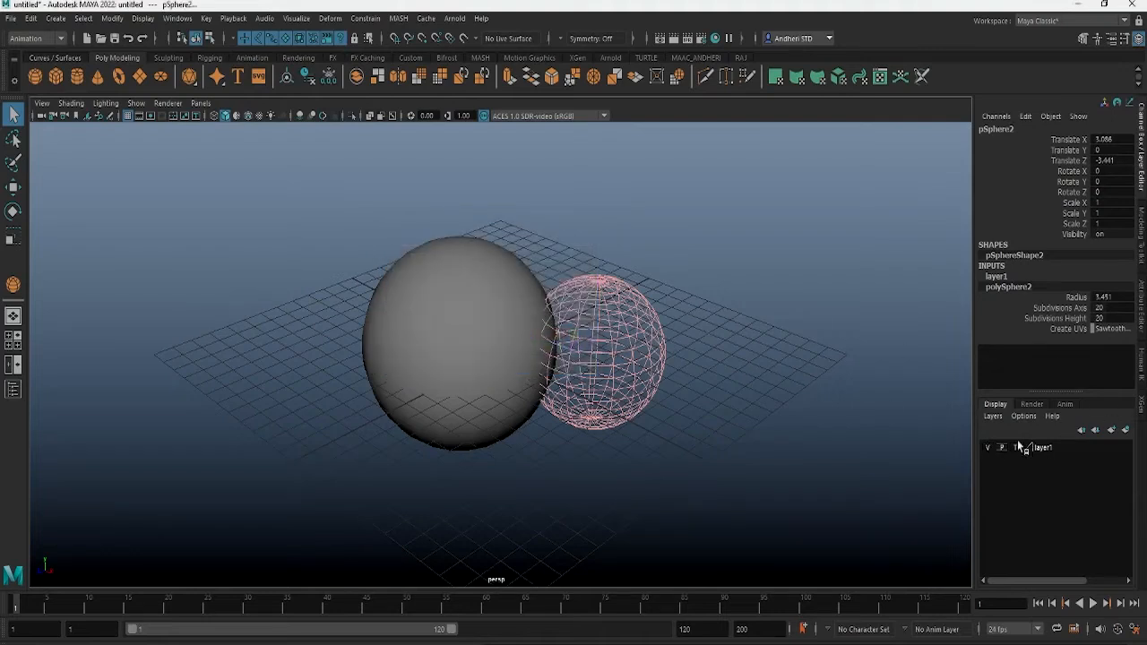
- Review the render and animation layer lists, select the larger sphere and open its name for editing
left_click(1032, 404)
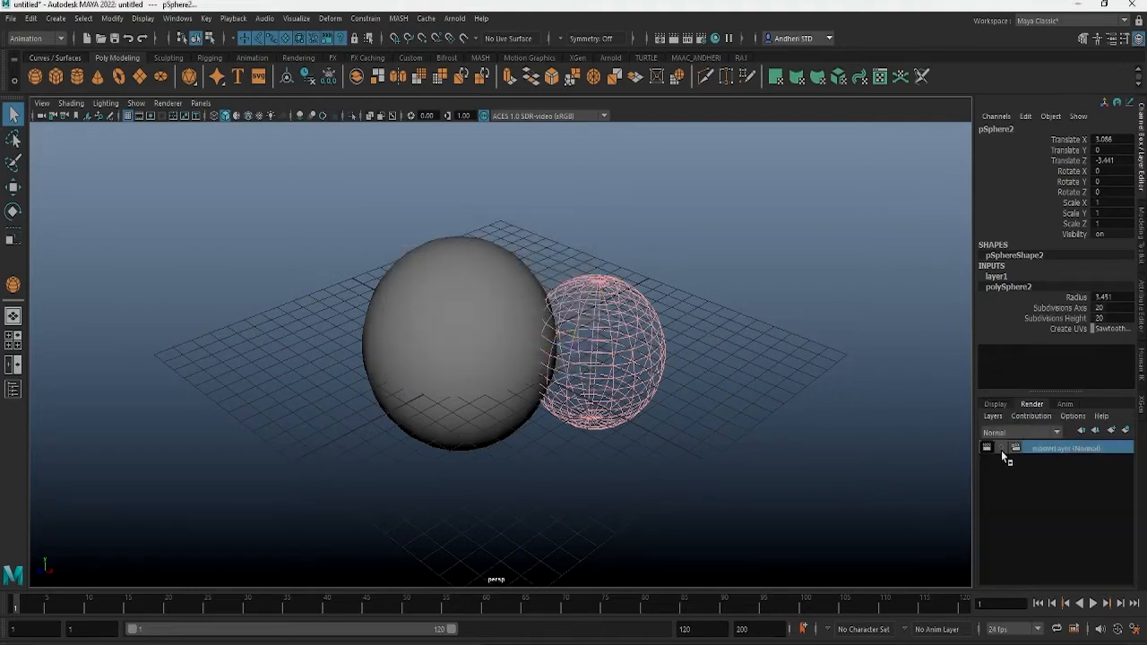
left_click(1065, 405)
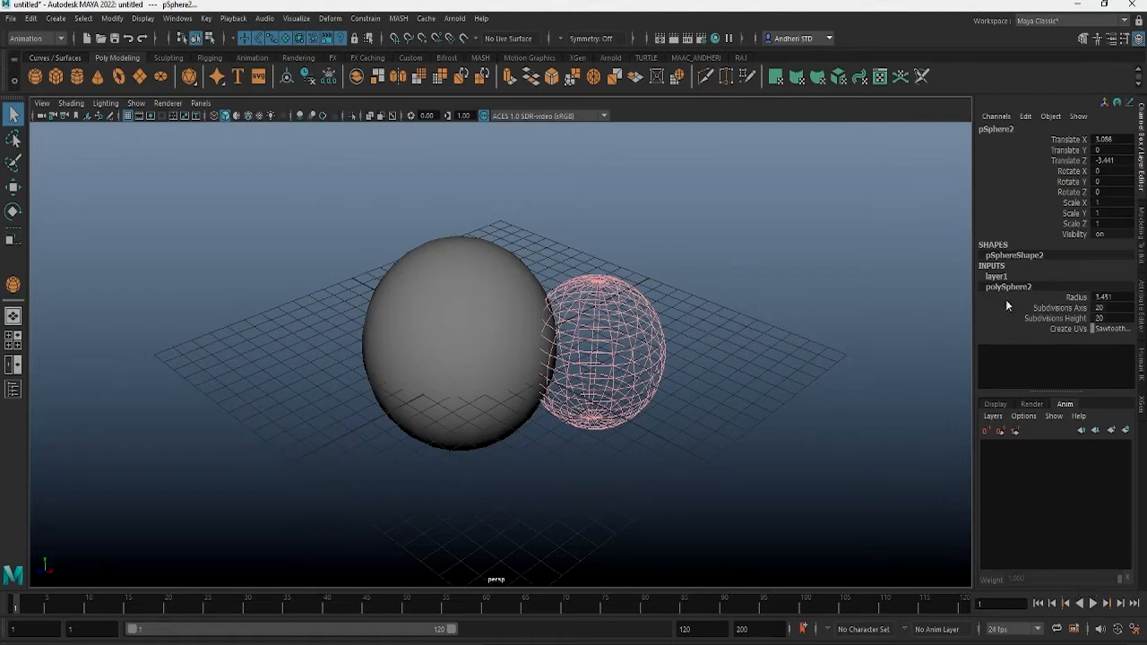
left_click(450, 332)
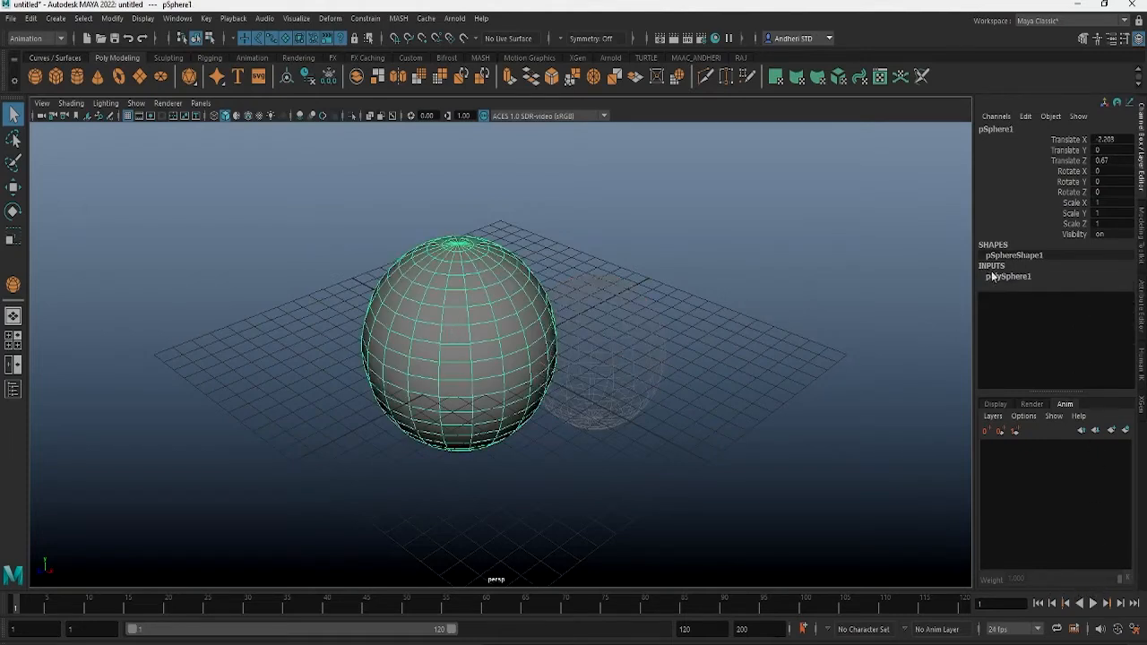
double_click(996, 129)
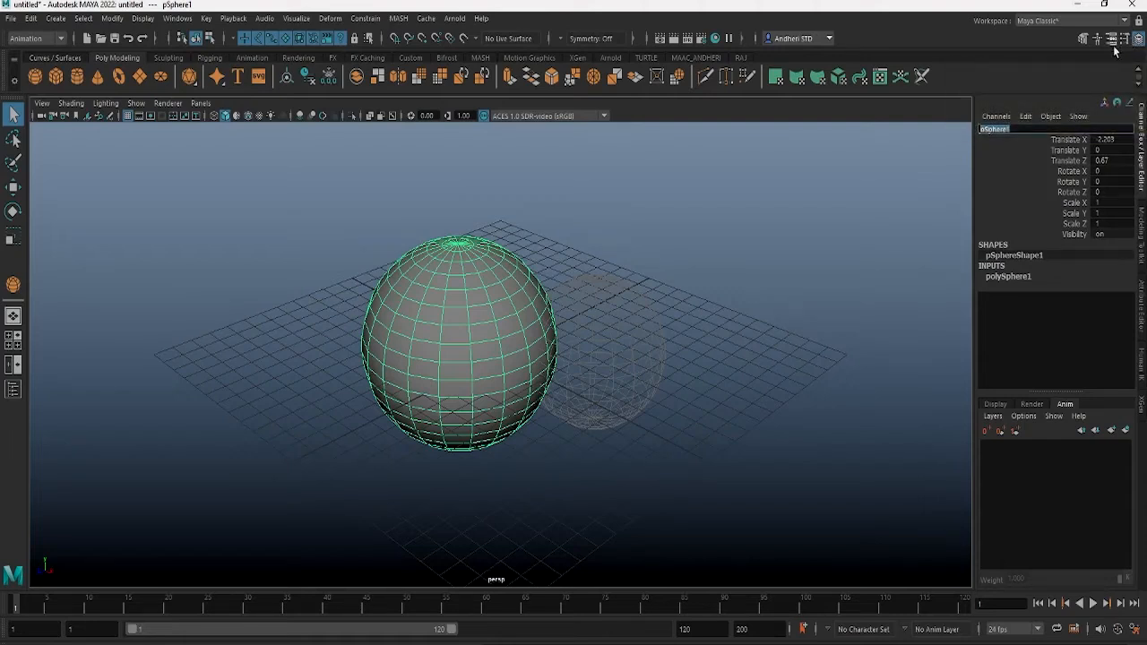
left_click(439, 338)
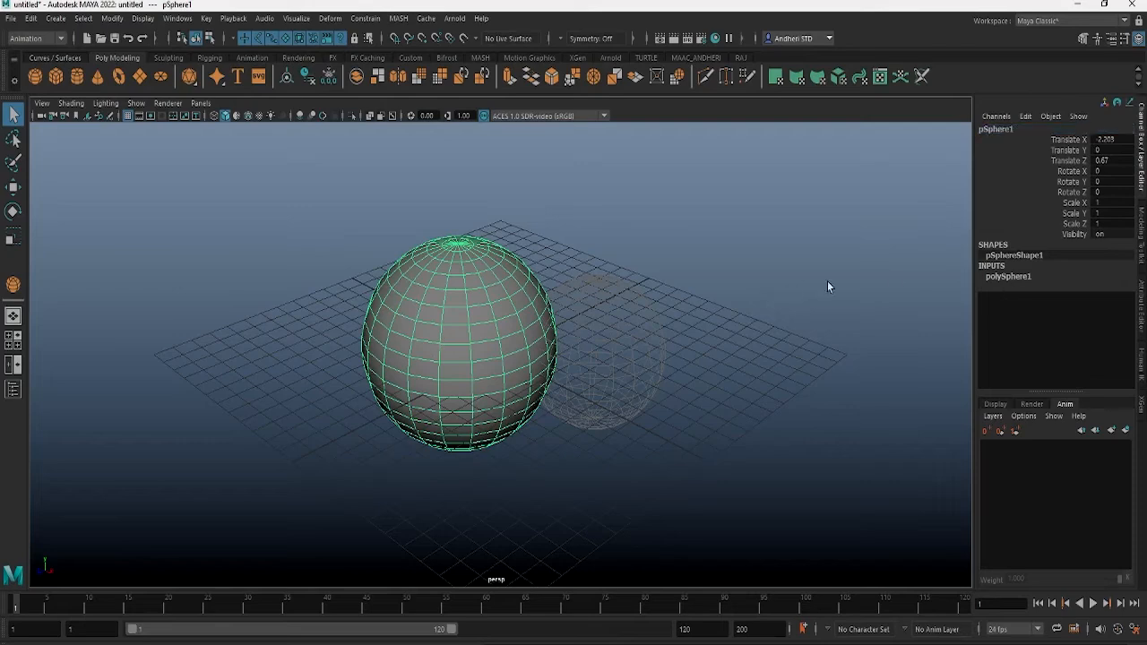
- Set the larger sphere's radius to 8.666, its axis subdivisions to 15 and its height subdivisions to 3
left_click(1002, 278)
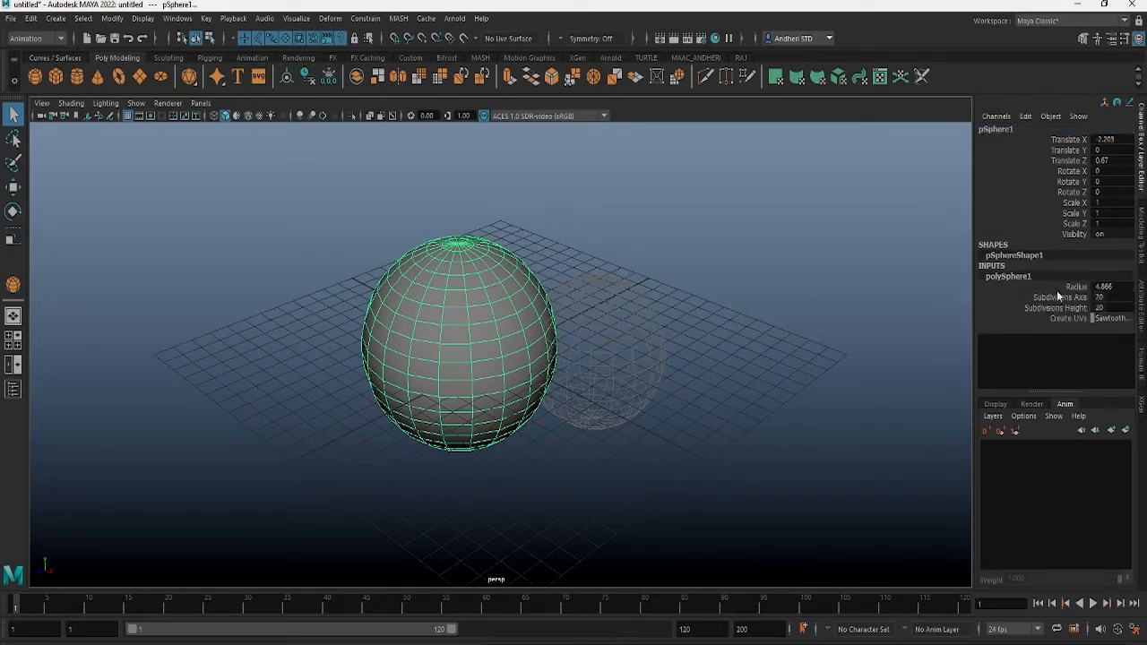
left_click(1080, 286)
mouse_move(667, 309)
middle_mouse_down()
mouse_move(648, 307)
mouse_move(676, 307)
middle_mouse_up()
left_click(1062, 298)
middle_click_drag(807, 303, 255, 336)
left_click(1045, 308)
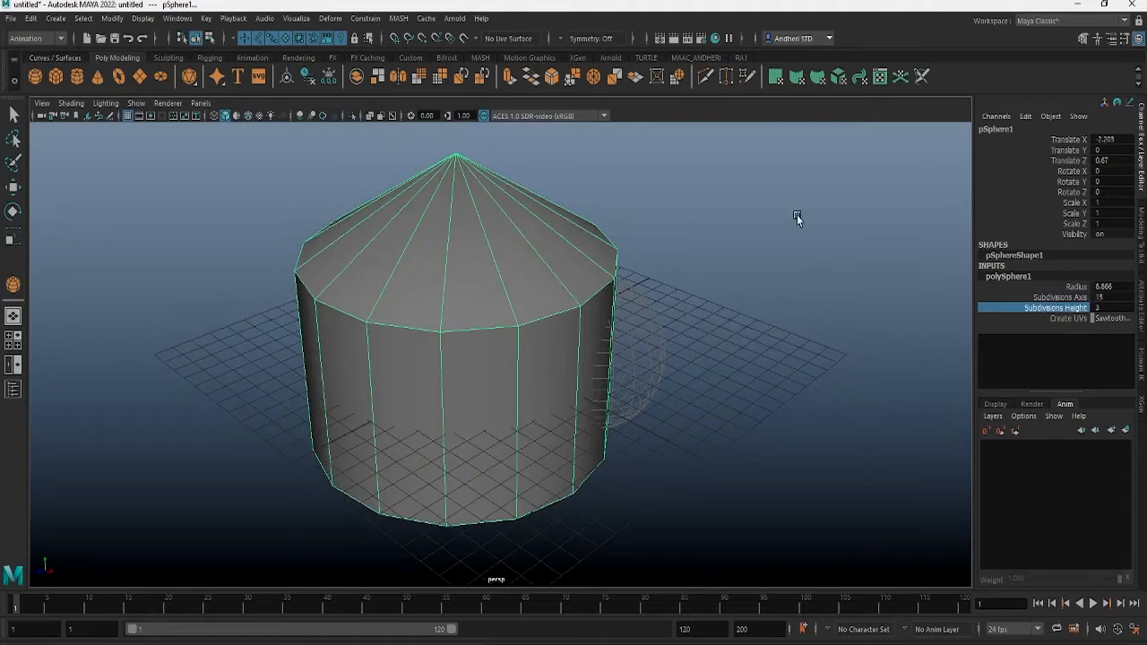
key("q")
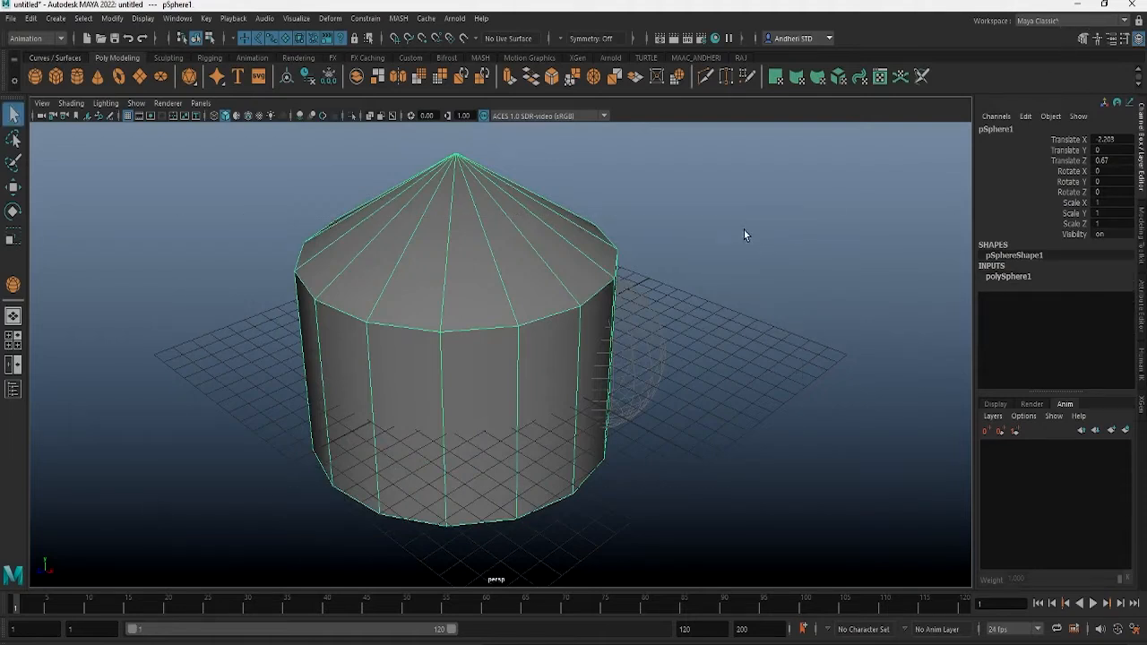
- Try the Modeling - Standard and Modeling - Expert workspaces, showing the hotbox in the latter, and return to Maya Classic
left_click(1076, 25)
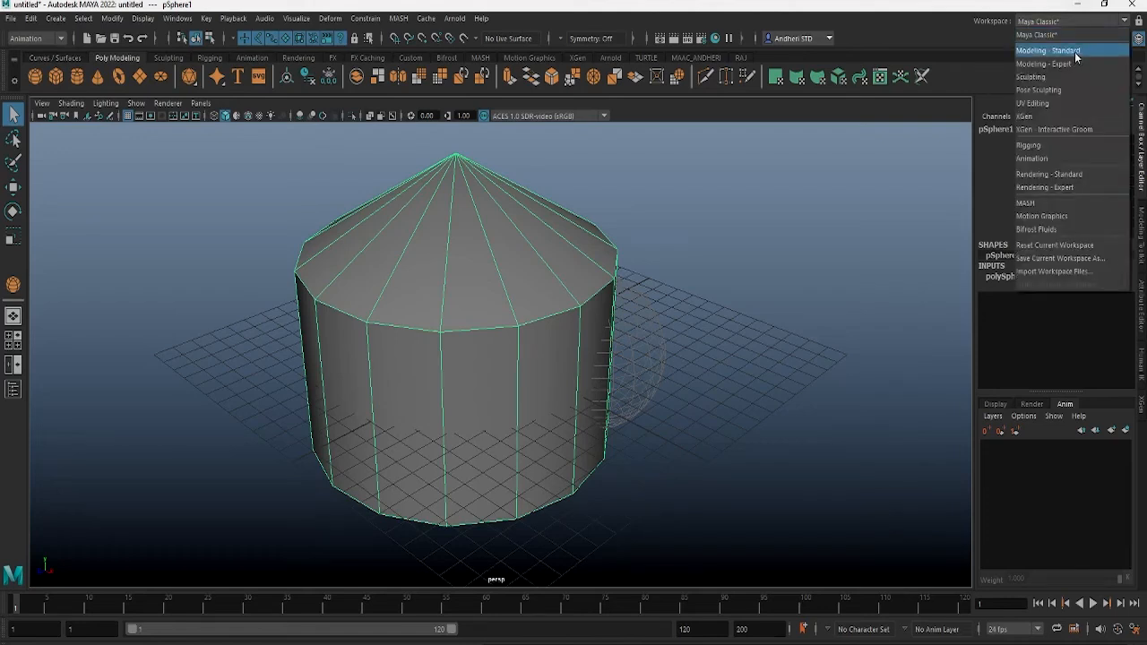
left_click(1077, 54)
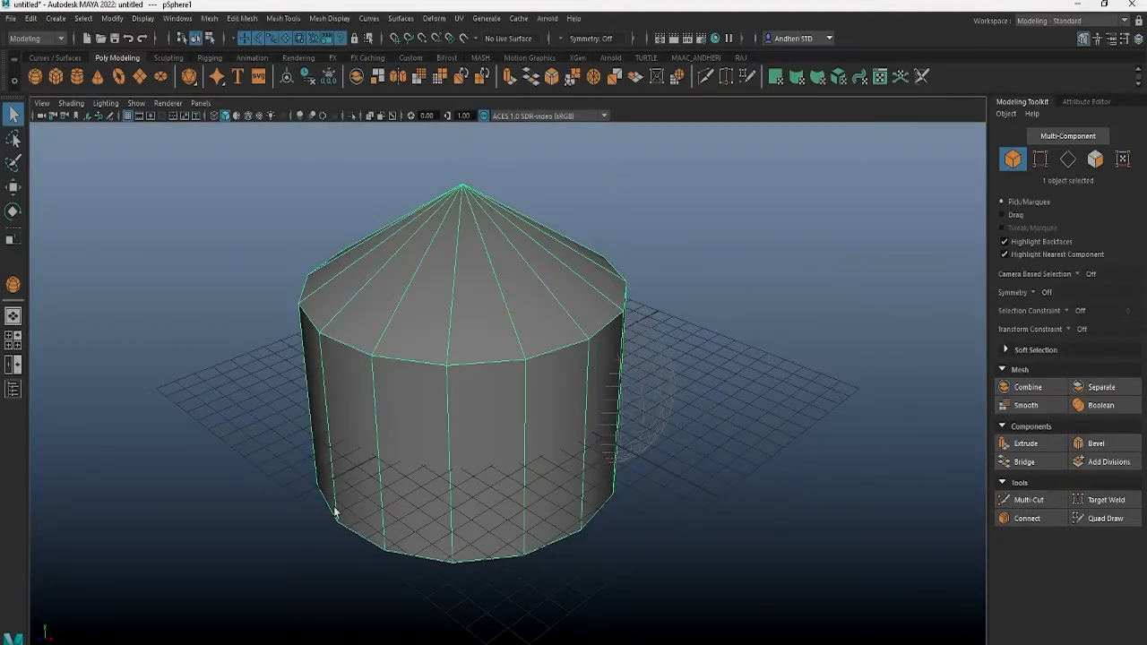
left_click(1064, 22)
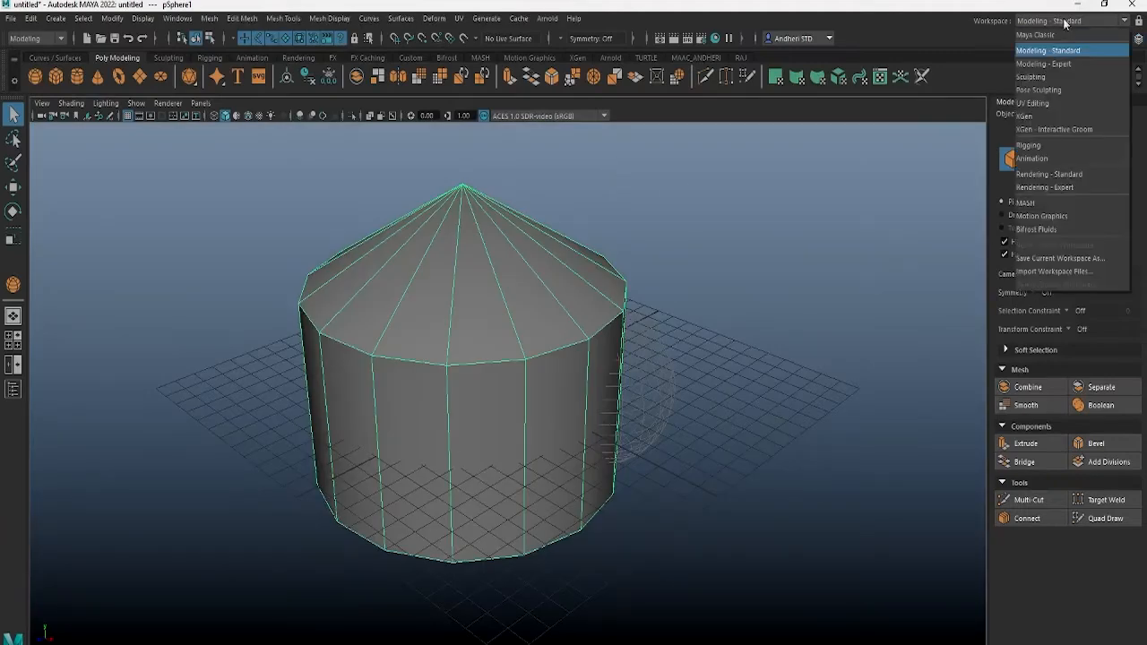
left_click(1058, 64)
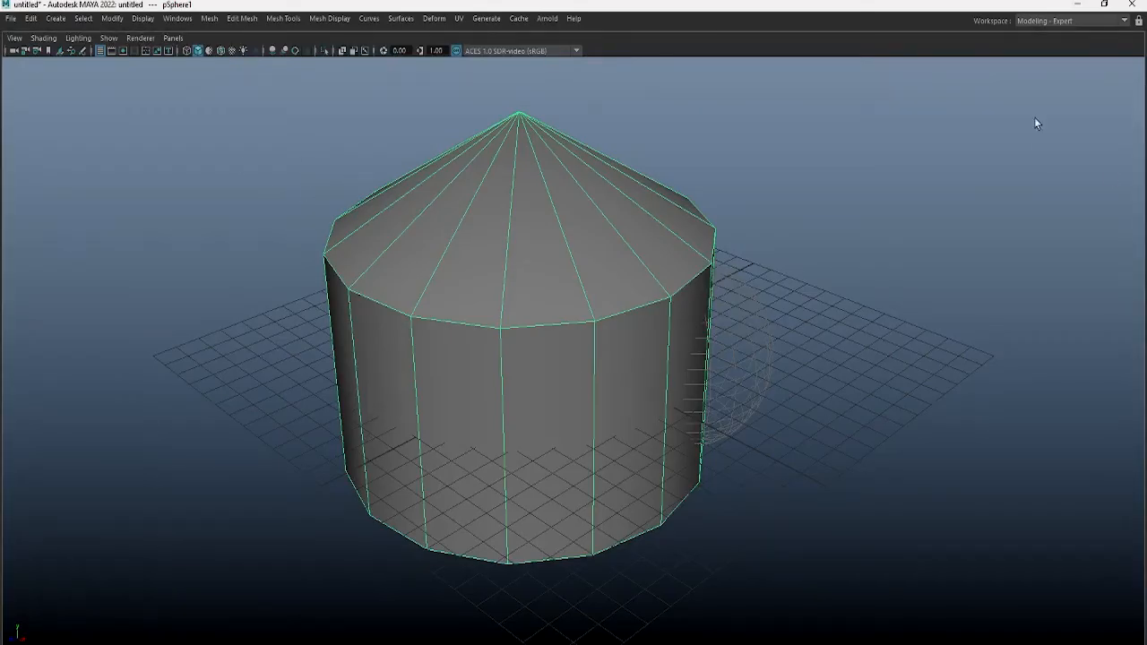
key("space")
left_click(217, 361)
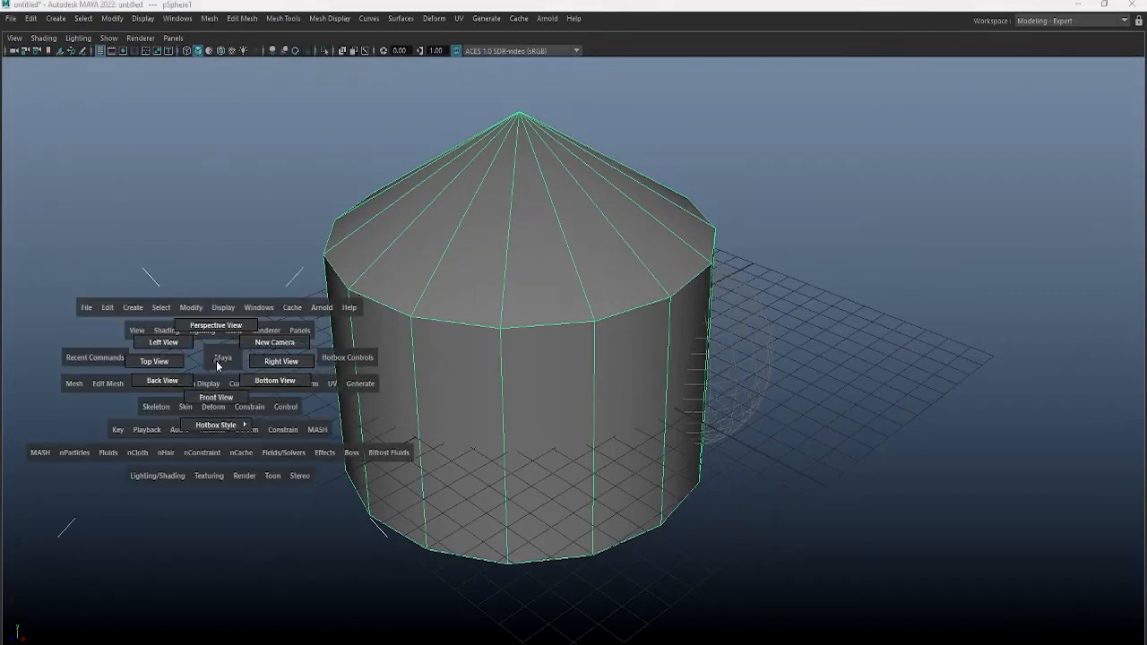
left_click(1083, 22)
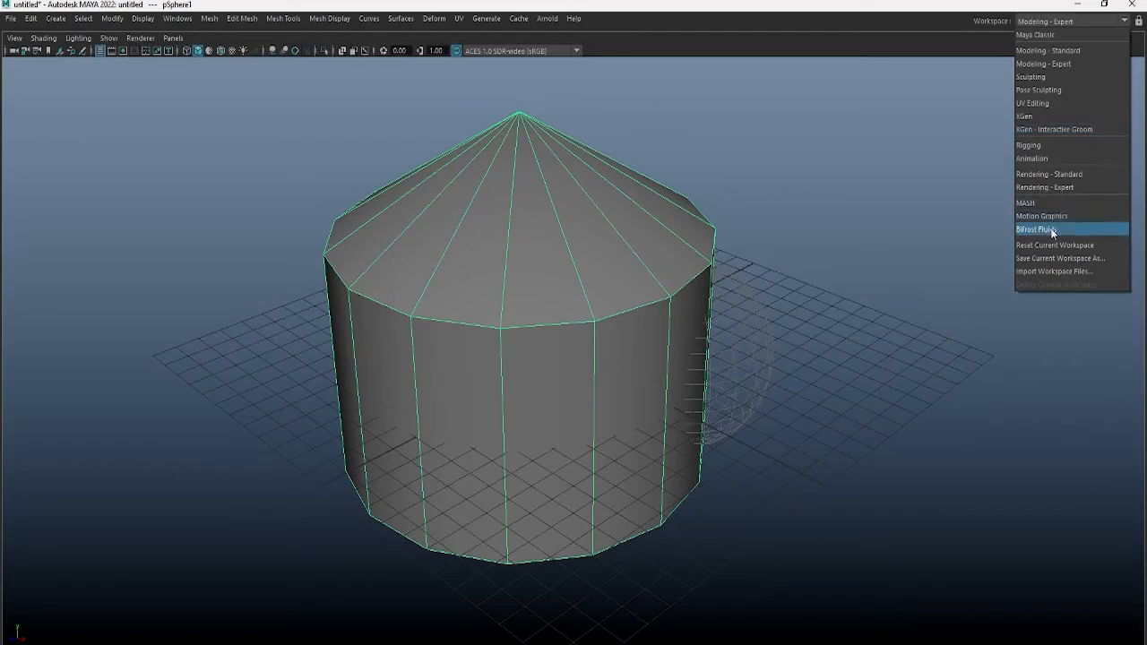
left_click(1054, 35)
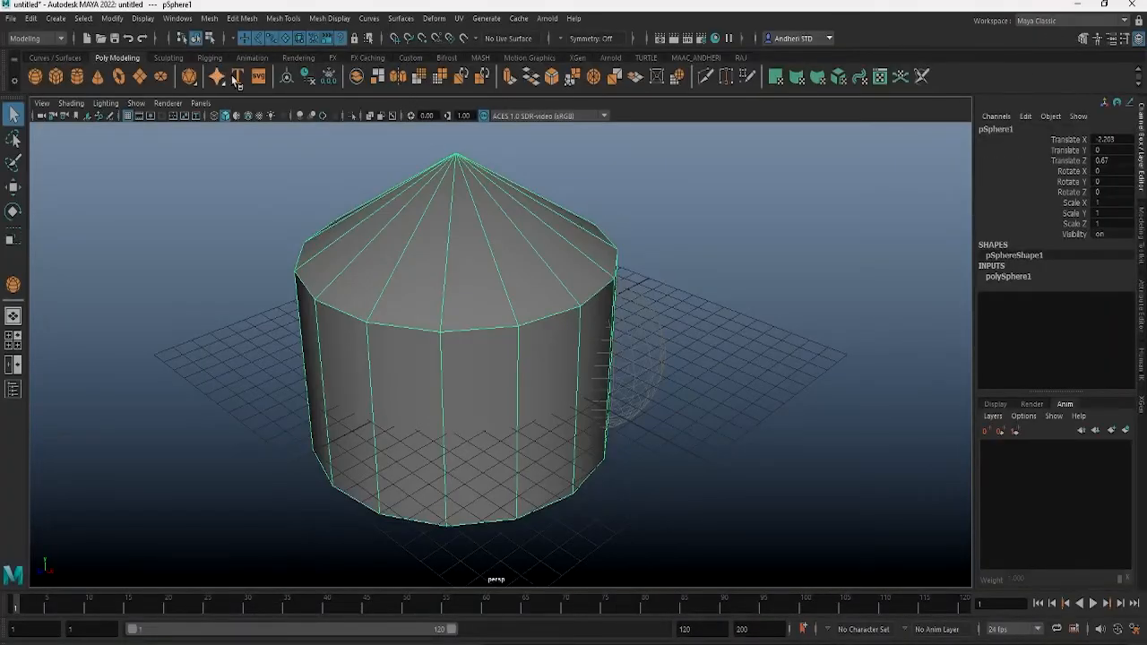
- Start a new scene without saving the current one
left_click_drag(960, 243, 159, 538)
left_click(88, 39)
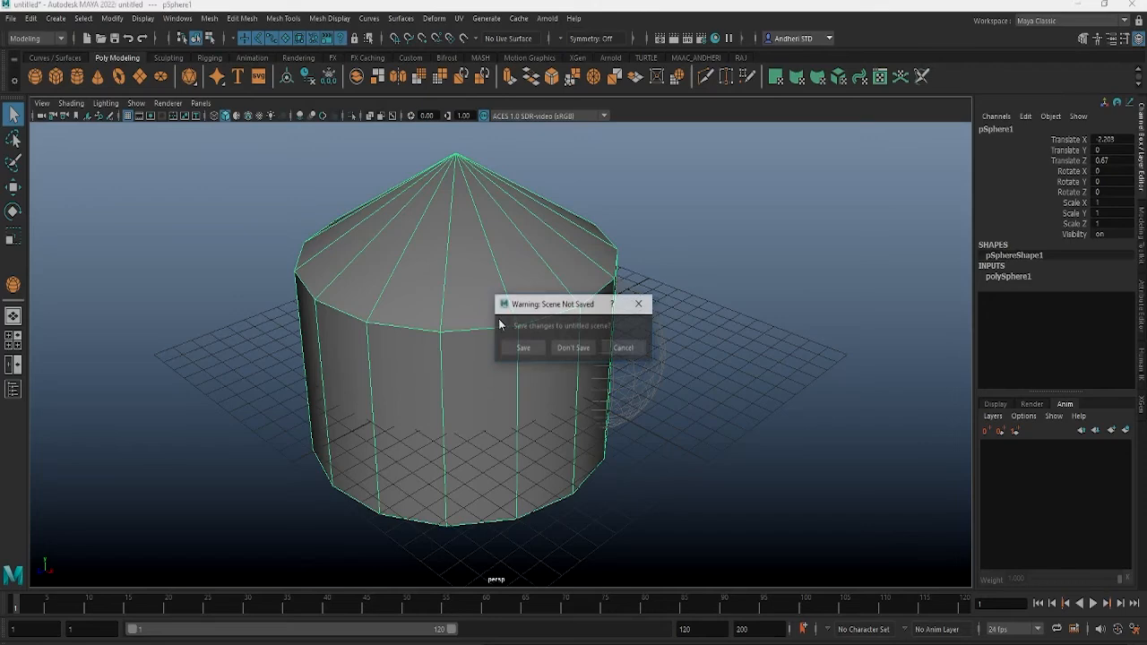
left_click(576, 349)
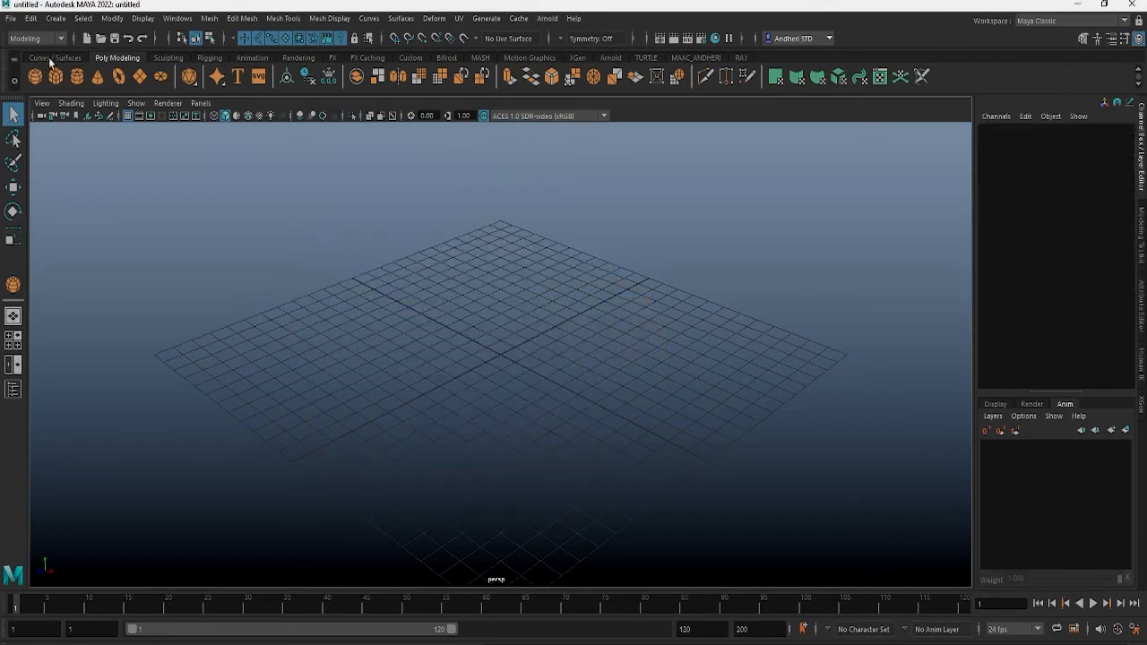
- Display the Curves / Surfaces tools and switch the viewport to the front view
left_click(50, 58)
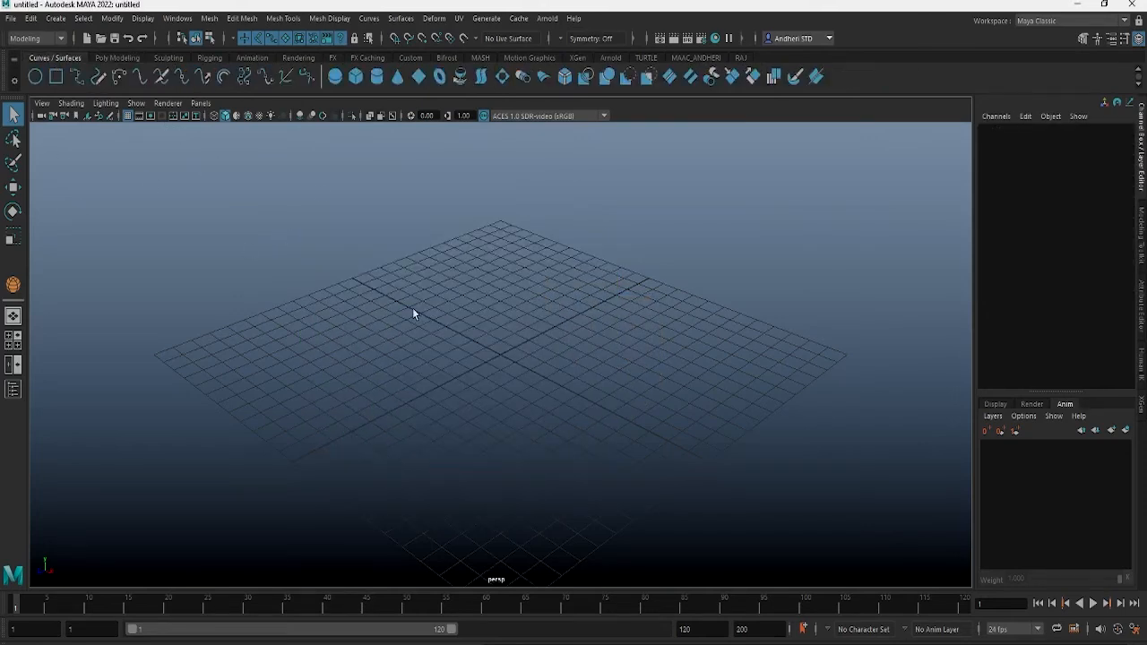
key("space")
left_click_drag(413, 314, 418, 346)
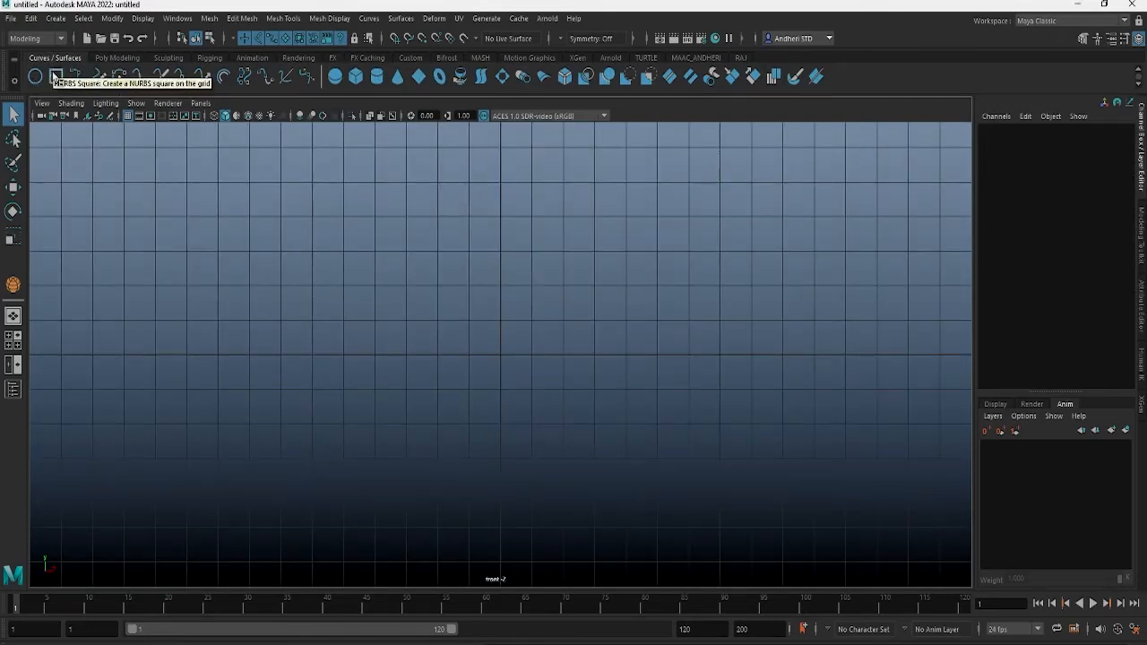
- Set the EP Curve Tool to 1 Linear degree with uniform knot spacing and draw an angled three-point curve
double_click(77, 76)
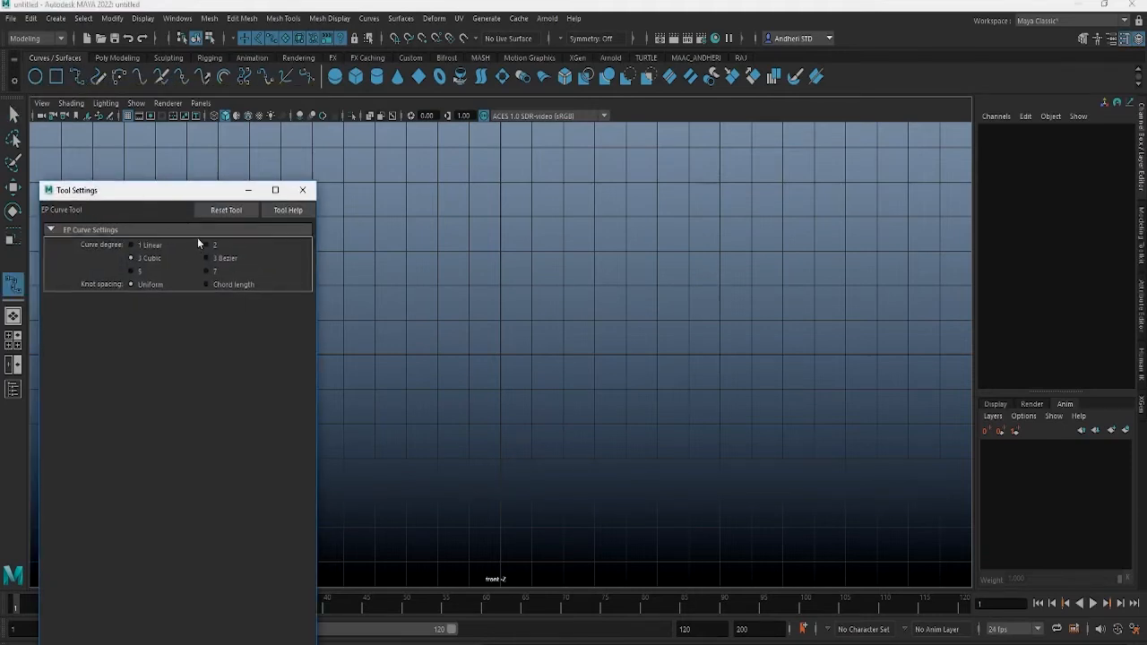
left_click(224, 212)
left_click(444, 227)
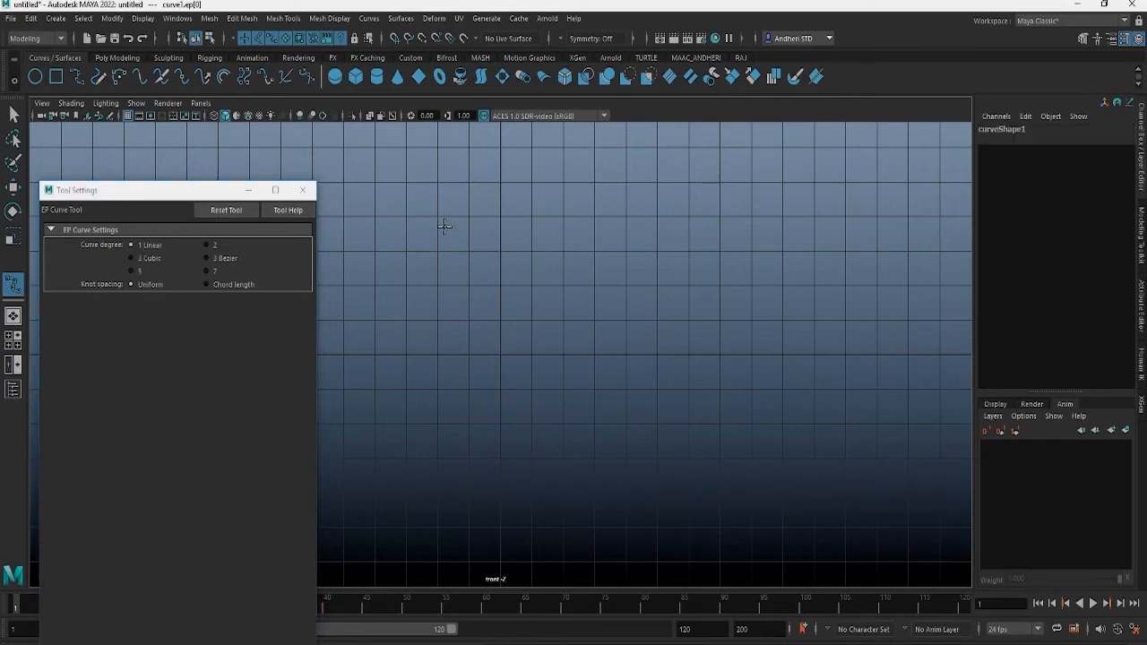
left_click(669, 271)
left_click(596, 457)
key("q")
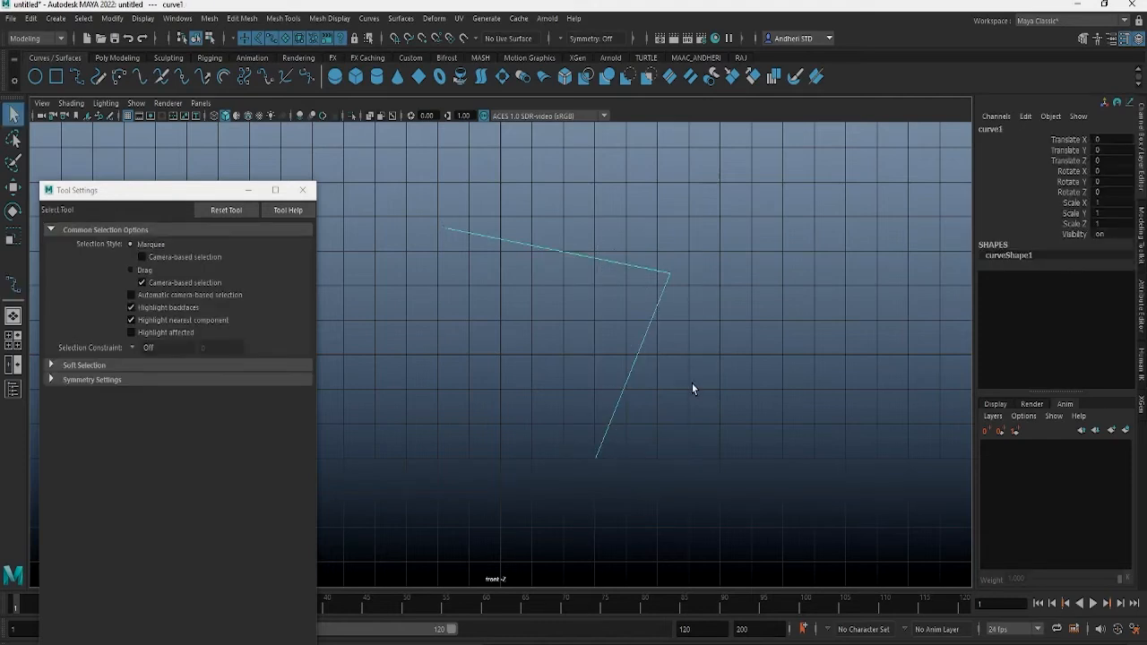
- Hide the front view's grid and delete the three-point linear curve
left_click(129, 115)
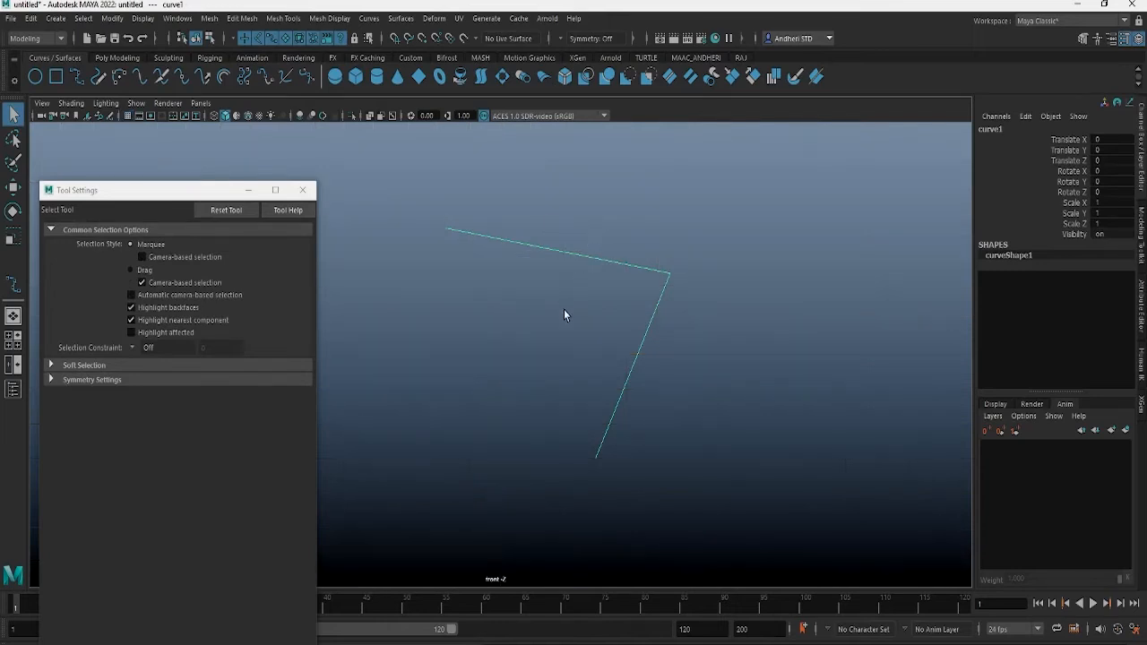
key("Delete")
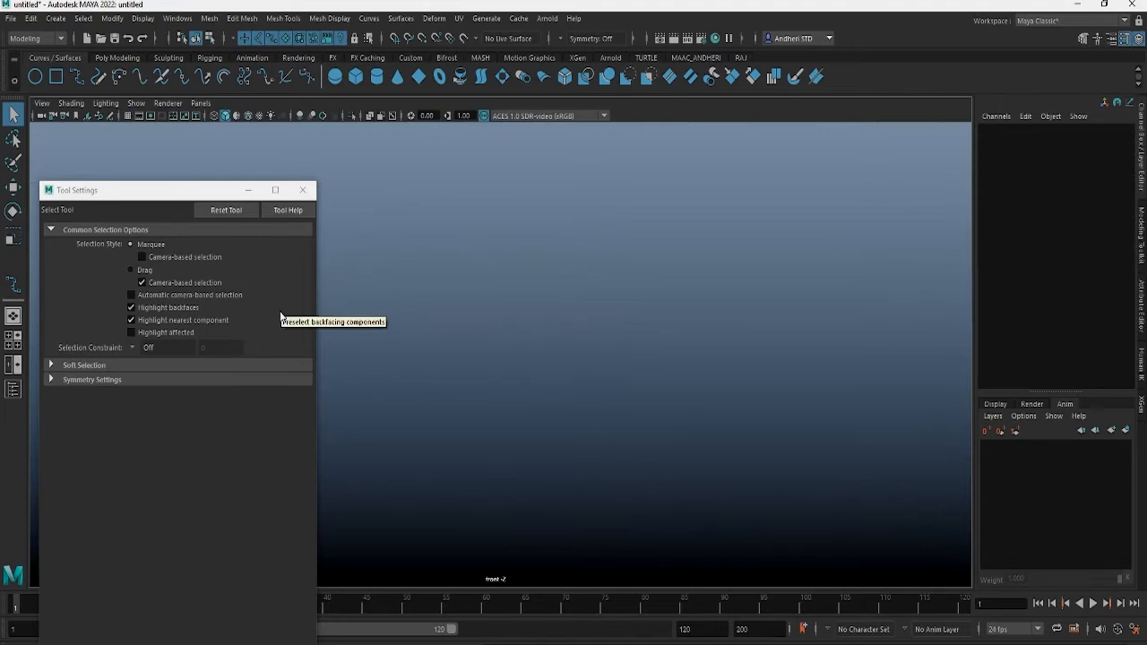
- Reset the EP Curve Tool to its default 3 Cubic degree, close its settings and show the front view's grid
left_click_drag(161, 199, 150, 168)
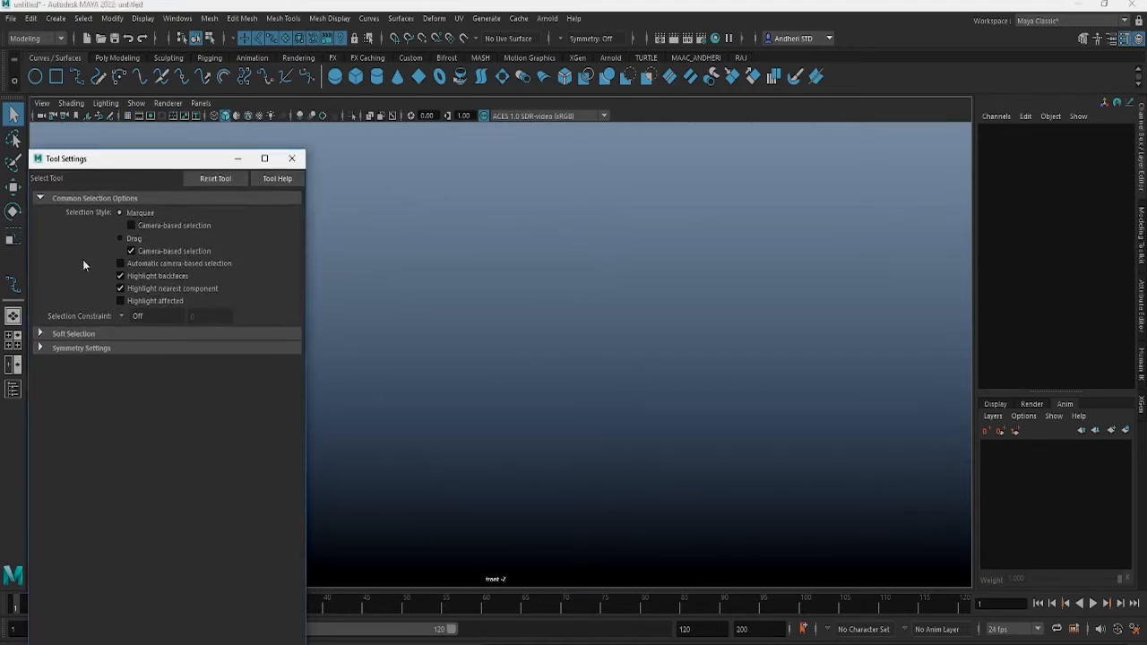
left_click(14, 285)
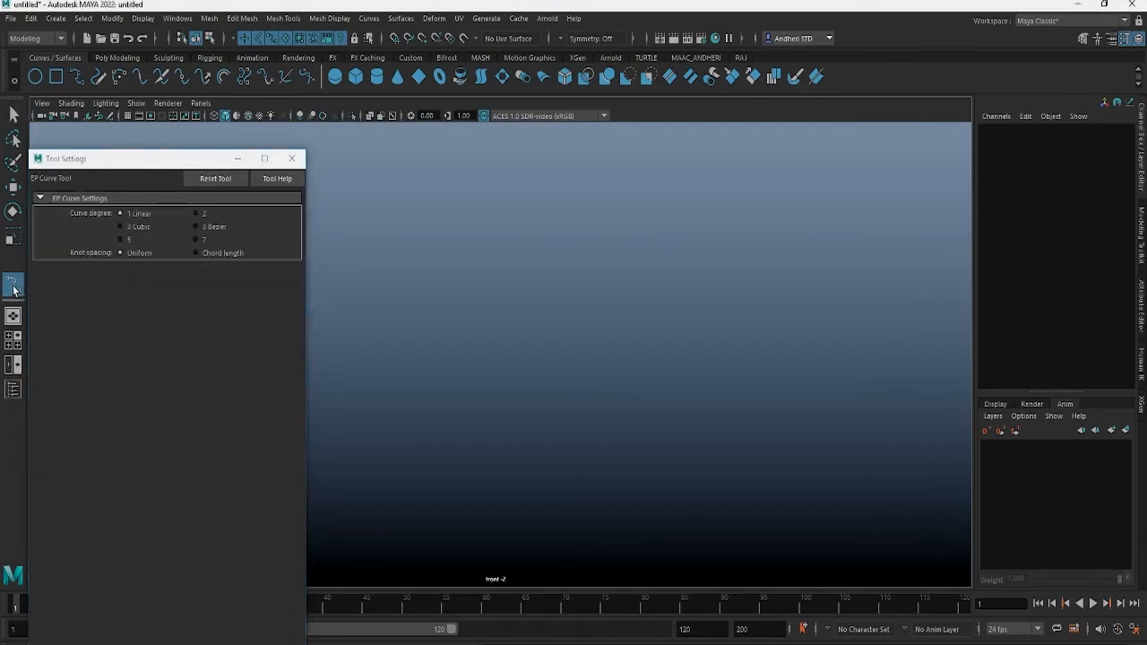
left_click(218, 179)
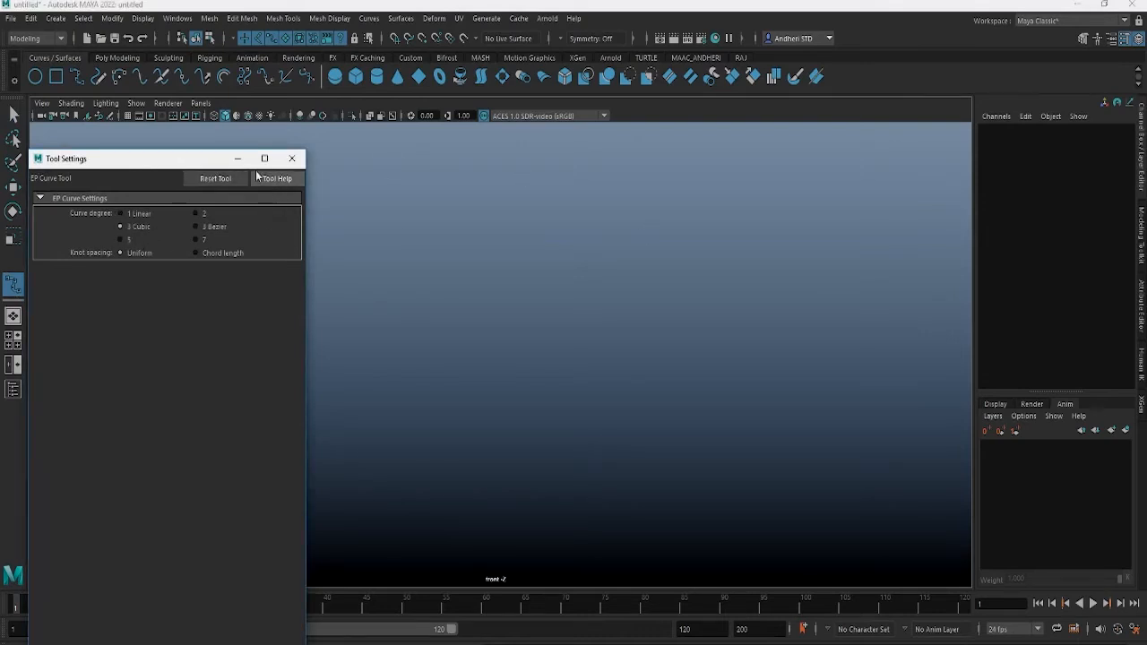
left_click_drag(271, 166, 268, 177)
left_click(129, 116)
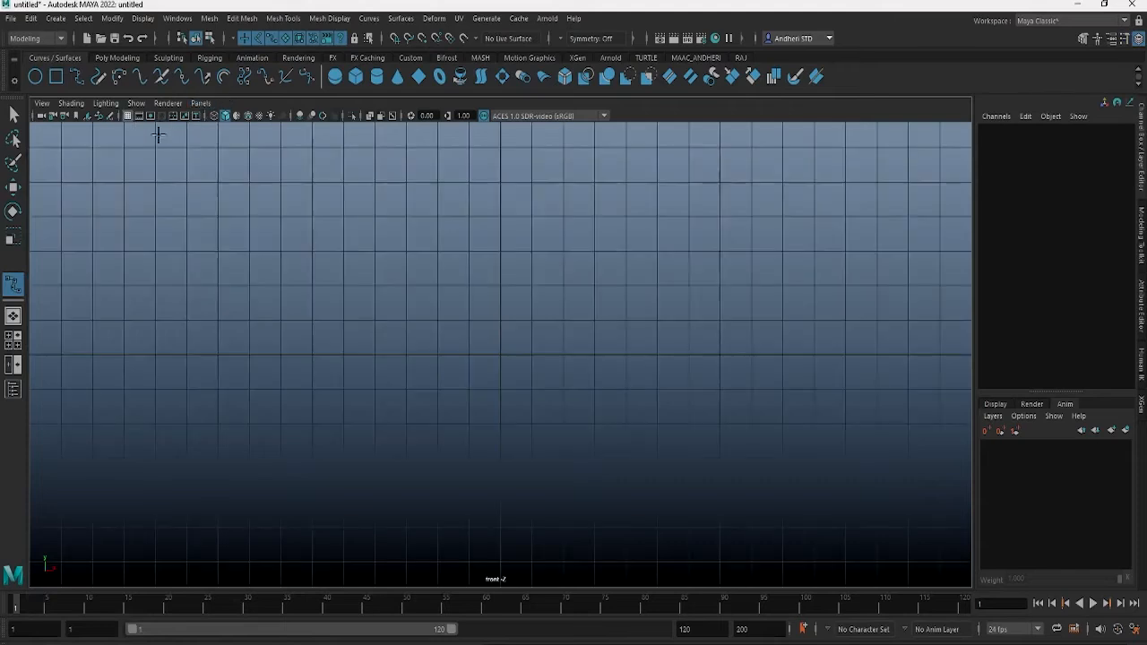
- Look at the empty scene in the perspective view and return to the front view
scroll(513, 347, "up", 4)
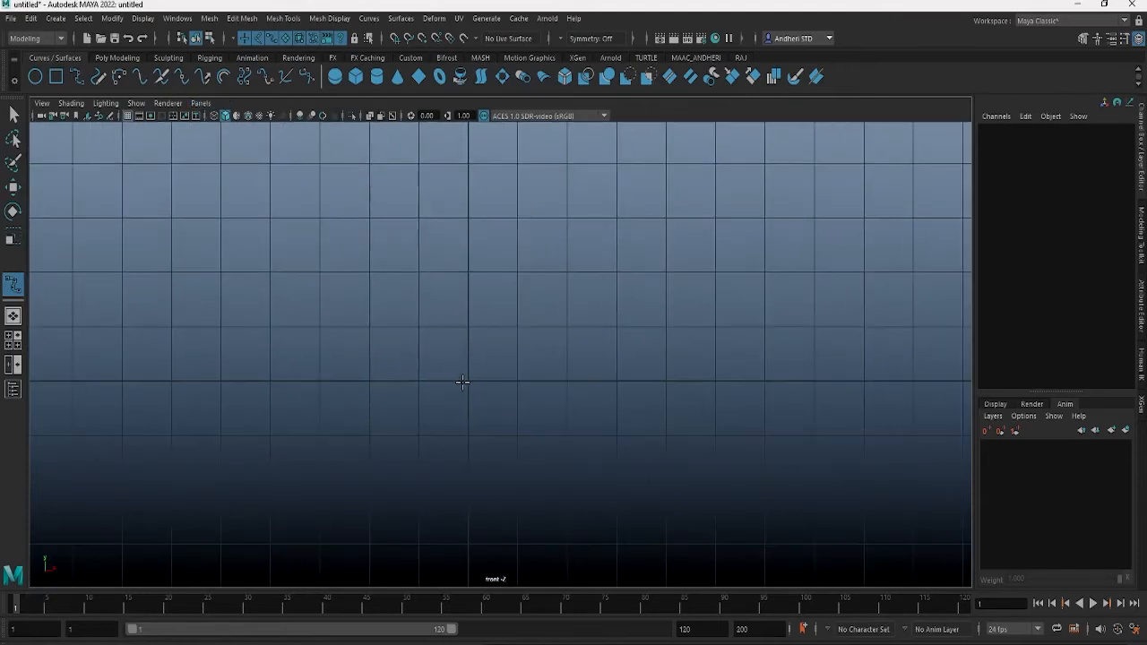
key("space")
left_click_drag(486, 383, 514, 219)
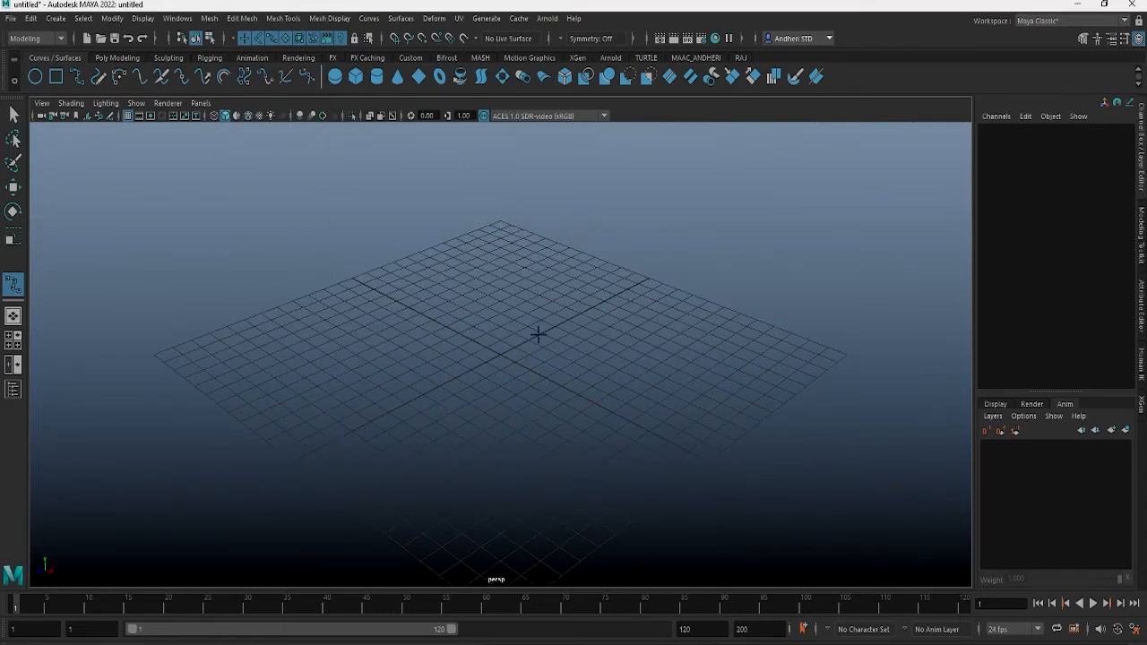
key("space")
left_click_drag(535, 326, 534, 376)
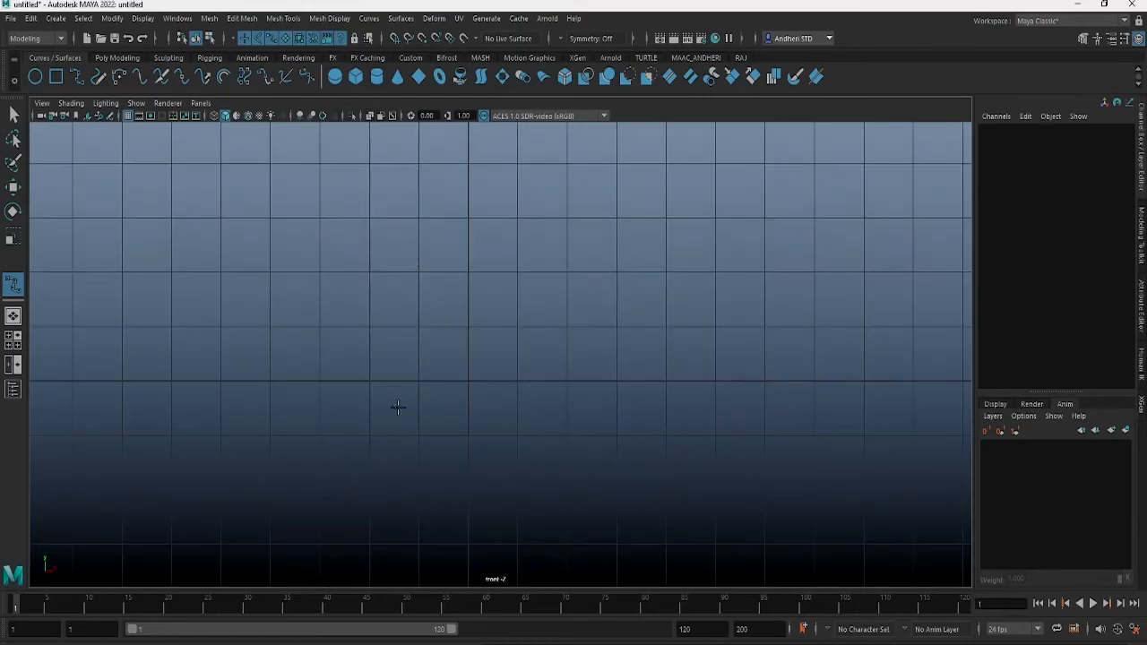
- Draw the foot of a goblet half-profile with the EP Curve Tool, running from the origin along the X axis and curving back up toward the stem
right_click_drag(723, 381, 528, 433, "alt")
right_click_drag(403, 382, 553, 370, "alt")
middle_click_drag(553, 369, 545, 425, "alt")
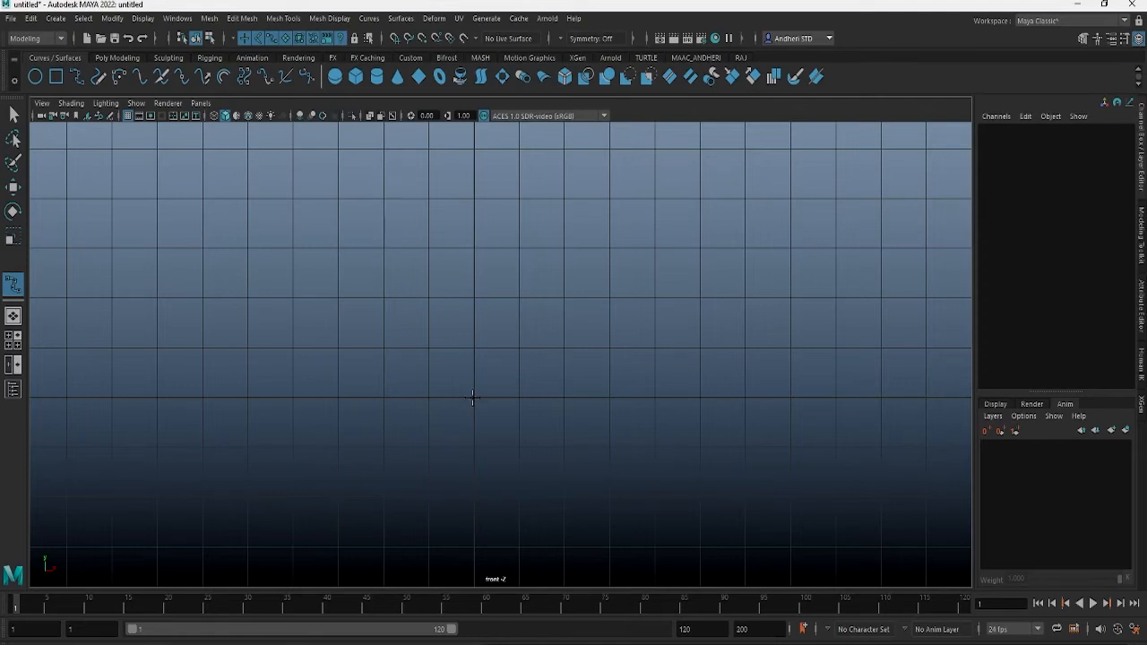
left_click(474, 398)
left_click(537, 398)
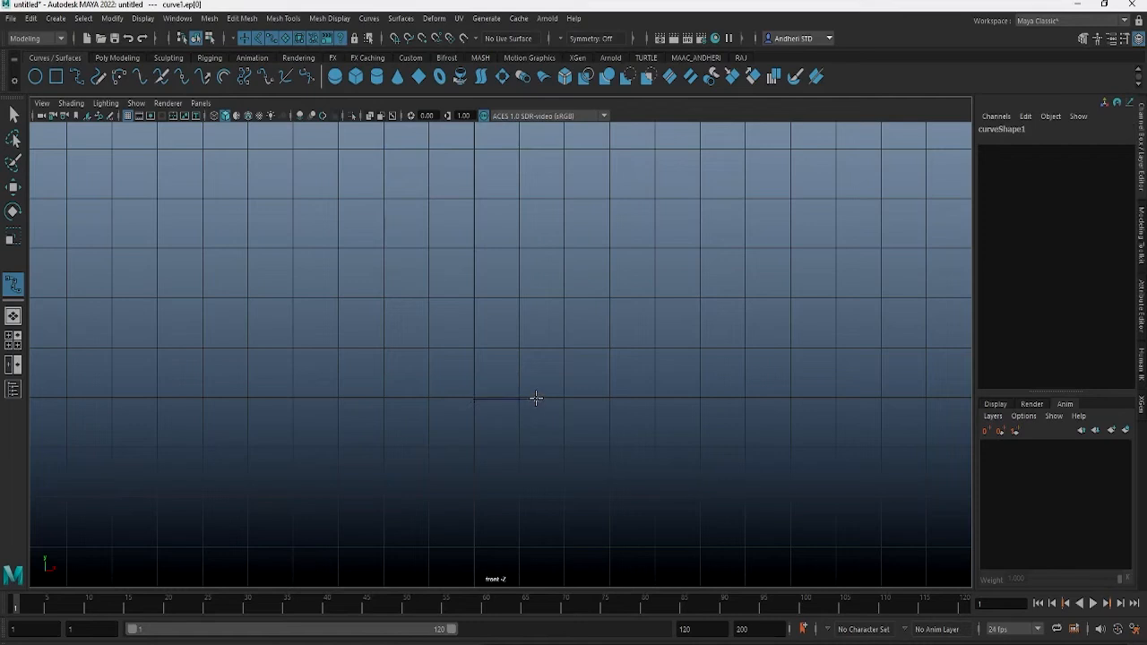
left_click(607, 398)
left_click(663, 398)
left_click(634, 381)
left_click_drag(569, 377, 535, 359)
left_click(494, 322)
- Continue the curve upward close to the vertical axis to form the goblet's narrow stem
middle_click_drag(523, 315, 487, 420, "alt")
left_click(459, 356)
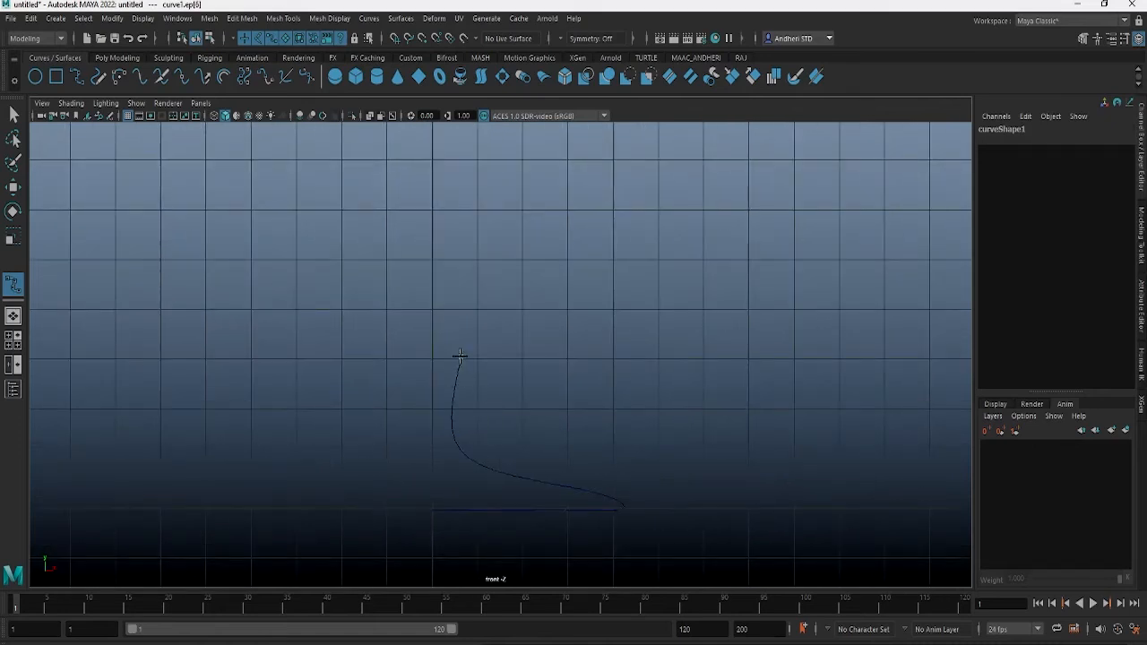
left_click(448, 333)
left_click(455, 251)
middle_click_drag(530, 258, 509, 398, "alt")
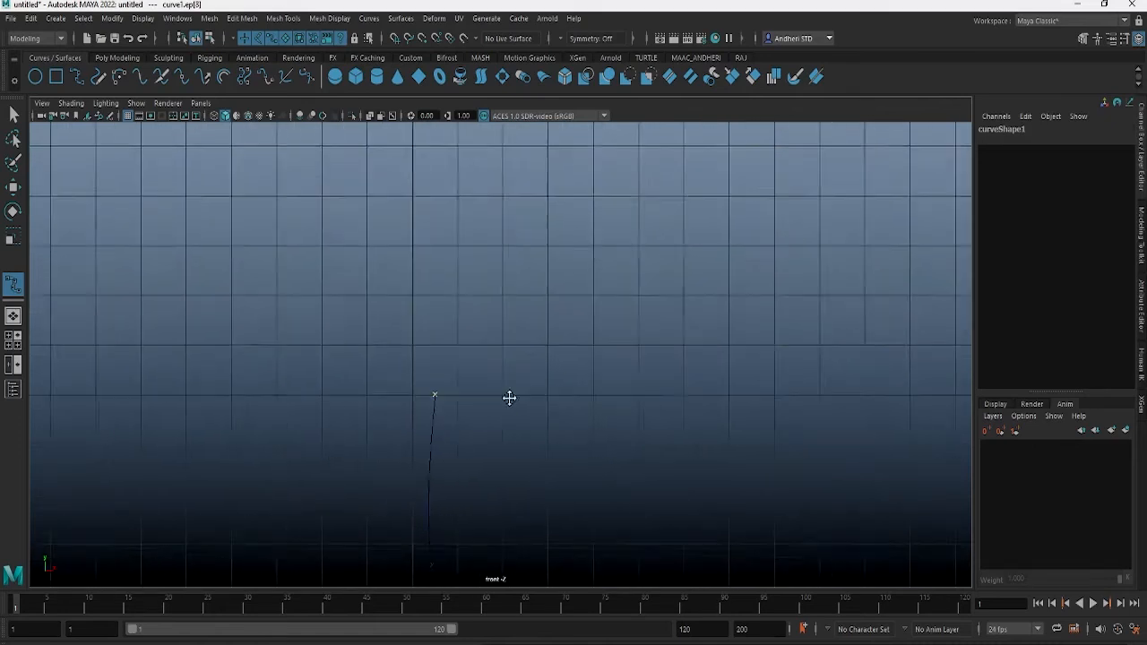
- Extend the curve outward and upward from the stem to form the outer wall of the goblet's bowl
left_click_drag(491, 364, 490, 324)
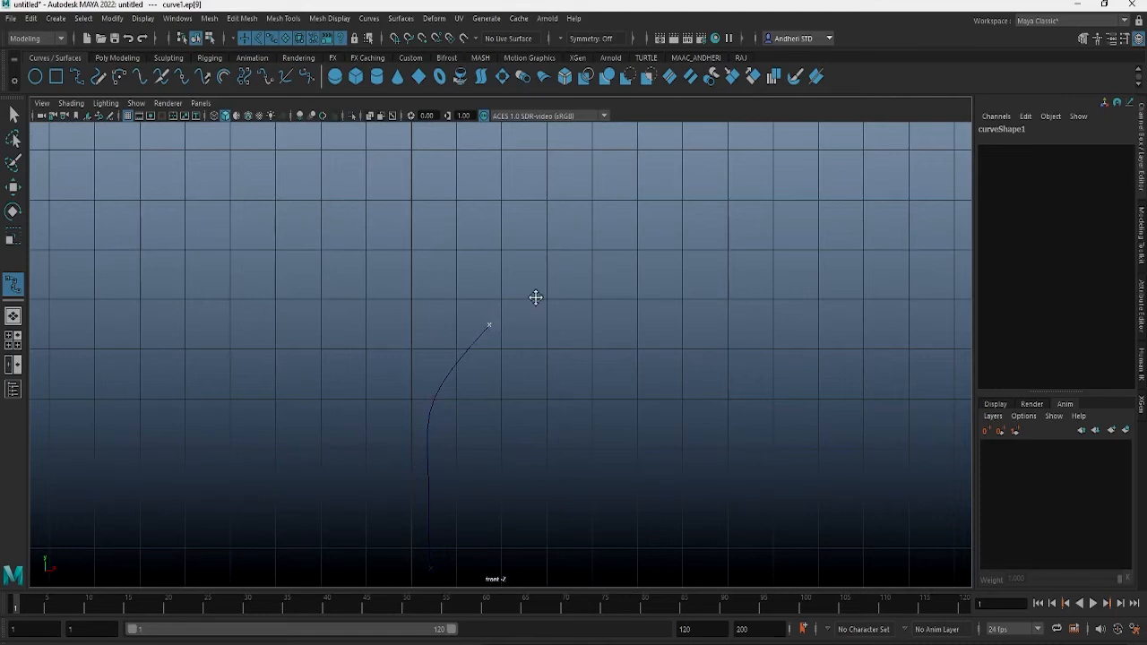
middle_click_drag(536, 297, 502, 412, "alt")
left_click_drag(514, 350, 532, 295)
middle_click_drag(507, 315, 481, 425, "alt")
left_click_drag(517, 313, 525, 185)
middle_click_drag(526, 185, 474, 293, "alt")
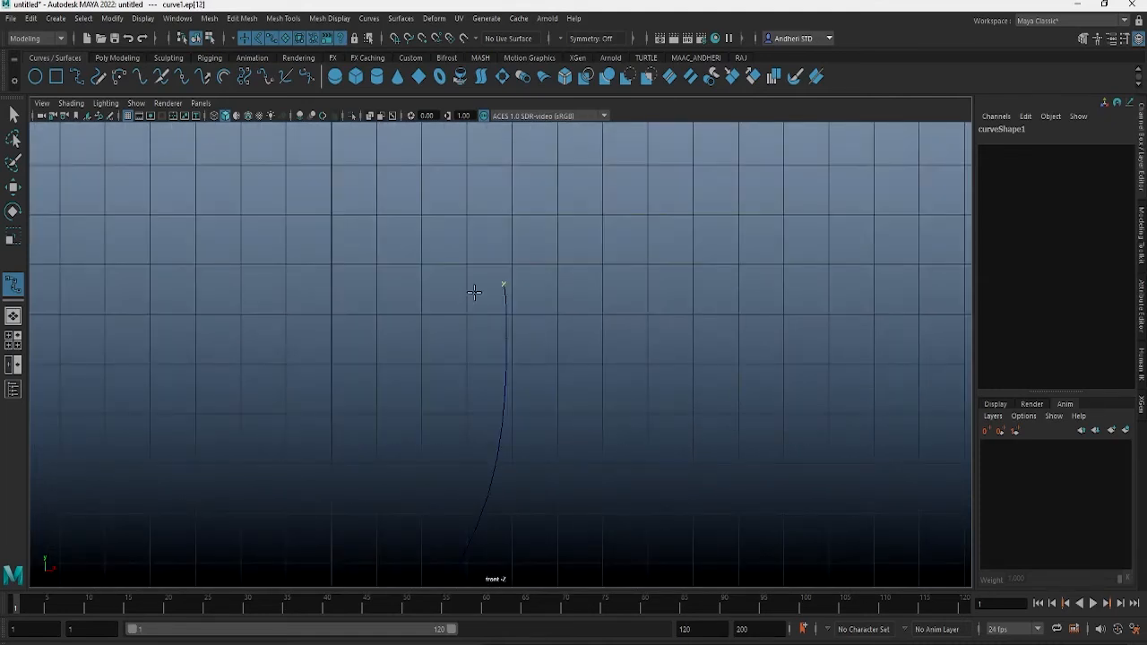
- Turn the curve over at the rim and bring it down just inside the outer wall for the bowl's thickness
left_click_drag(488, 278, 494, 333)
middle_click_drag(502, 377, 517, 267, "alt")
left_click_drag(518, 266, 516, 278)
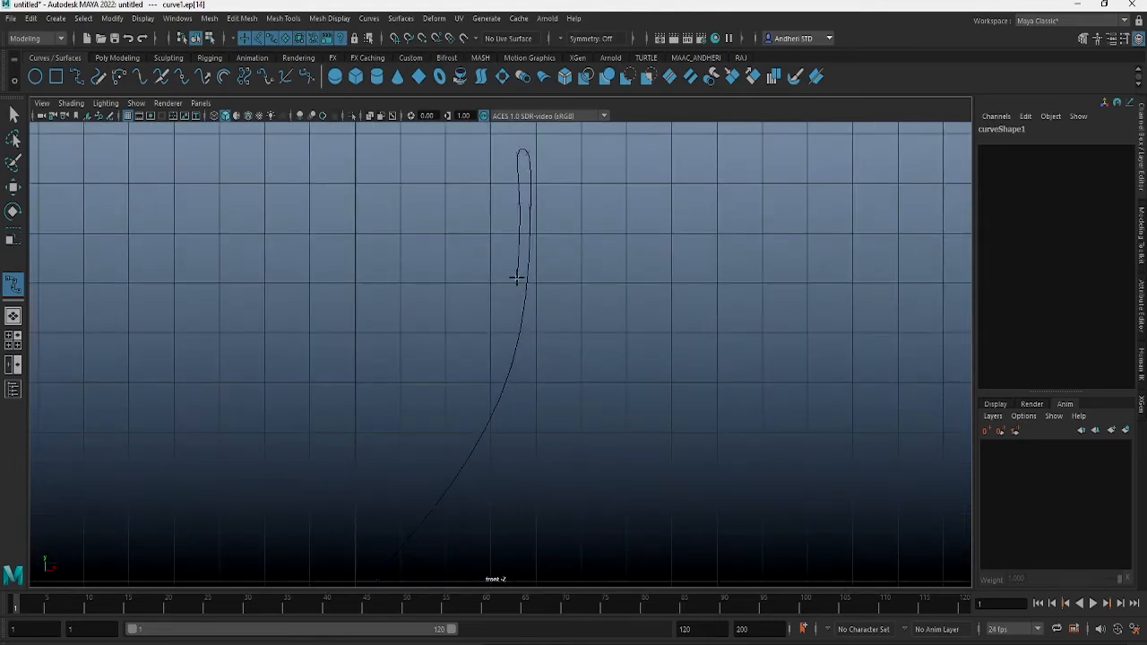
left_click_drag(510, 348, 503, 359)
middle_click_drag(547, 346, 644, 234, "alt")
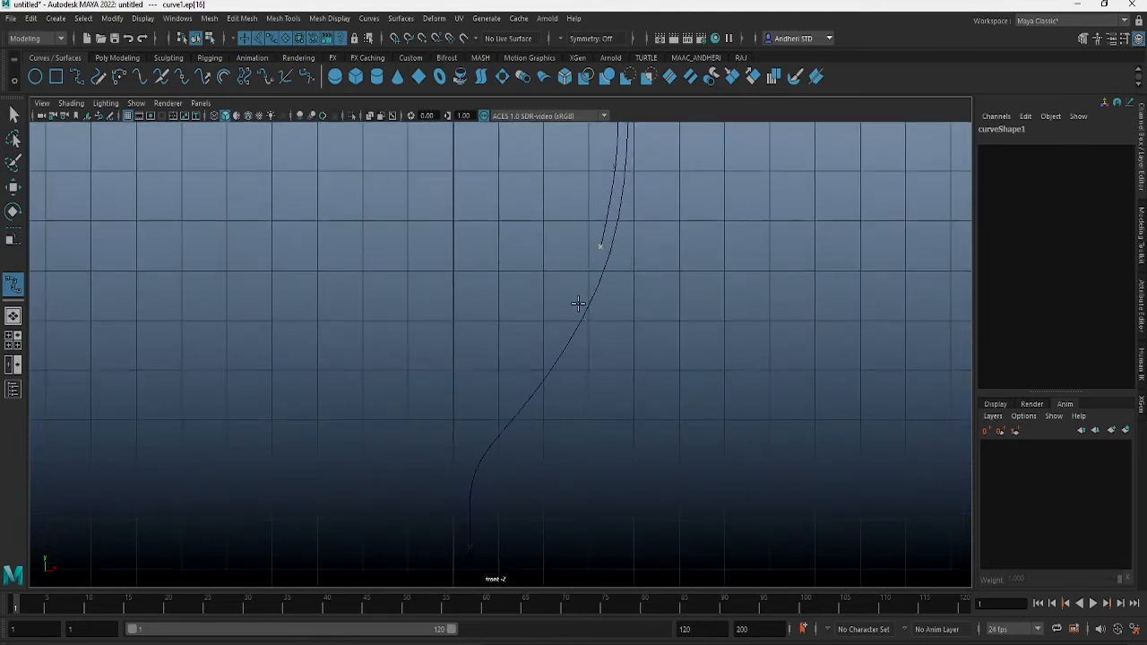
- Carry the inner wall down to the vertical axis above the stem and finish the goblet profile curve
left_click(578, 303)
left_click(528, 372)
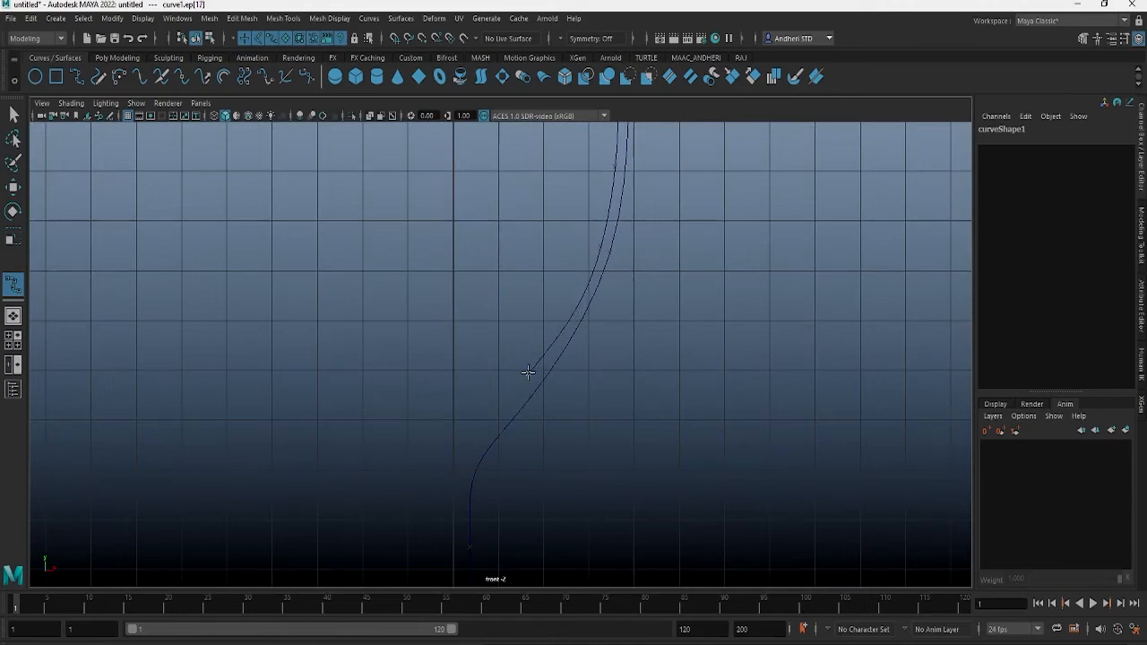
left_click(482, 413)
left_click(456, 433)
key("Return")
scroll(485, 318, "down", 3)
middle_click_drag(541, 543, 516, 350, "alt")
- Reselect the goblet profile curve with the Move Tool and revolve it into a surface
key("e")
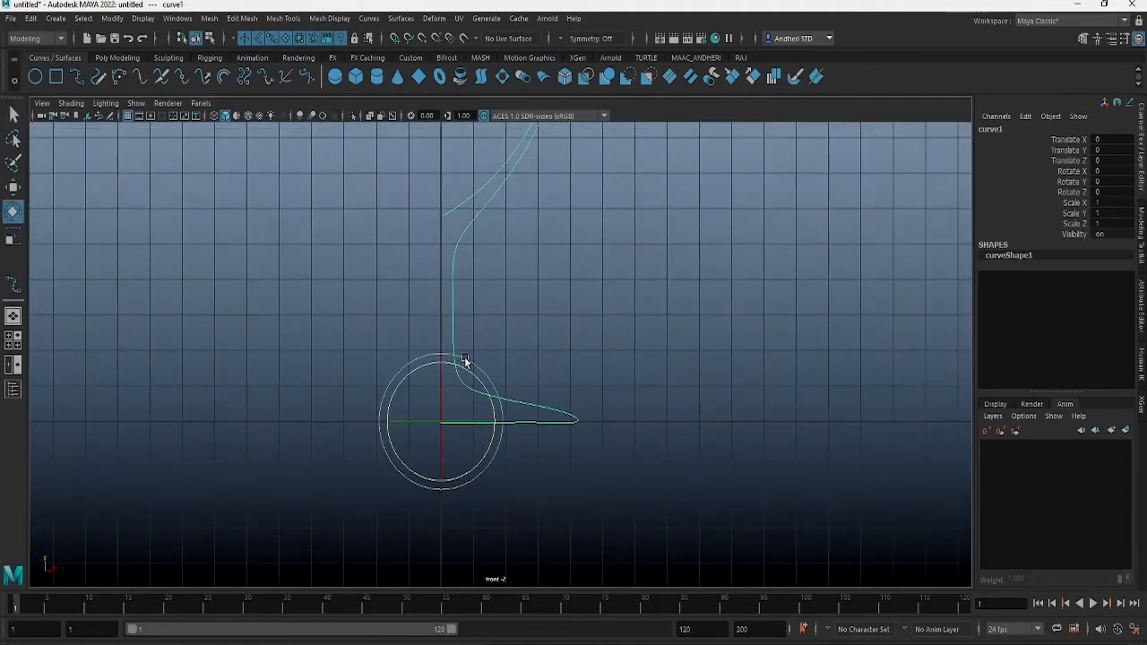
key("w")
left_click(474, 466)
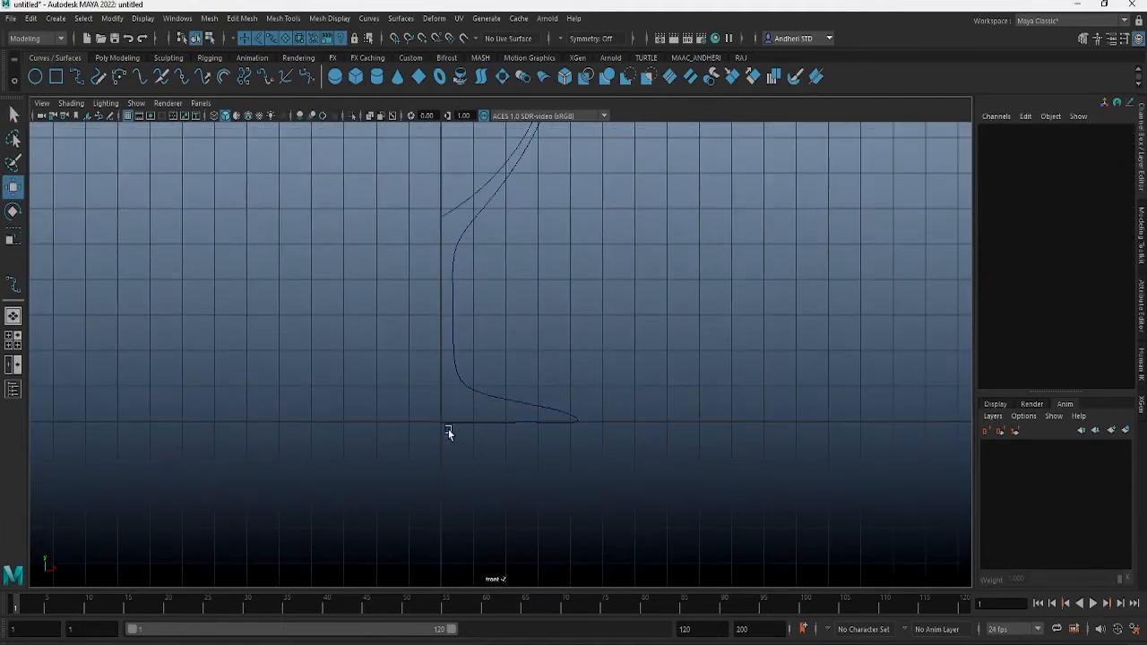
left_click_drag(464, 416, 464, 460)
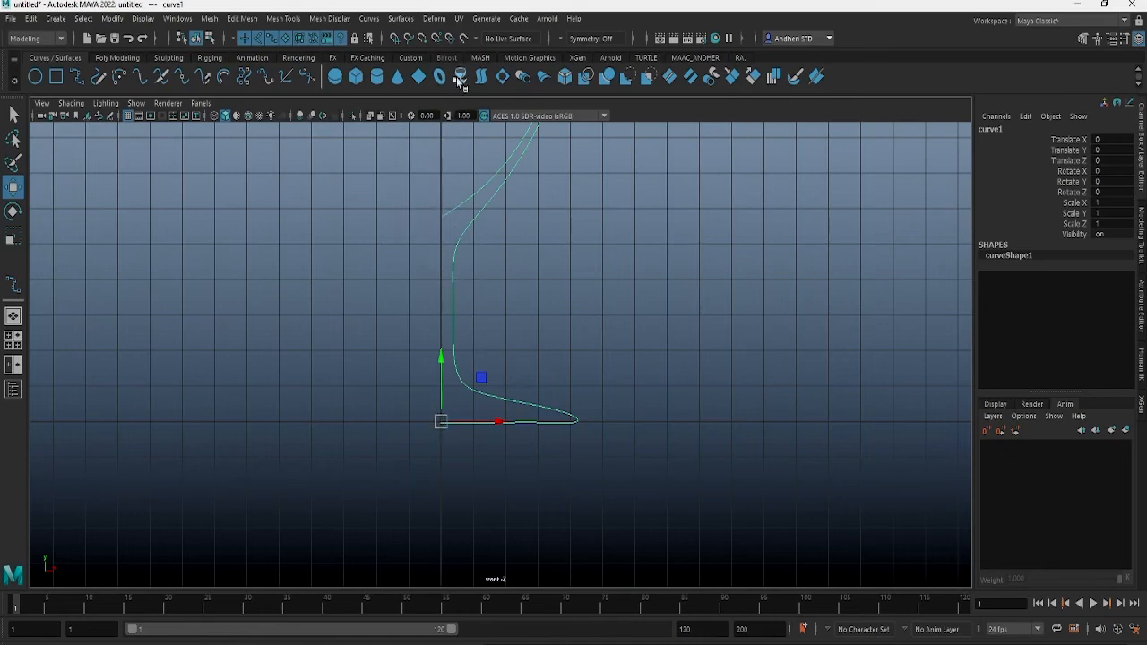
left_click(401, 18)
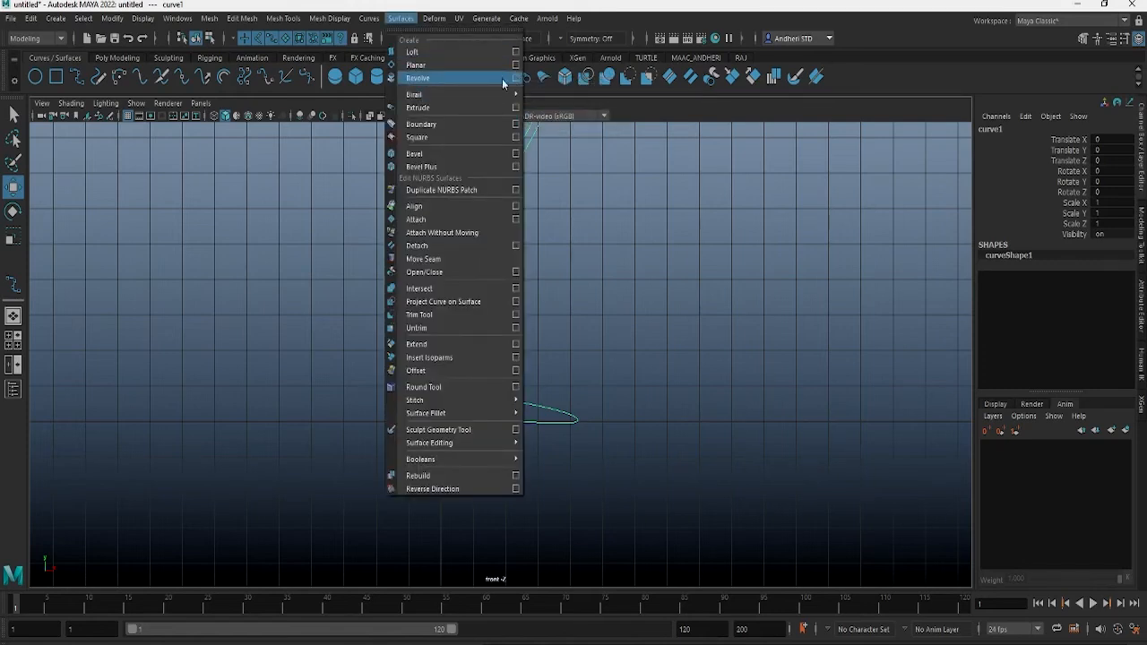
left_click(431, 78)
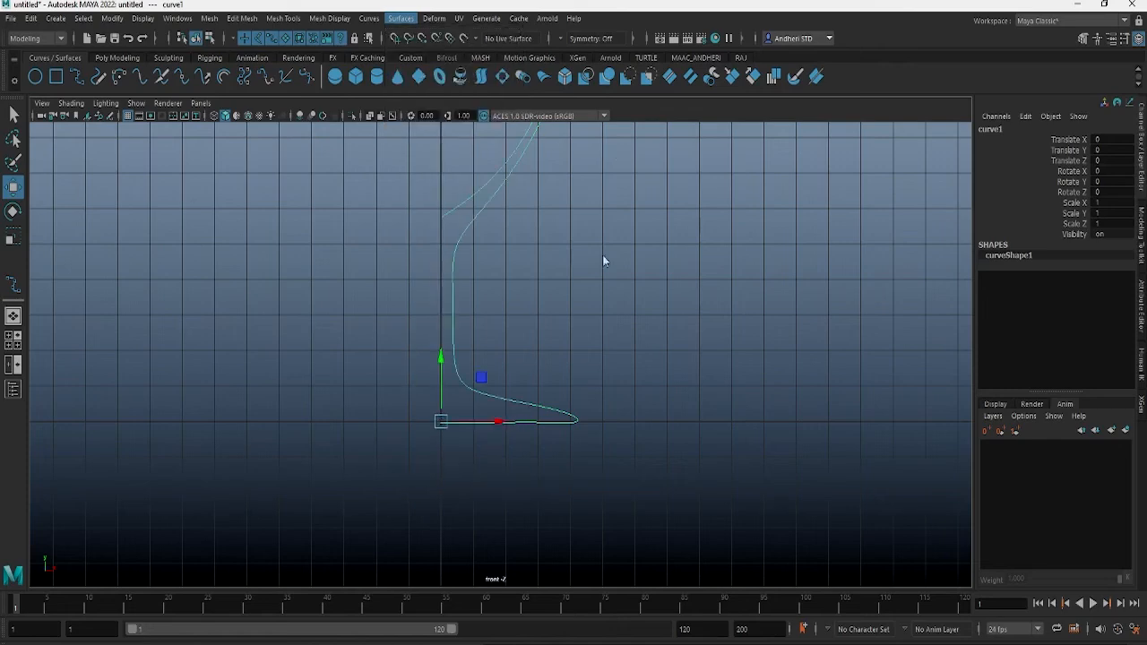
scroll(492, 370, "down", 3)
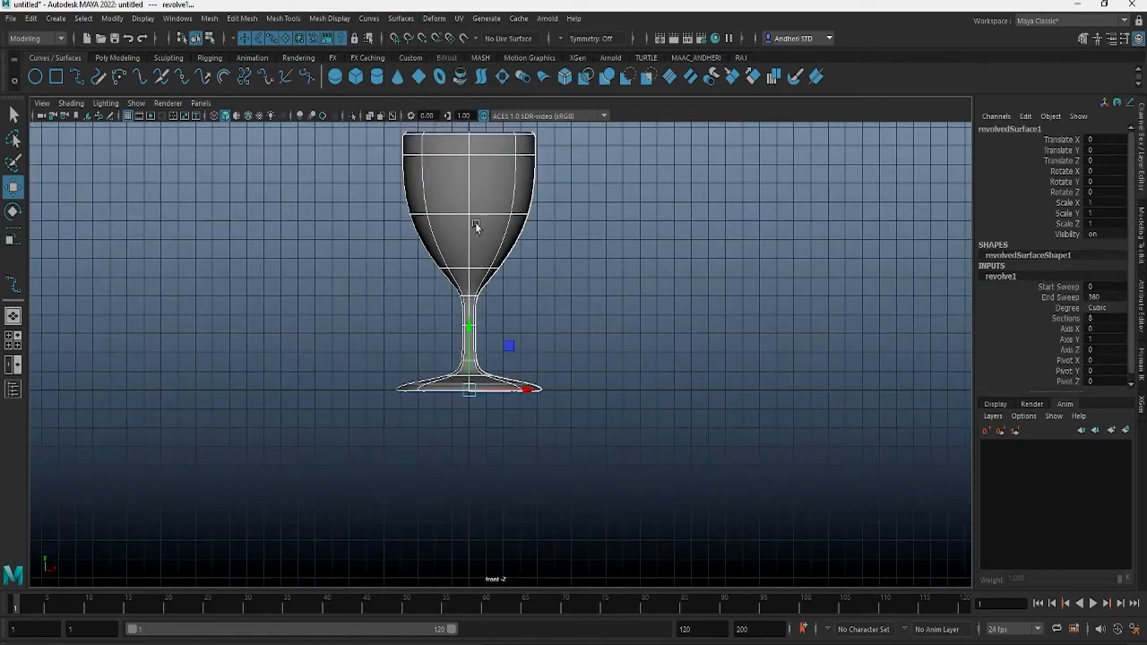
- Move the revolved goblet off its profile curve to about -10.38 in Translate X and inspect it in the perspective view
left_click(476, 225)
left_click_drag(526, 388, 342, 401)
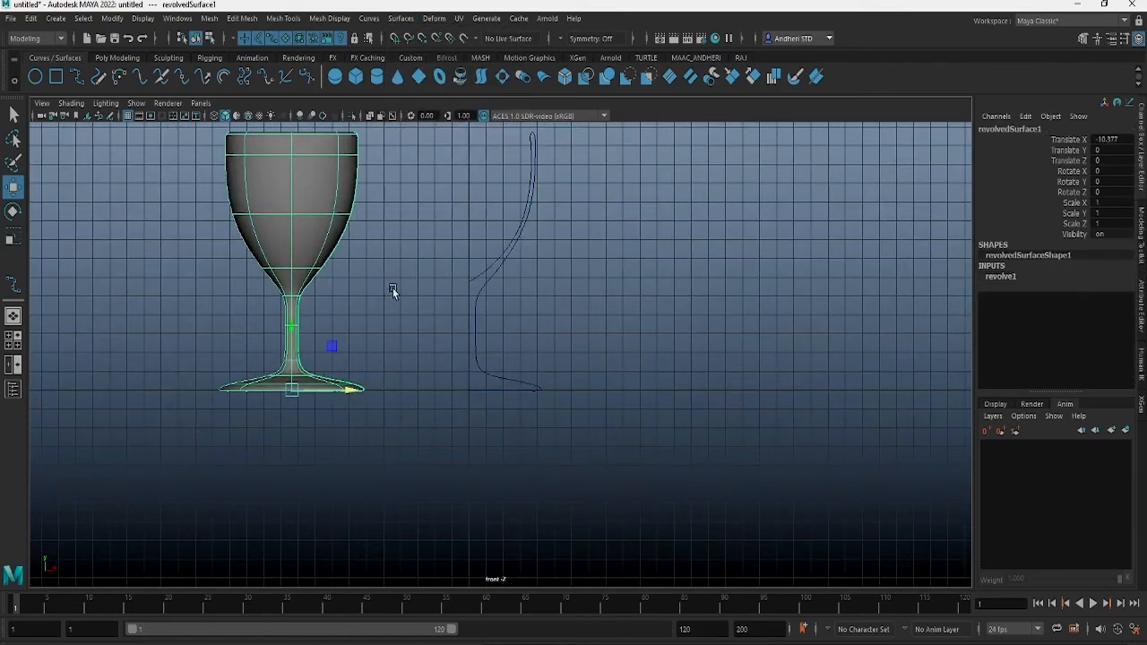
left_click(516, 305)
key("space")
mouse_move(446, 319)
left_mouse_down()
mouse_move(443, 258)
mouse_move(439, 334)
left_mouse_up()
middle_click_drag(441, 249, 443, 358, "alt")
scroll(443, 358, "down", 2)
left_click_drag(444, 358, 471, 409, "alt")
- Select the goblet profile curve and, in the front view, shift its pivot about 1.57 units in negative X
left_click(528, 377)
key("space")
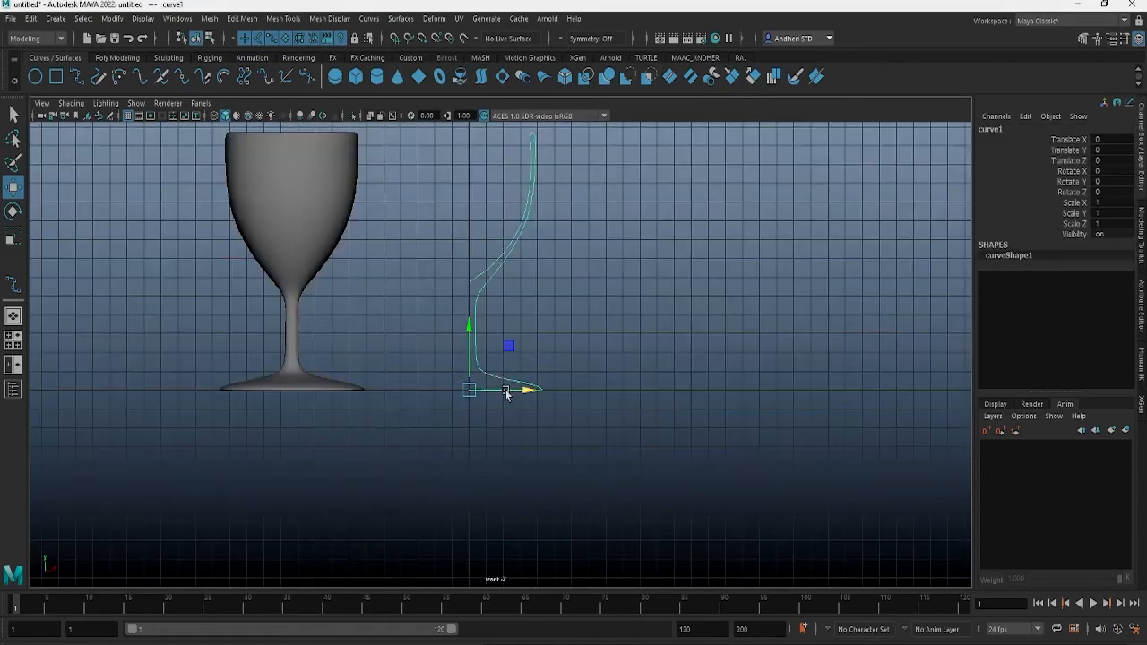
middle_click_drag(499, 373, 413, 312, "alt")
scroll(412, 313, "up", 2)
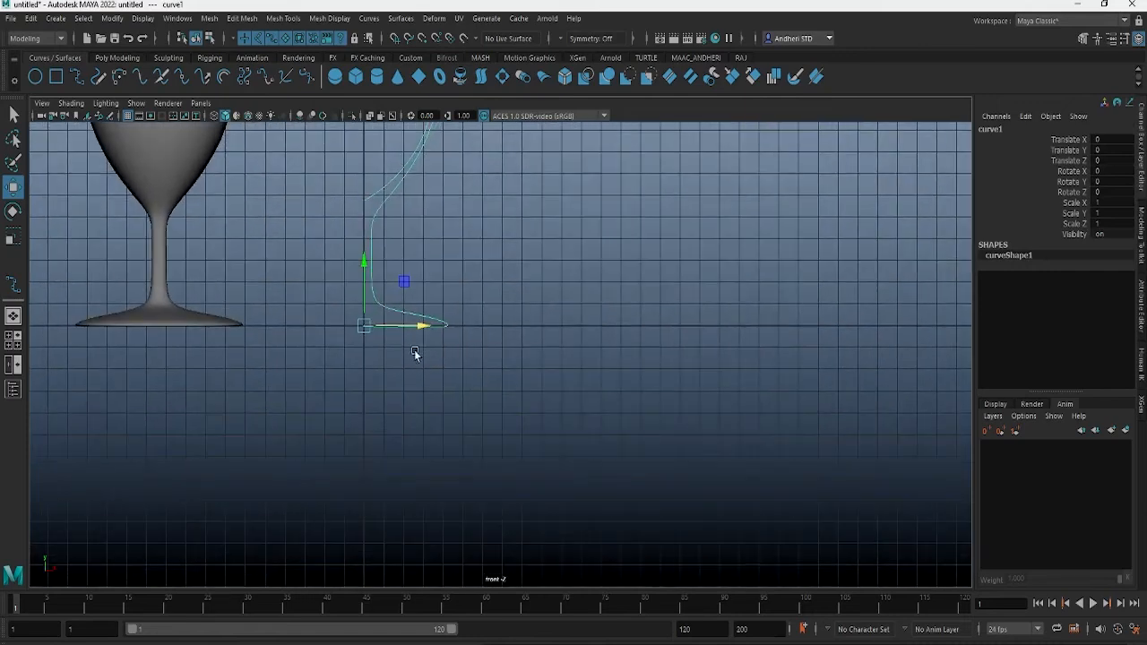
key("d")
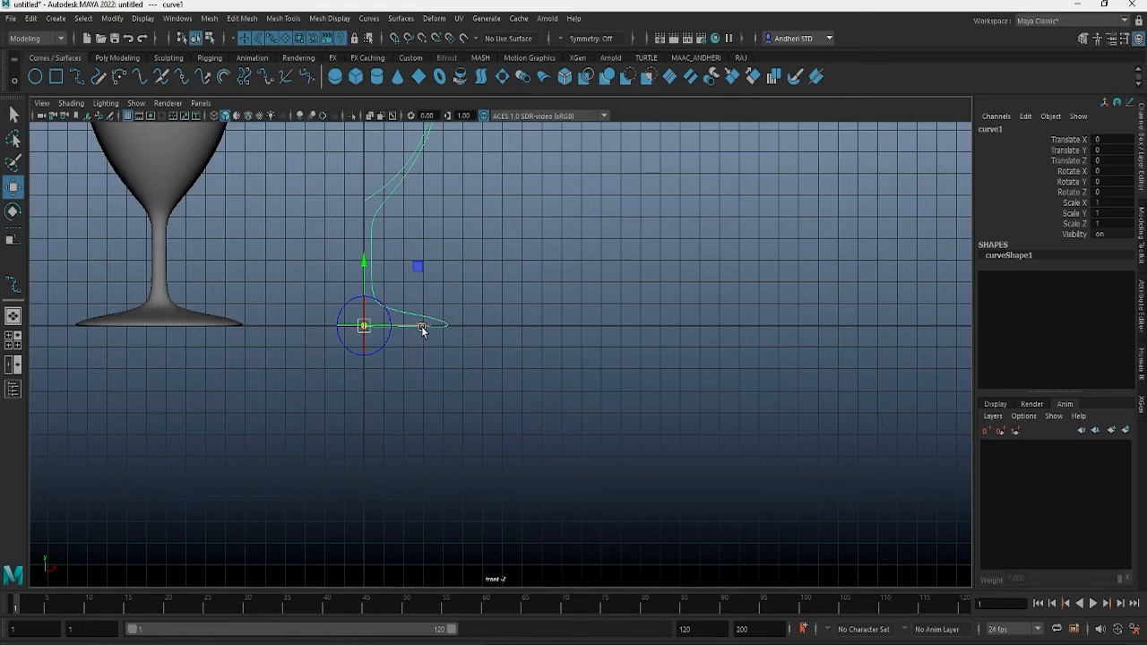
left_click_drag(424, 330, 390, 330)
key("d")
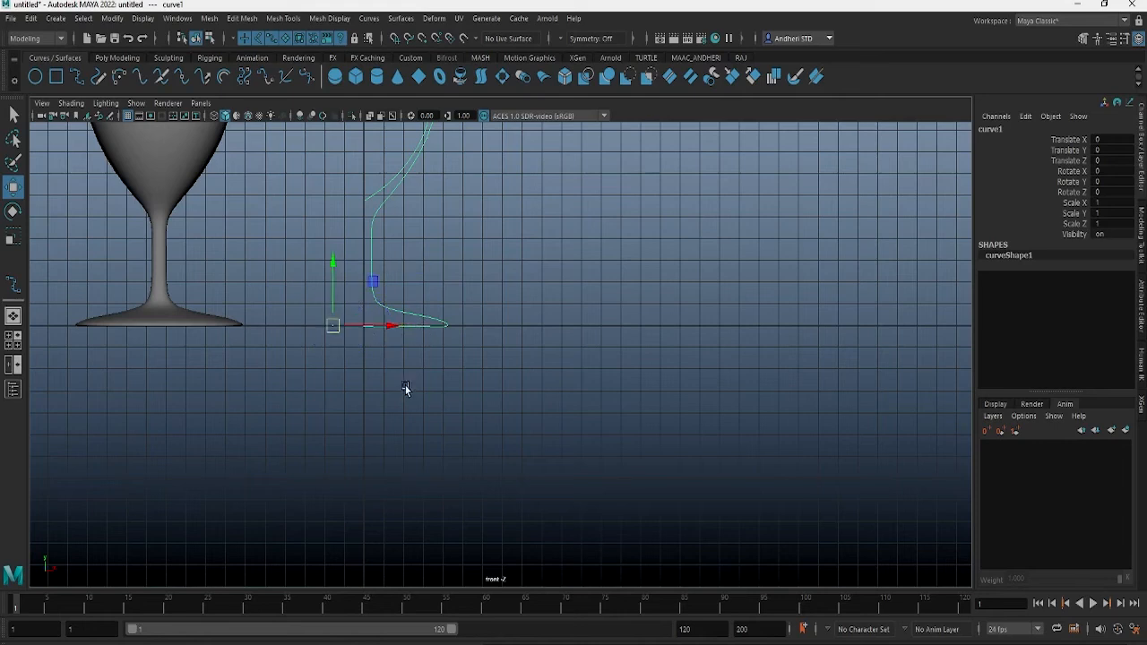
- Revolve the curve around the shifted pivot, move the new goblet to about 14.6 in Translate X and show the perspective view
left_click(460, 78)
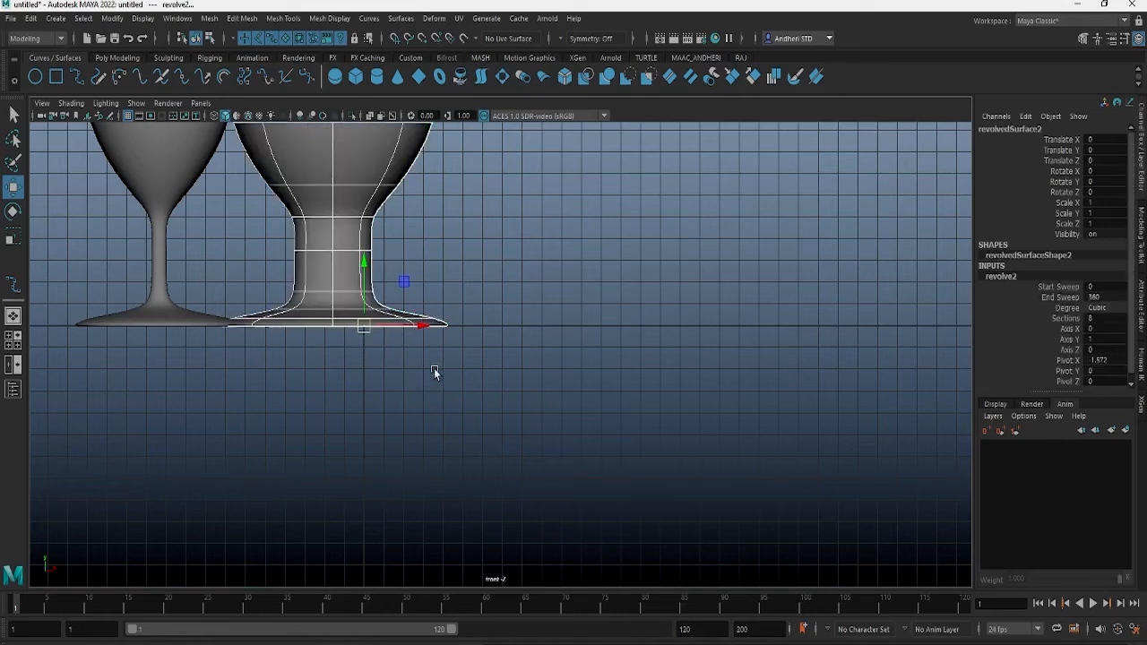
left_click(323, 153)
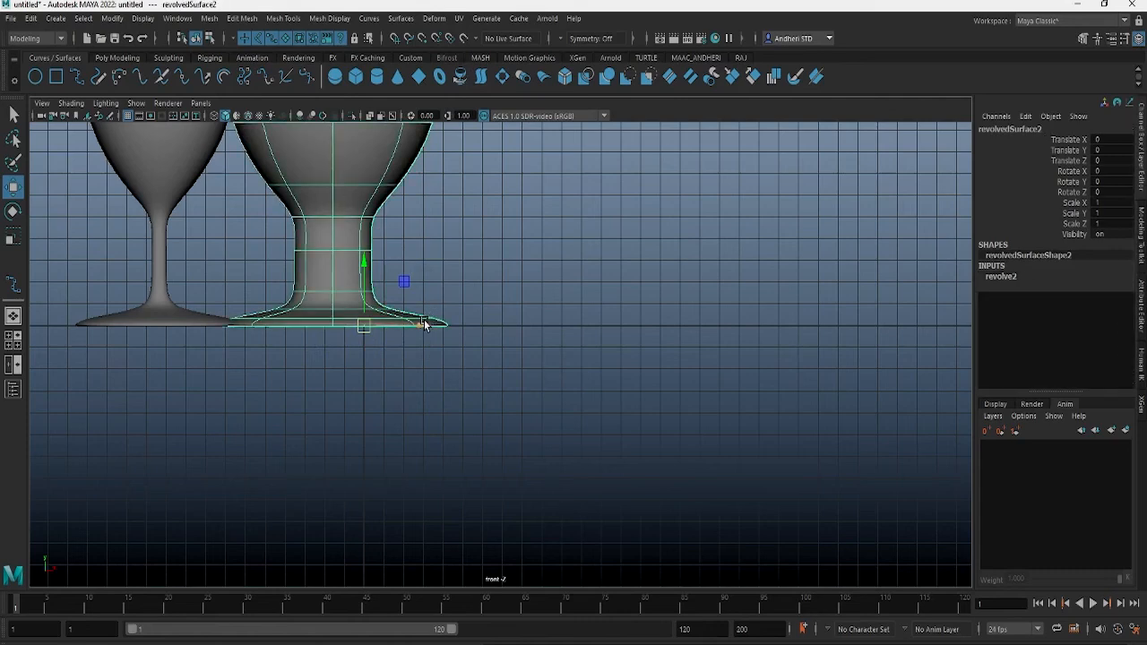
left_click_drag(427, 325, 711, 325)
key("space")
left_click_drag(417, 307, 447, 375)
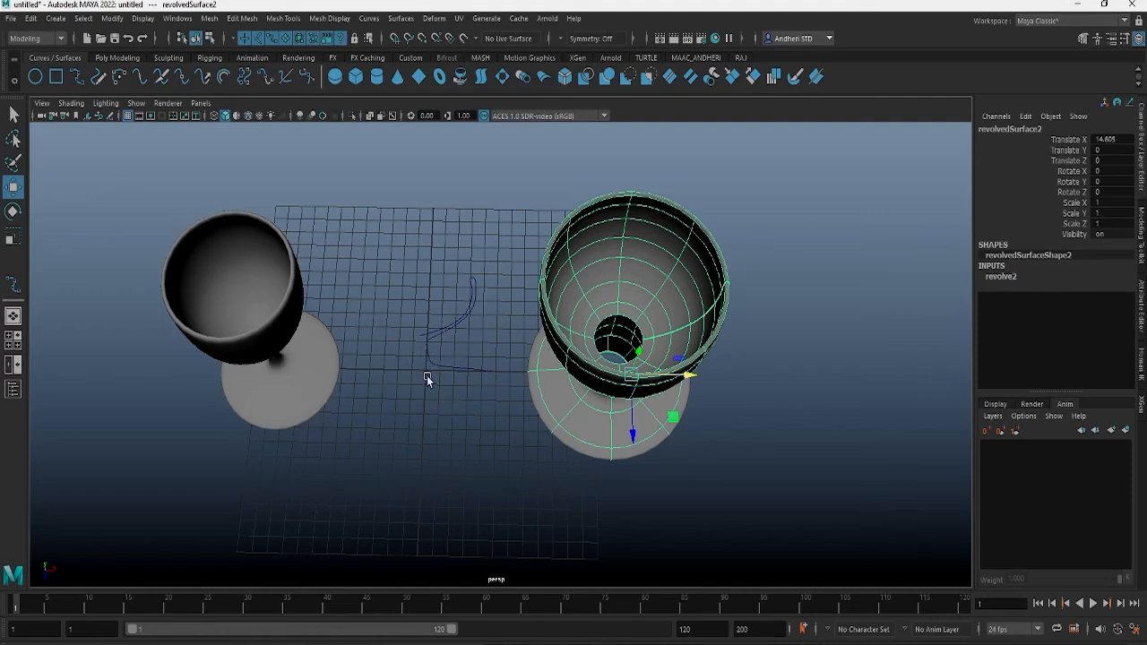
mouse_move(543, 644)
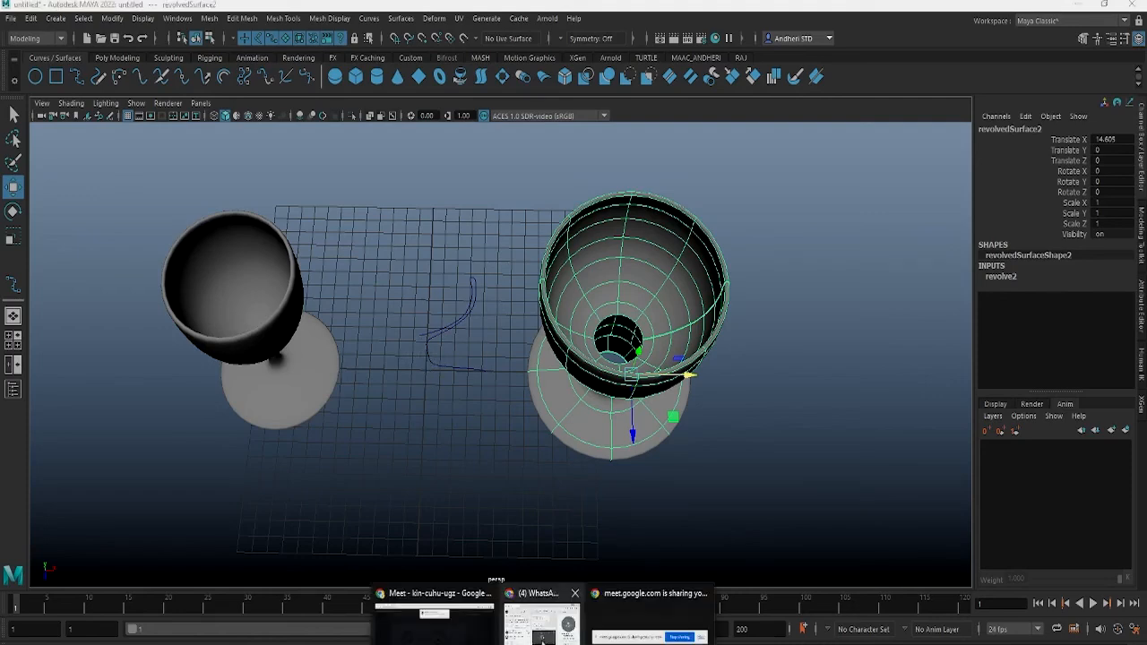
left_click(434, 622)
left_click(689, 126)
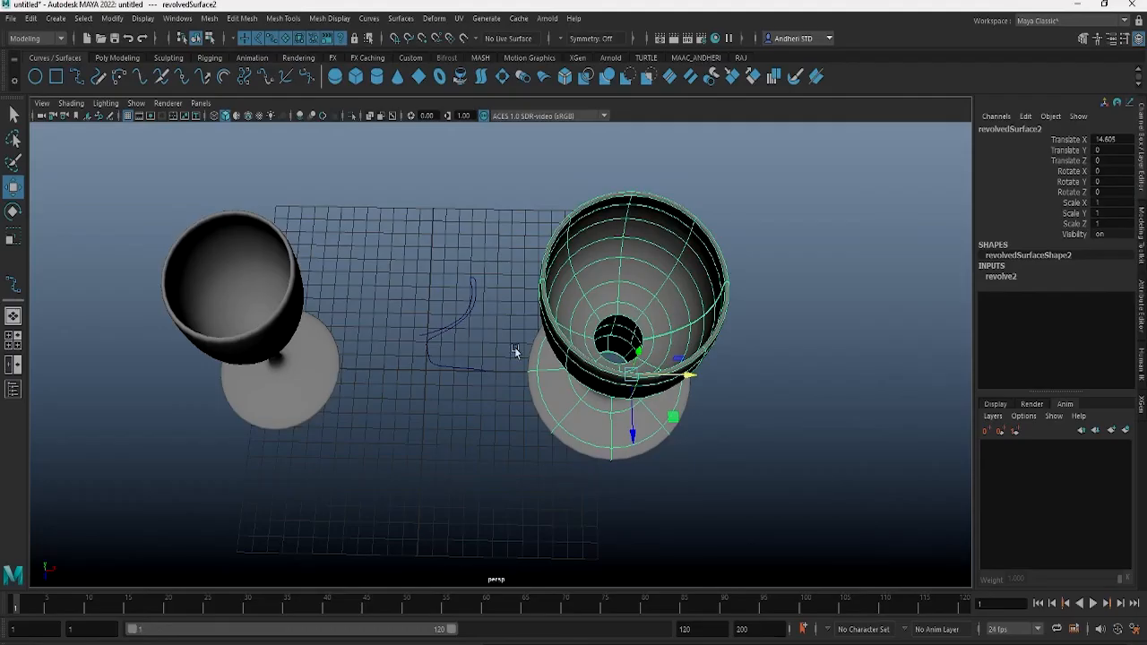
- Select the goblet profile curve and, in the front view, move its pivot along X back to the grid's vertical centre line
left_click_drag(486, 352, 533, 350, "alt")
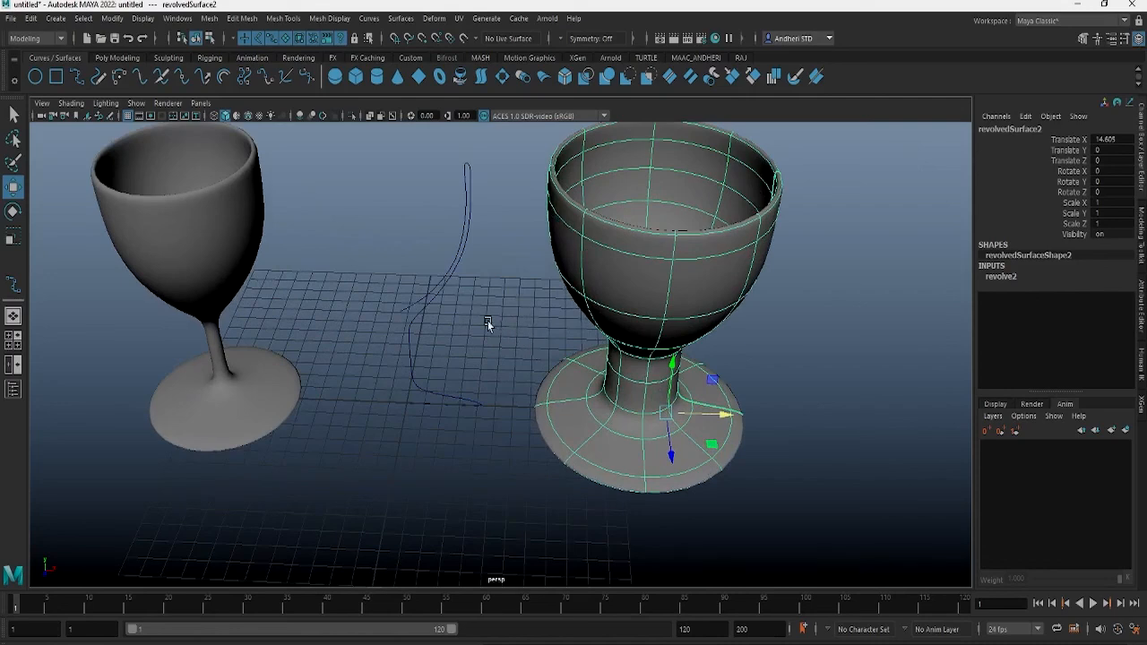
mouse_move(481, 321)
left_mouse_down("alt")
mouse_move(494, 313)
mouse_move(490, 350)
mouse_move(486, 327)
left_mouse_up("alt")
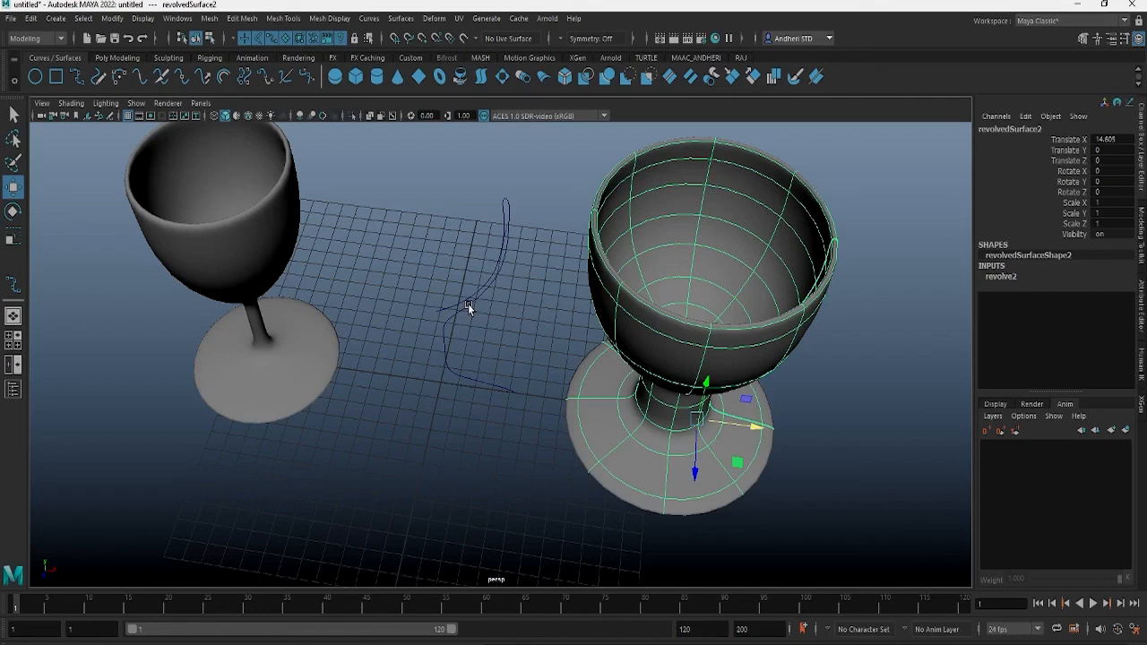
left_click_drag(468, 304, 462, 341, "alt")
left_click(463, 302)
key("space")
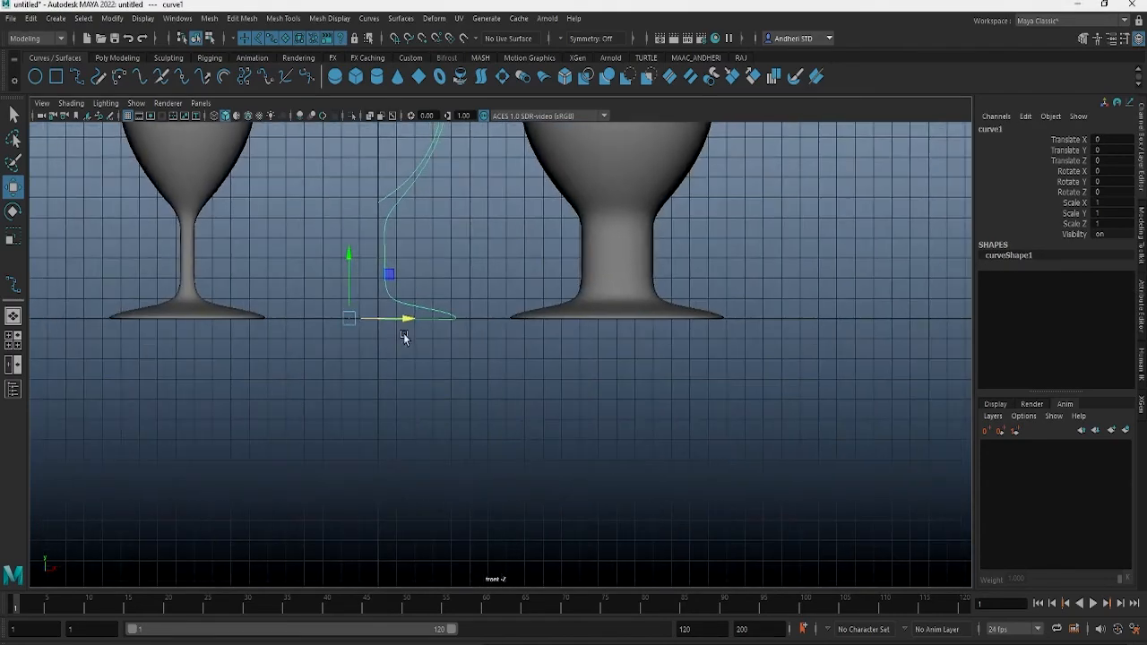
scroll(404, 337, "up", 5)
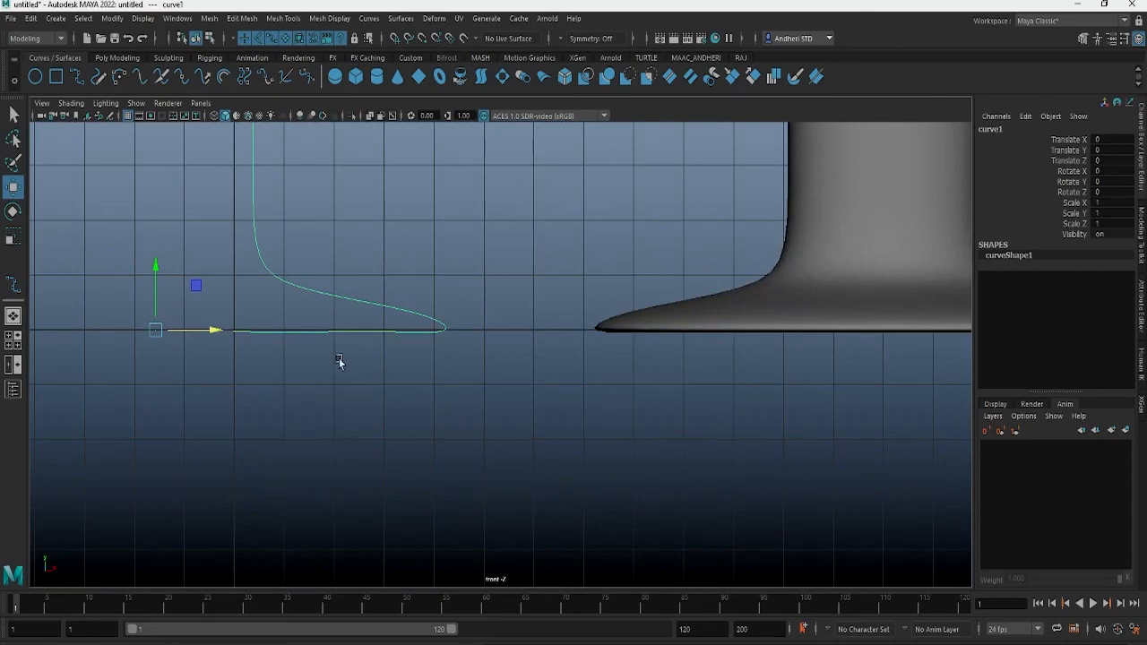
key("d")
left_click_drag(215, 330, 296, 339)
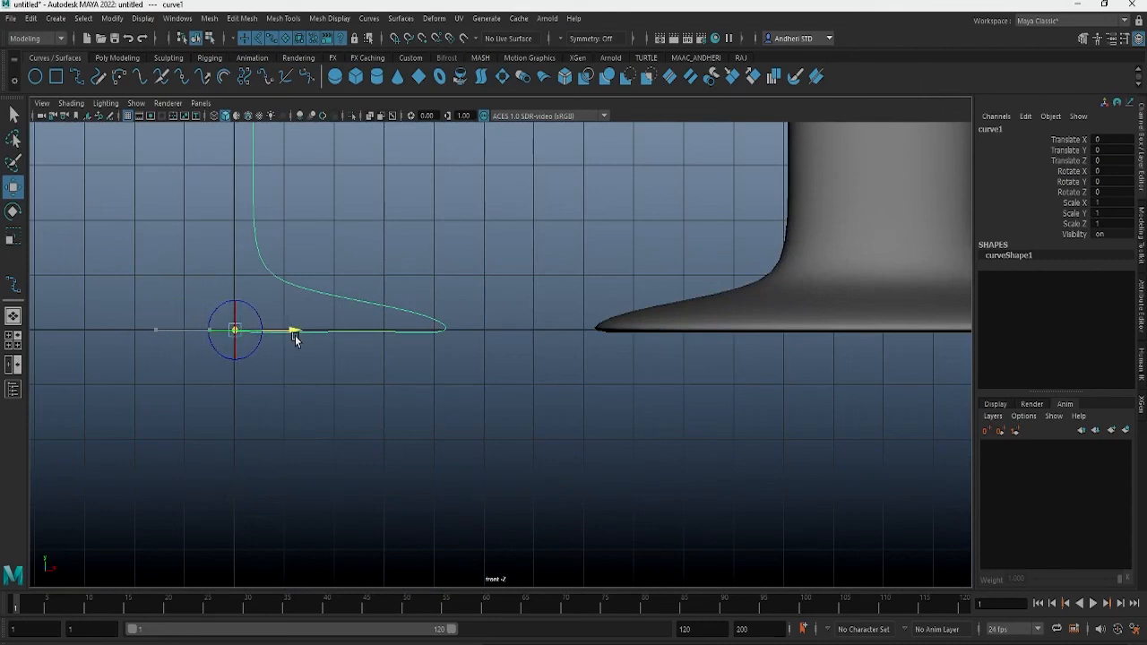
- Duplicate the goblet profile curve and set the copy's Rotate Y to -180 to mirror the profile across the centre line
scroll(368, 343, "down", 5)
key("ctrl+d")
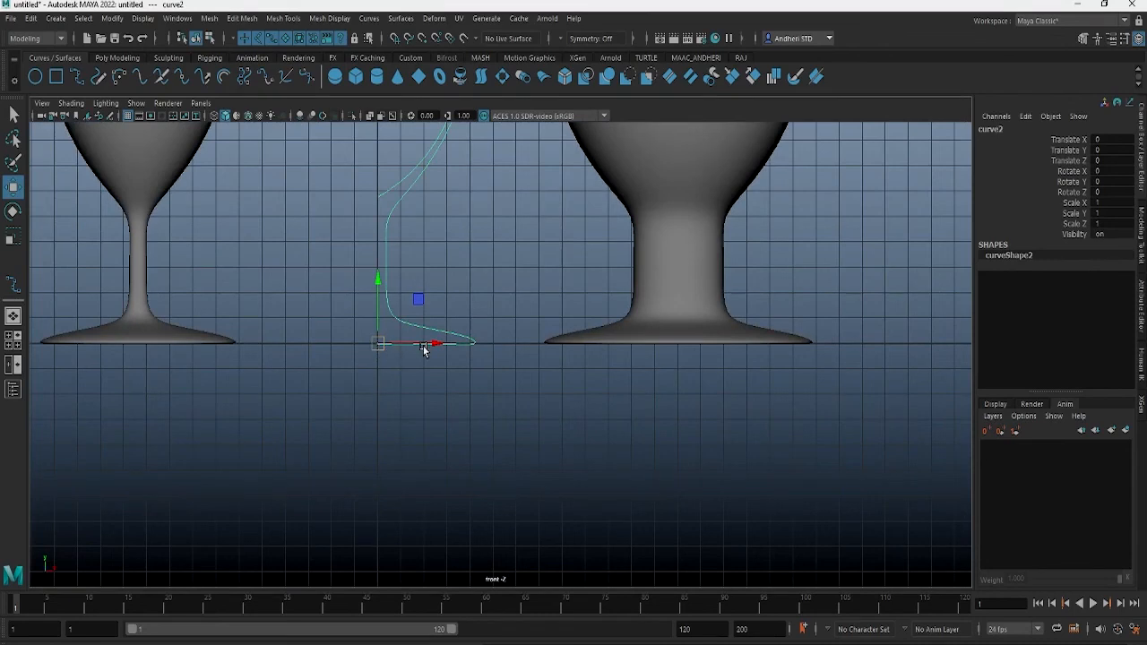
key("e")
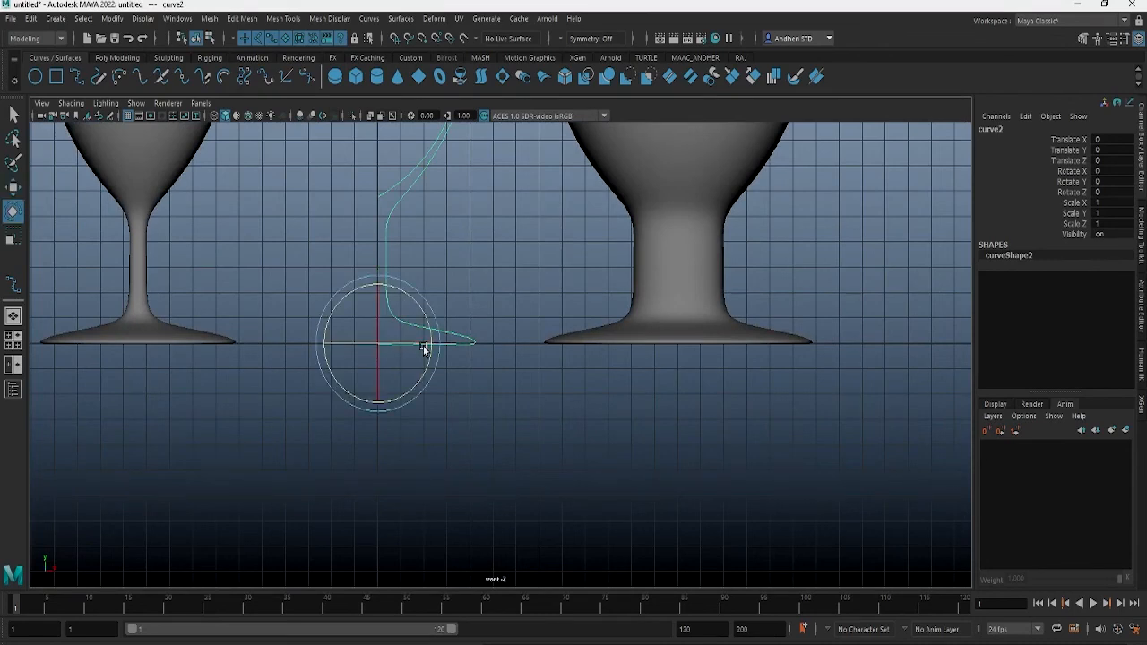
left_click_drag(418, 346, 366, 338)
double_click(1112, 181)
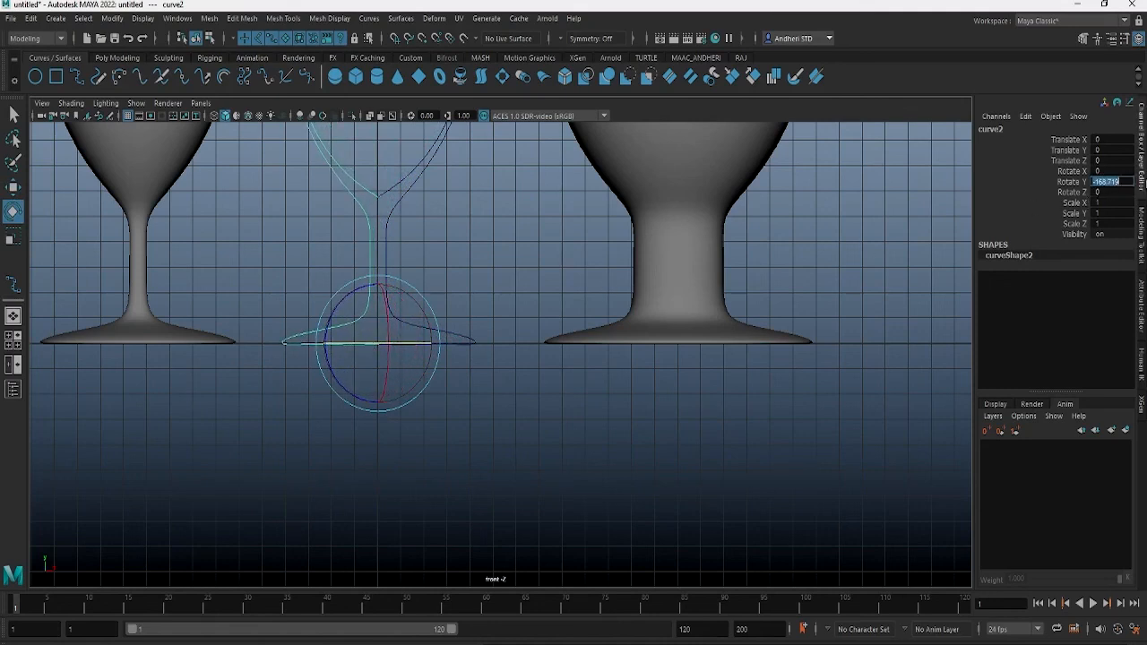
type("-180")
key("Return")
left_click(491, 296)
- Select the original goblet profile curve on the positive X side of the centre line
scroll(406, 305, "down", 1)
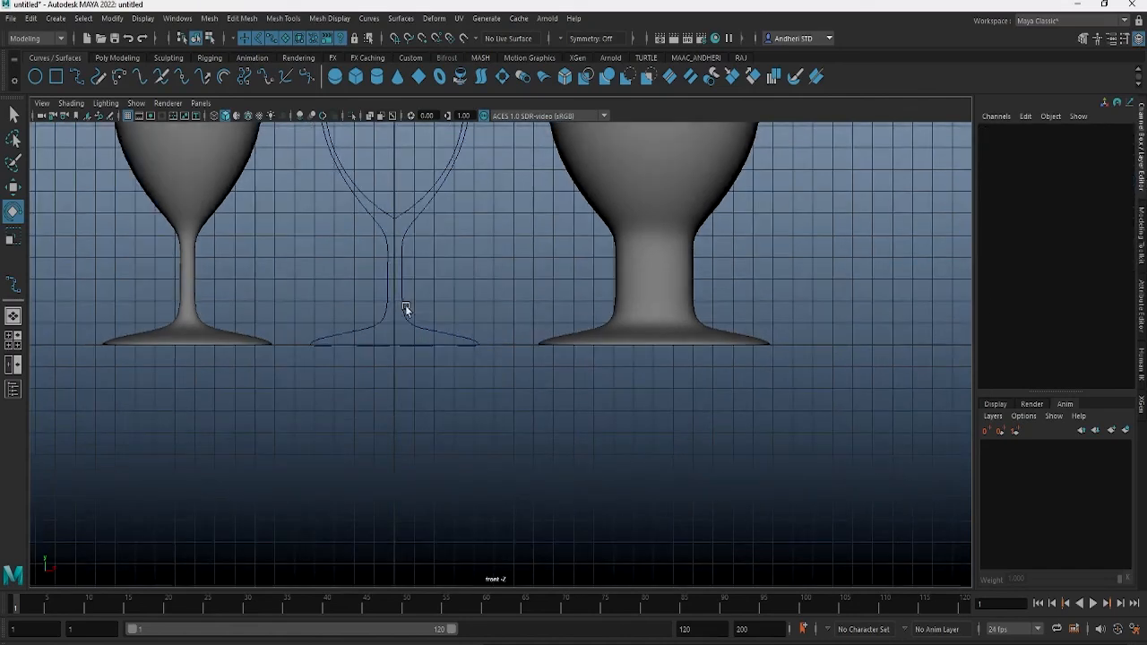
middle_click_drag(405, 304, 380, 316, "alt")
left_click(420, 295)
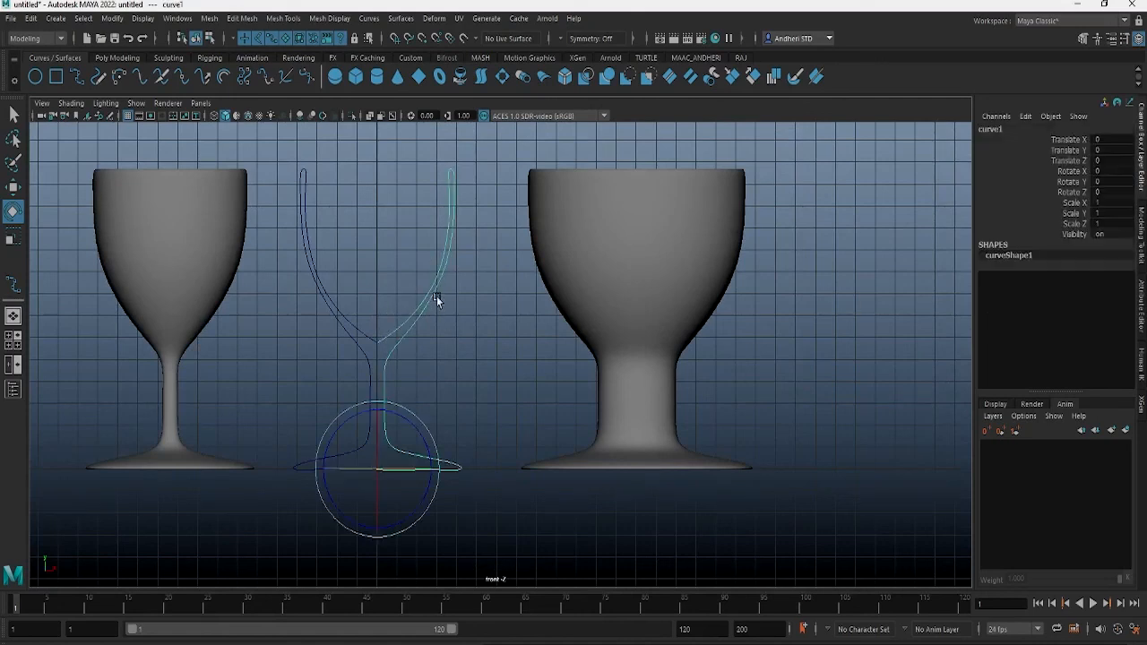